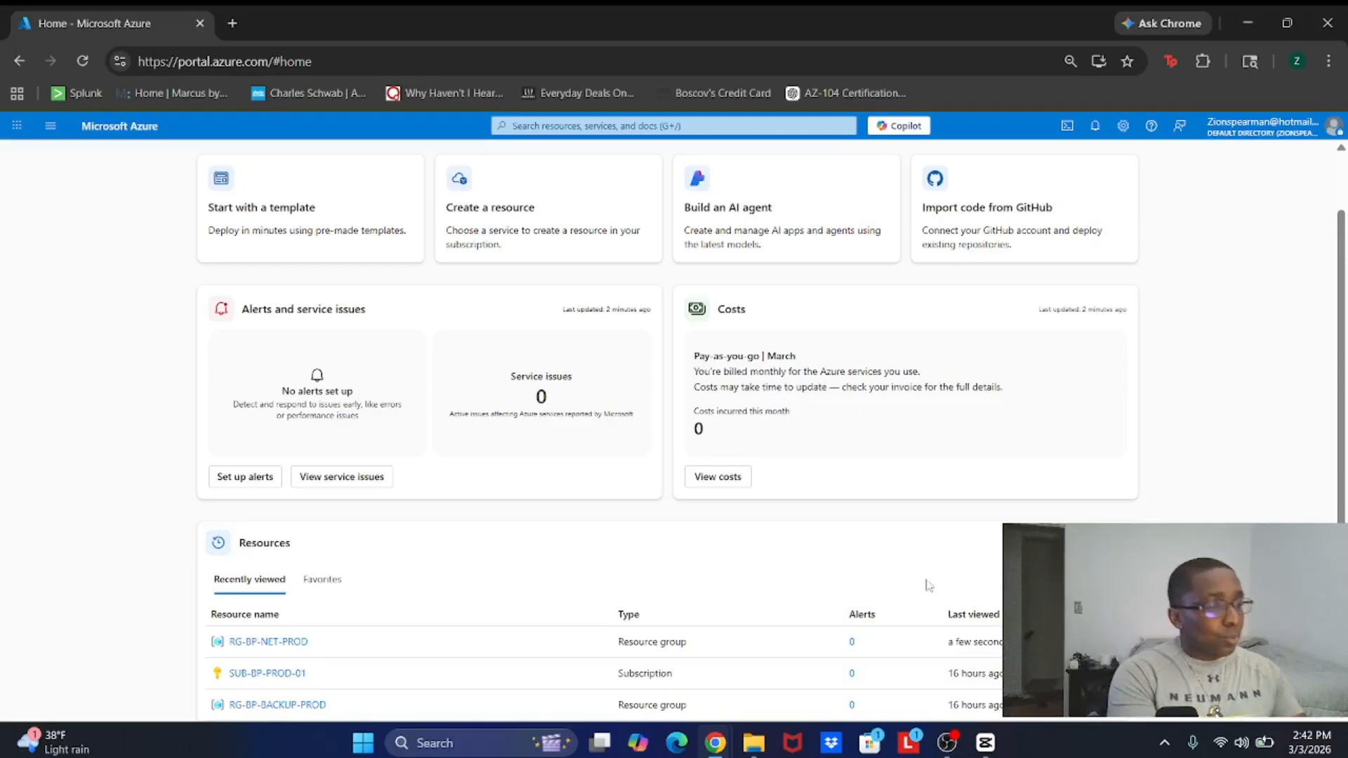
# Step: In resource group RG-BP-NET-PROD, search the Marketplace for virtual network and start creating a Microsoft Virtual network
pyautogui.click(259, 640)
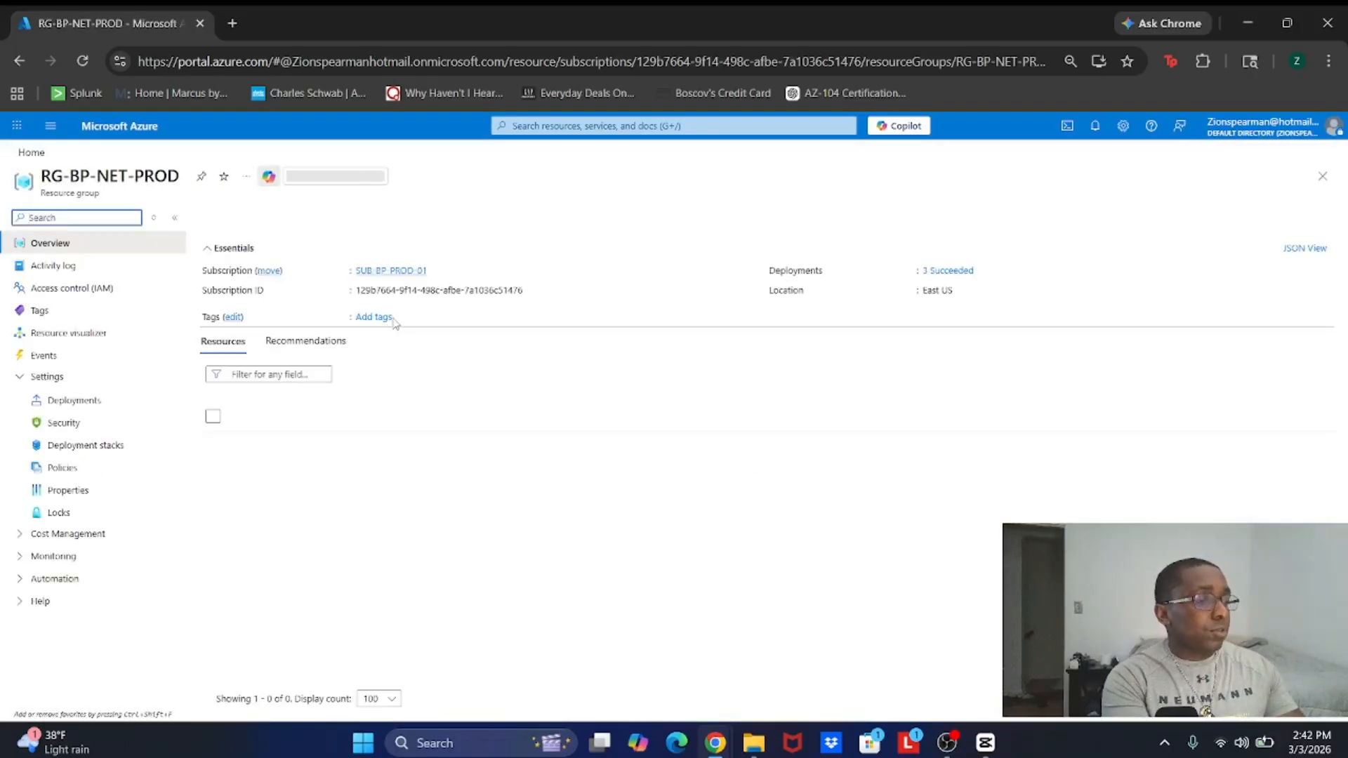
pyautogui.click(227, 224)
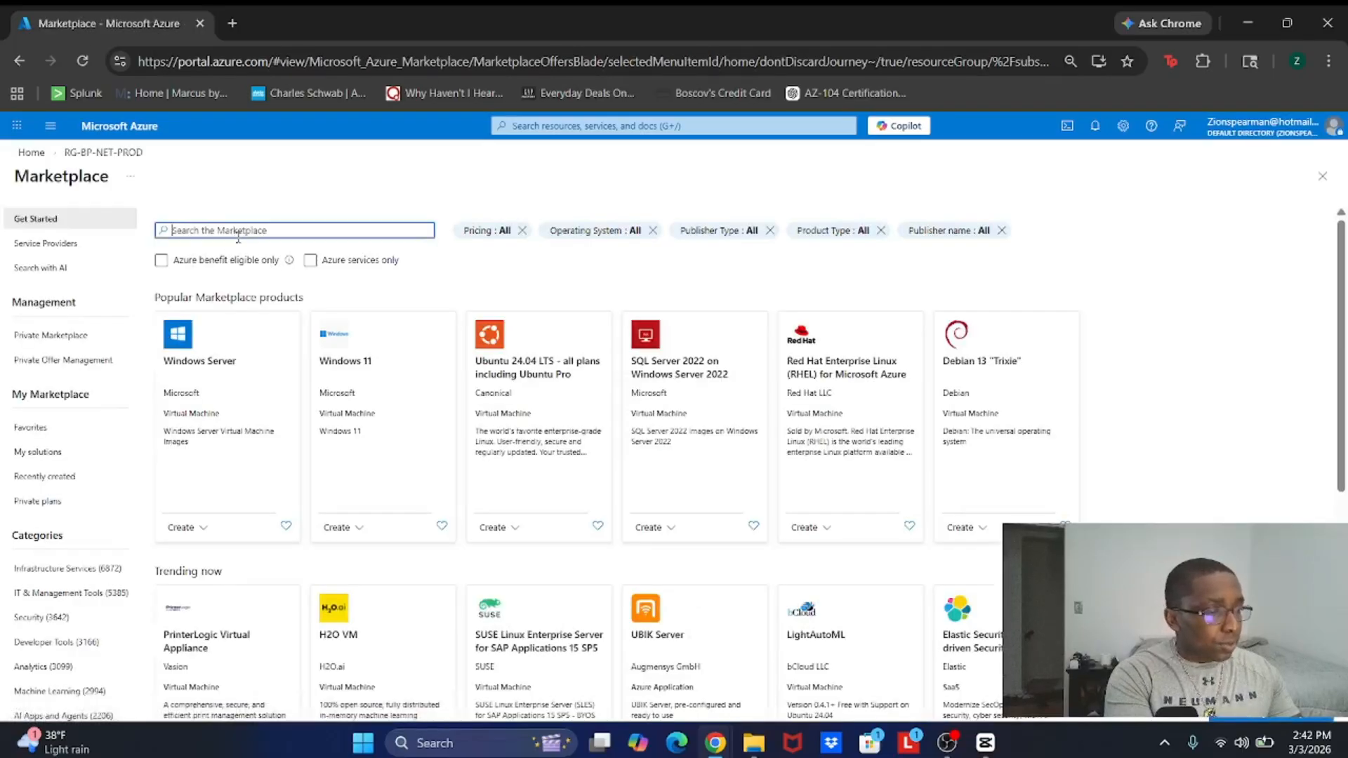
pyautogui.click(266, 223)
pyautogui.write('virtual net')
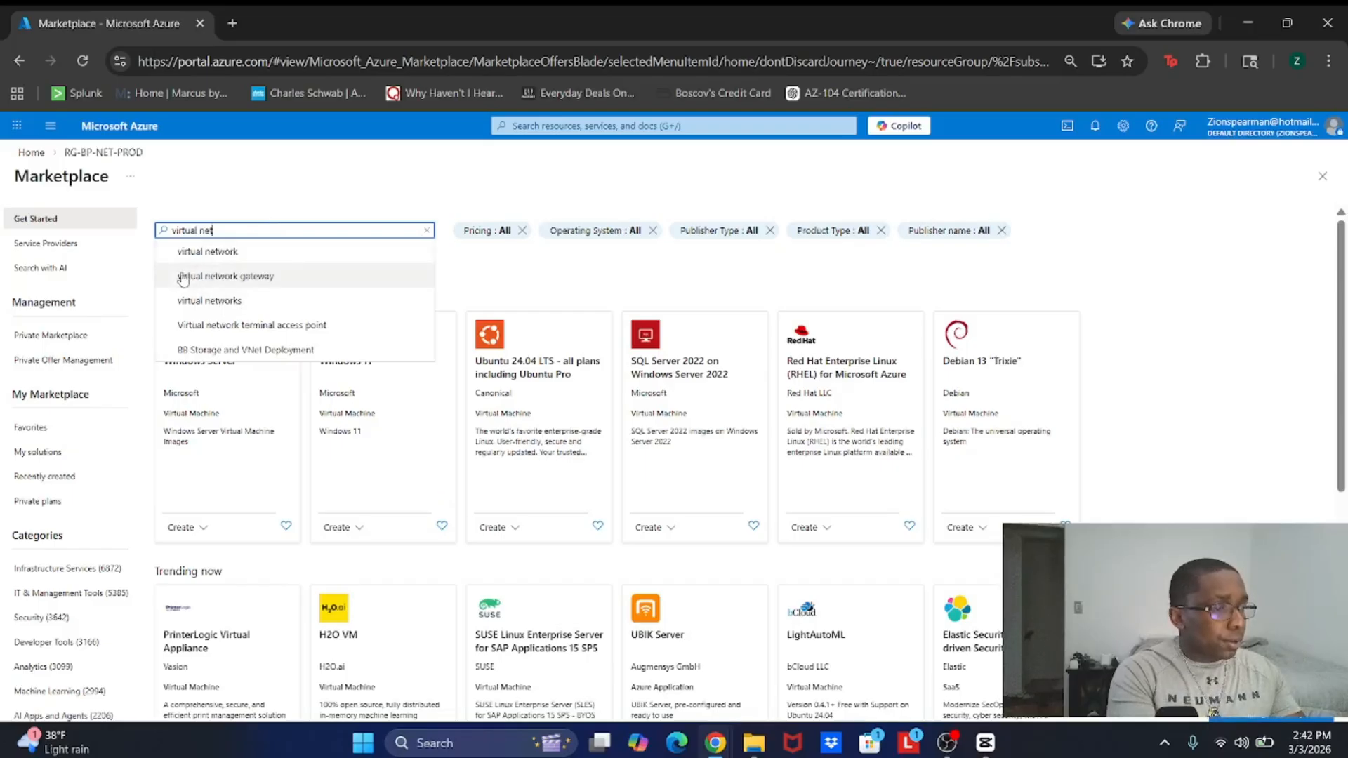
pyautogui.click(193, 253)
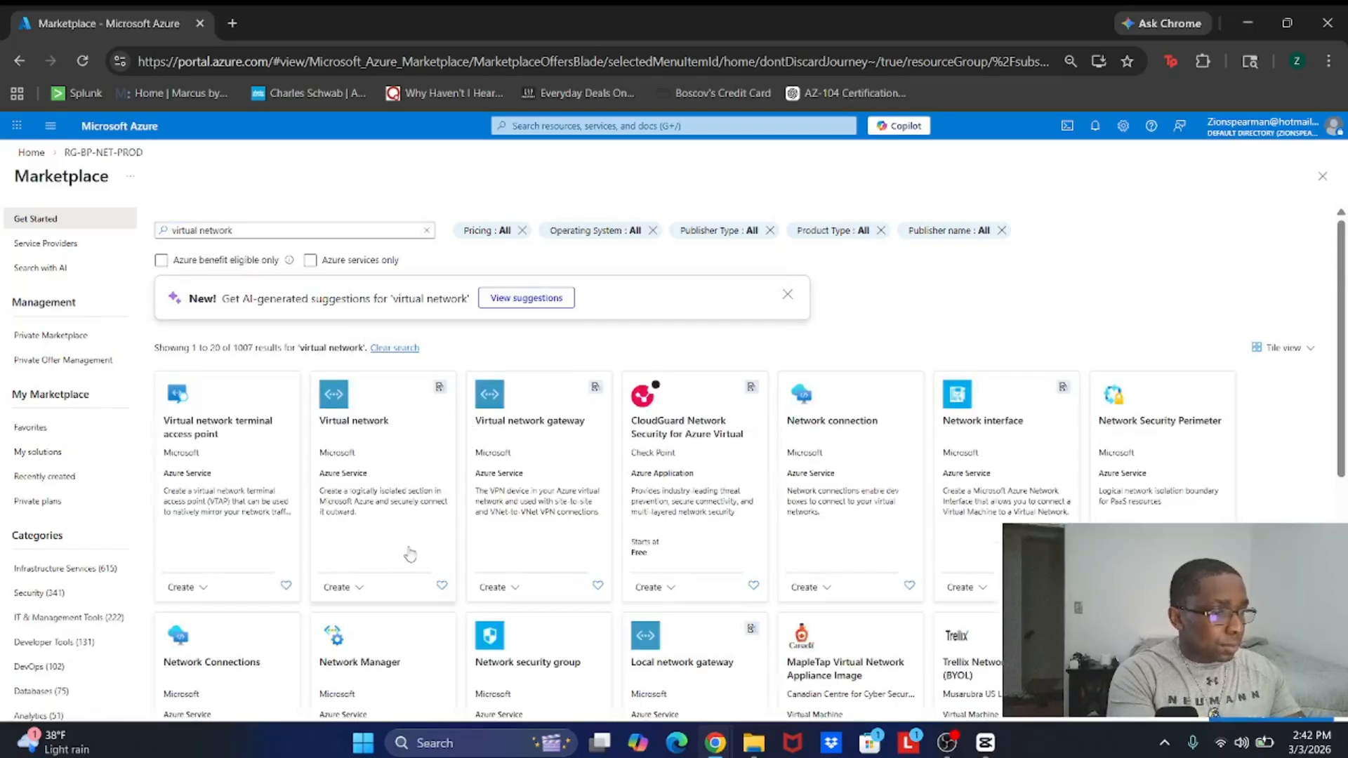
pyautogui.click(350, 621)
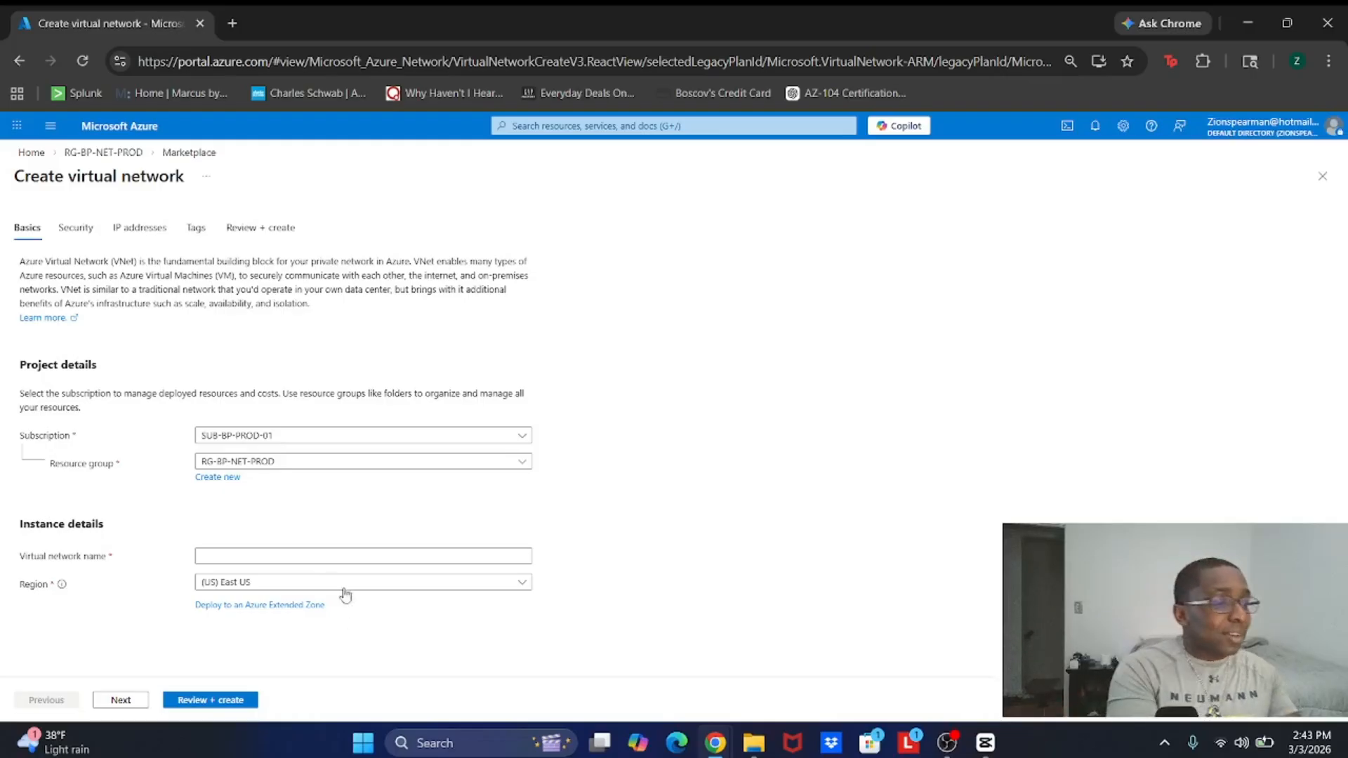
# Step: Name the new virtual network BP-VNET-CORE-PRO-01
pyautogui.click(298, 556)
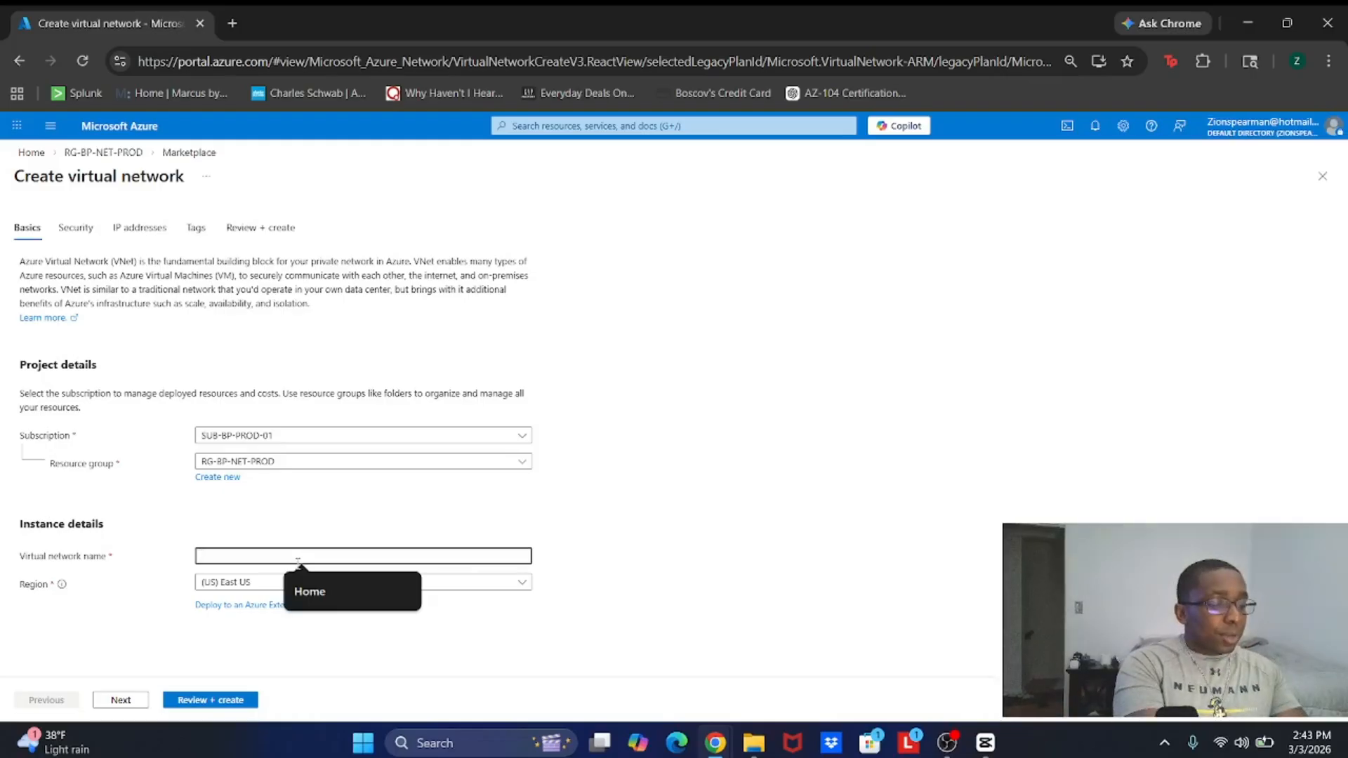
pyautogui.write('B')
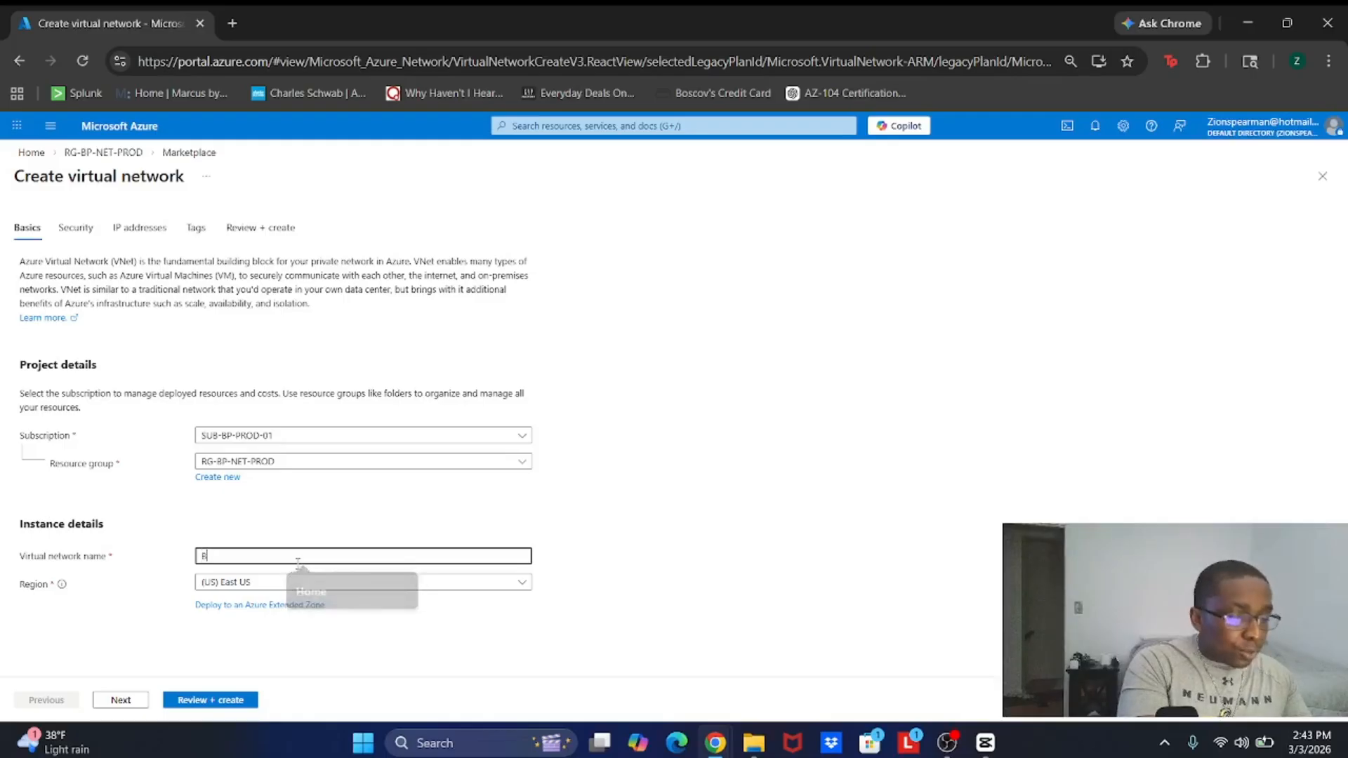
pyautogui.write('P-')
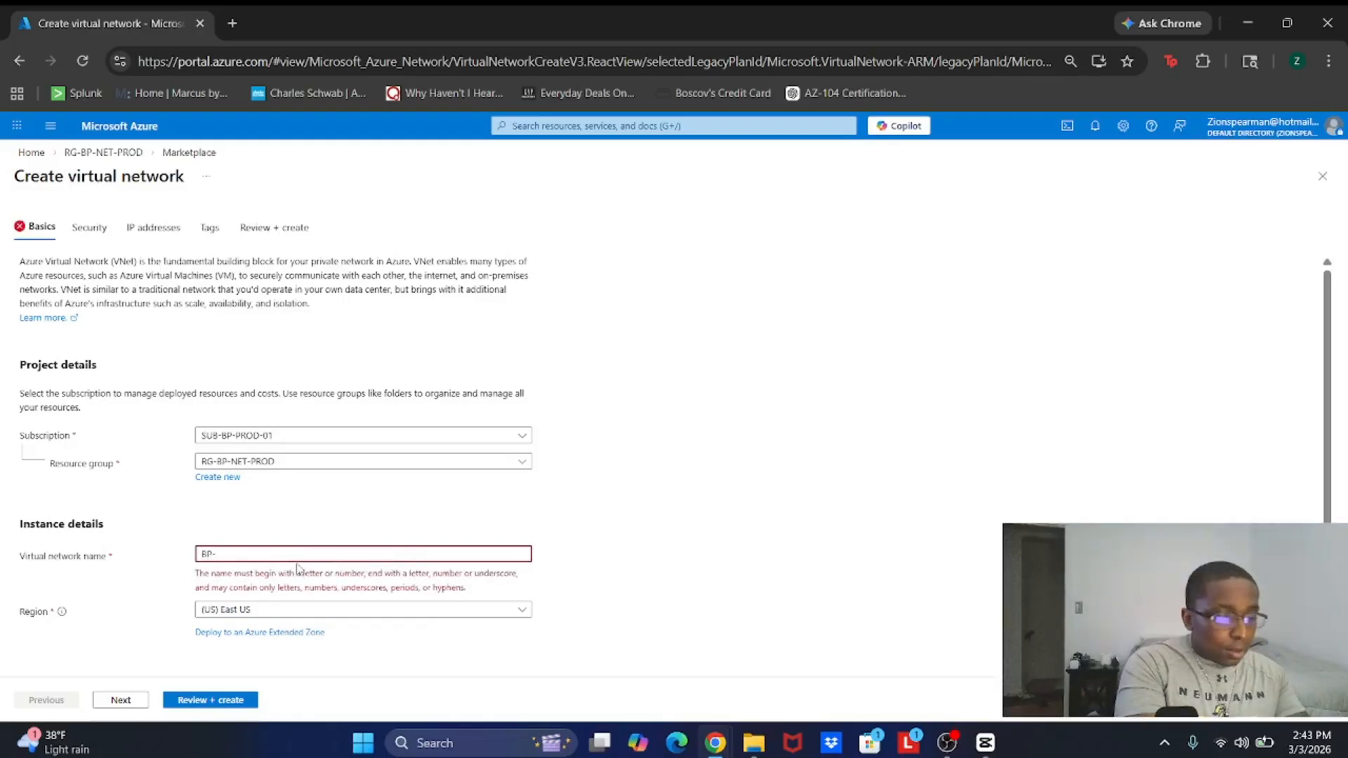
pyautogui.write('VNET-P')
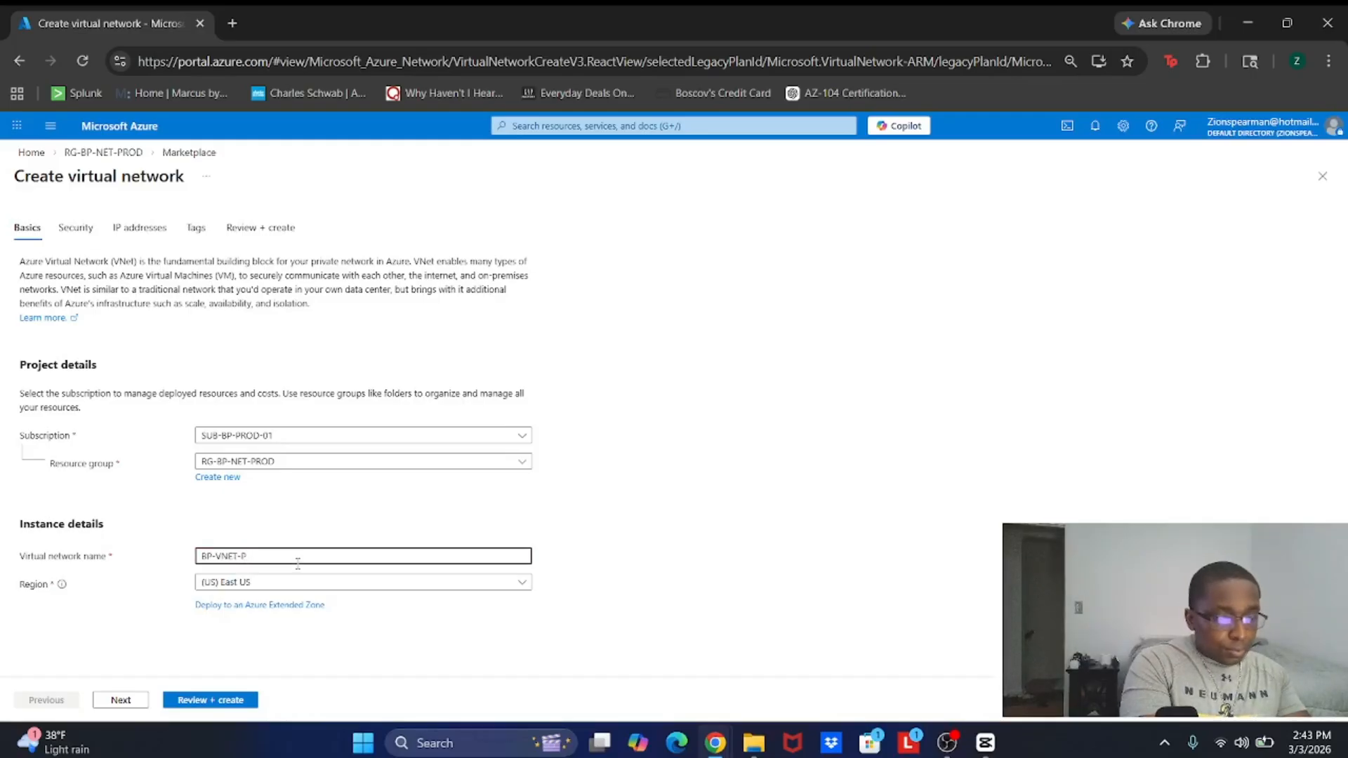
pyautogui.press('BackSpace')
pyautogui.write('C')
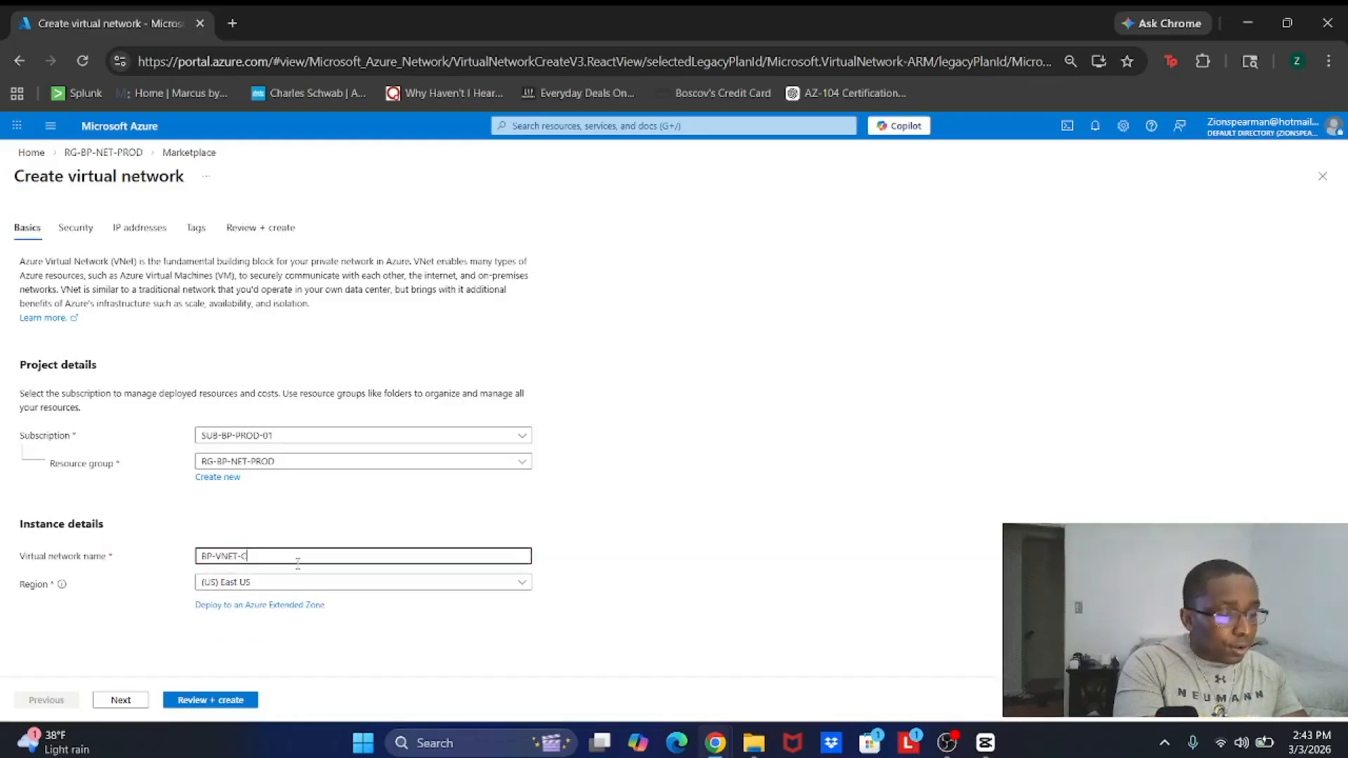
pyautogui.write('ORE-PR')
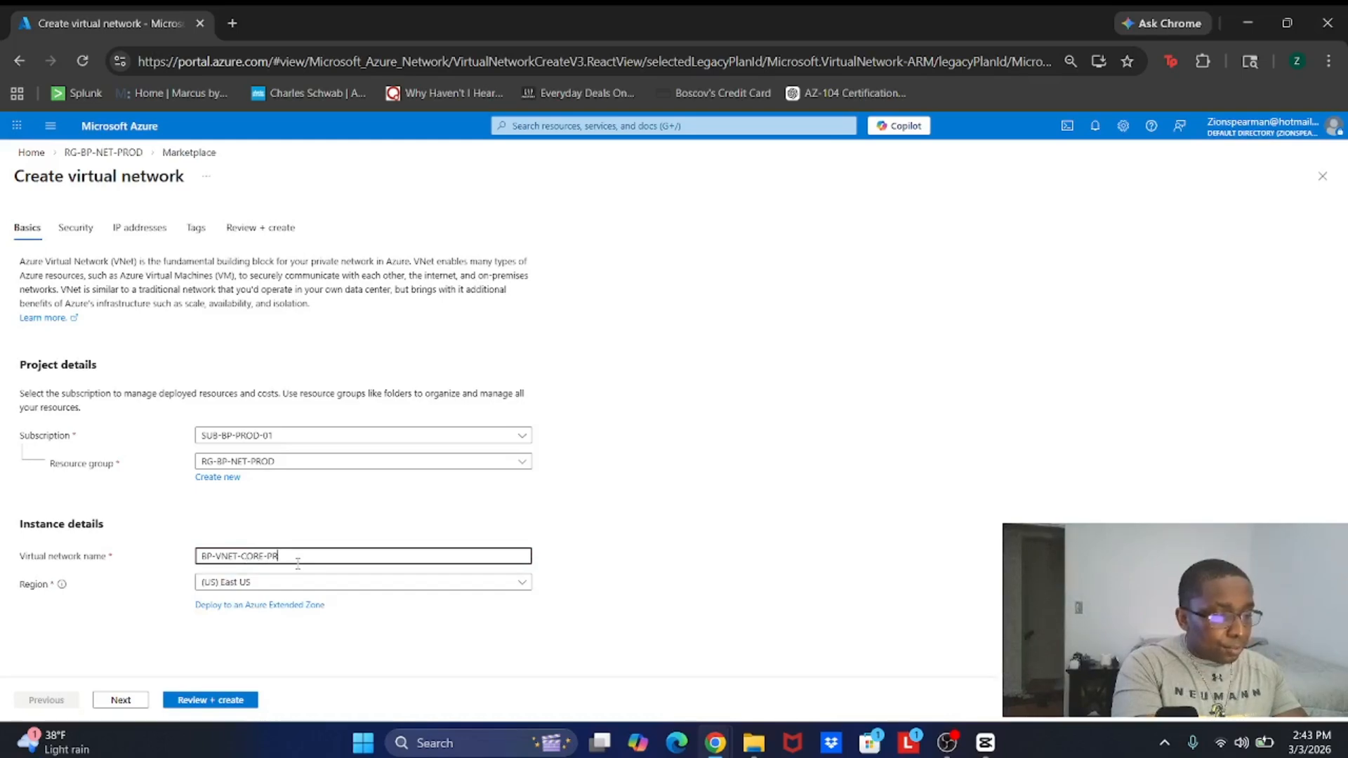
pyautogui.write('O-01')
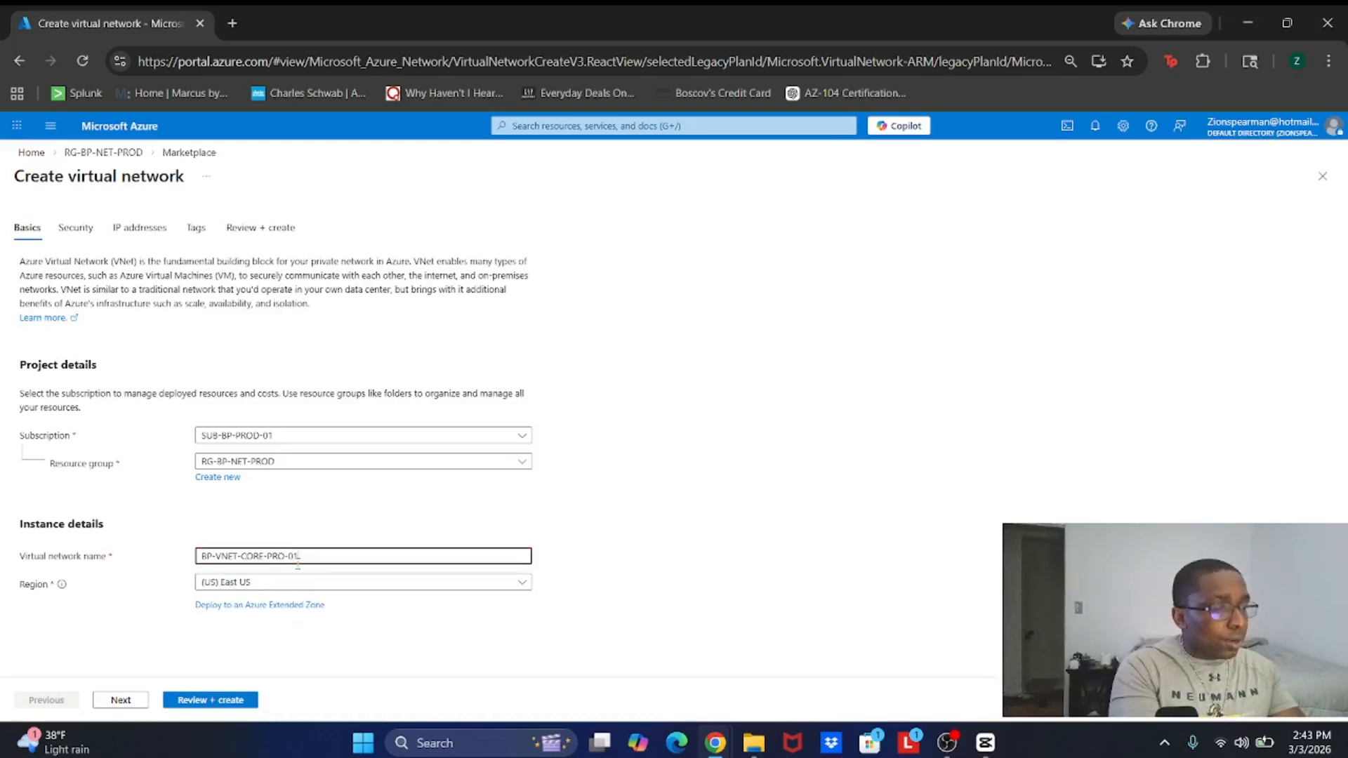
# Step: Set the starting address of the virtual network's IPv4 address space to 10.10.0.0
pyautogui.click(77, 237)
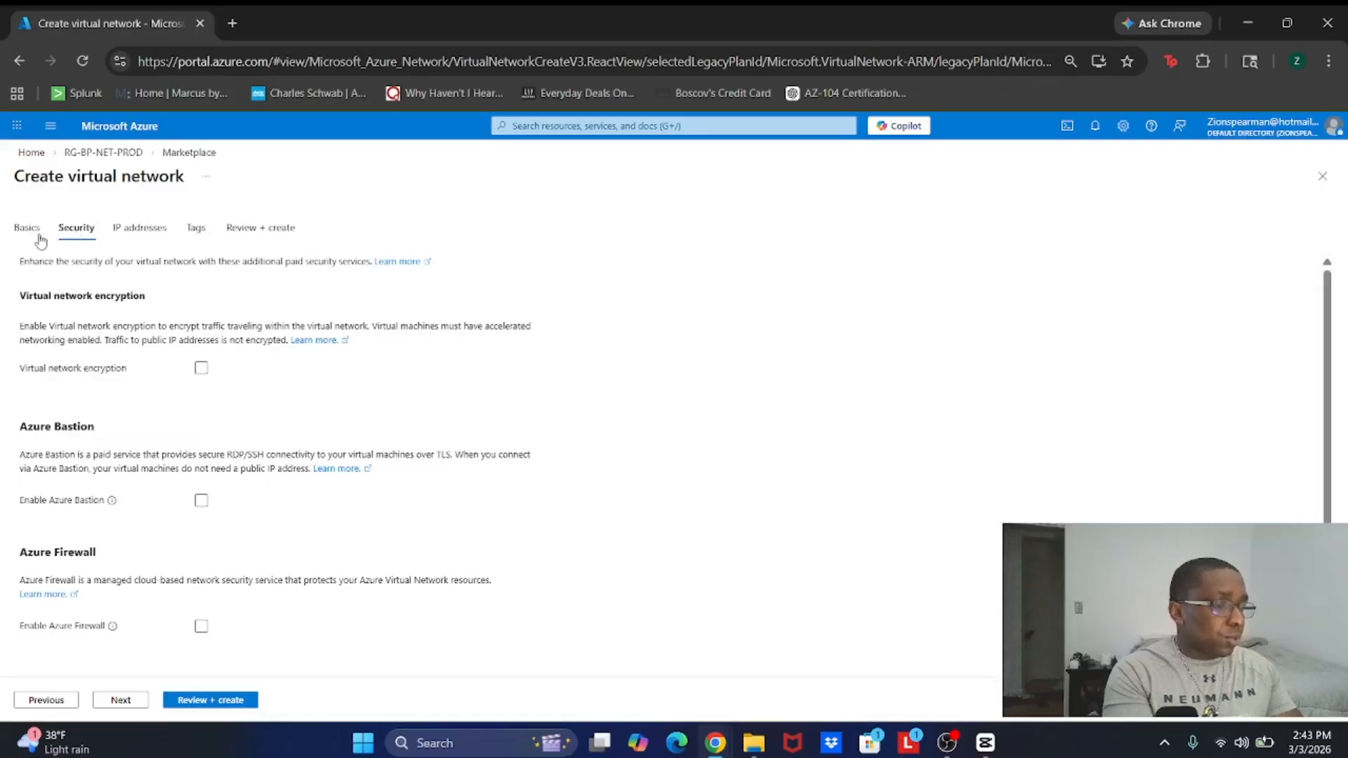
pyautogui.click(149, 240)
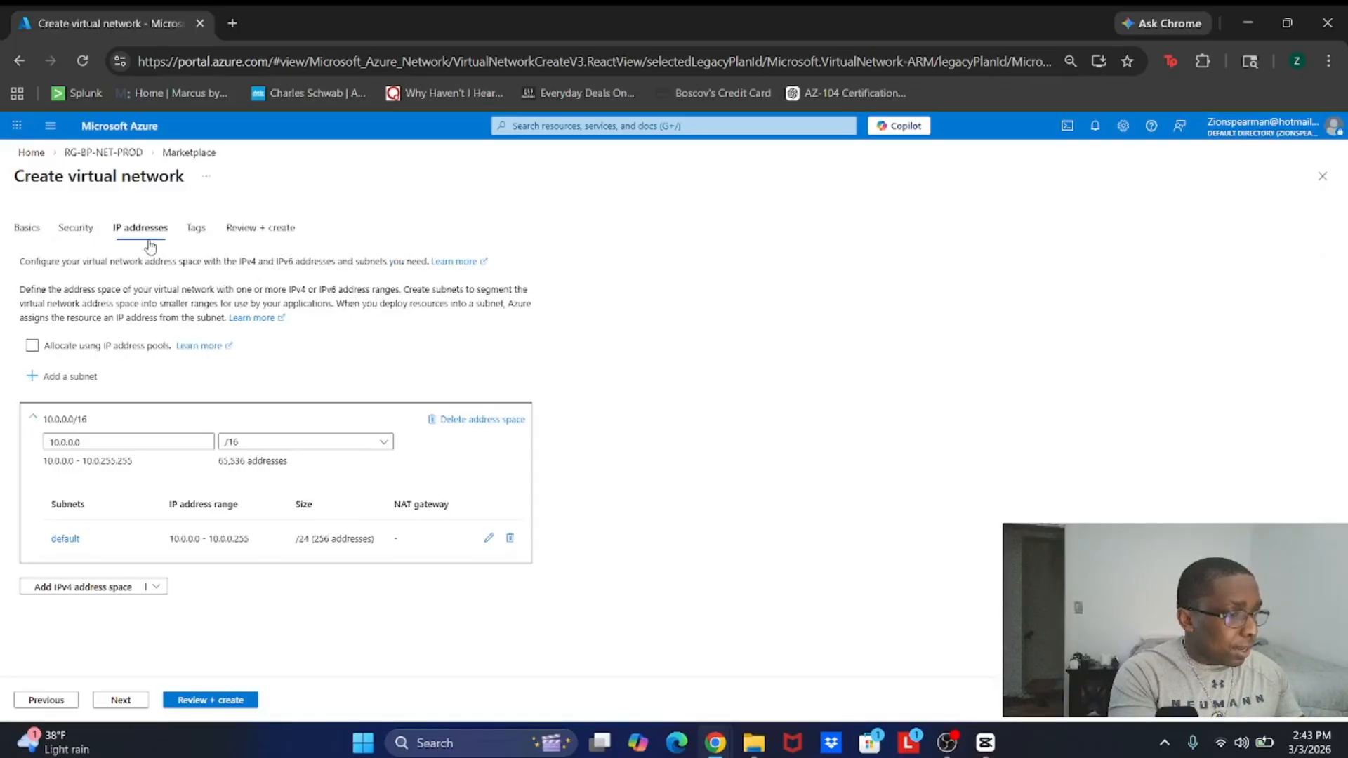
pyautogui.click(117, 440)
pyautogui.press('BackSpace')
pyautogui.press('BackSpace')
pyautogui.press('BackSpace')
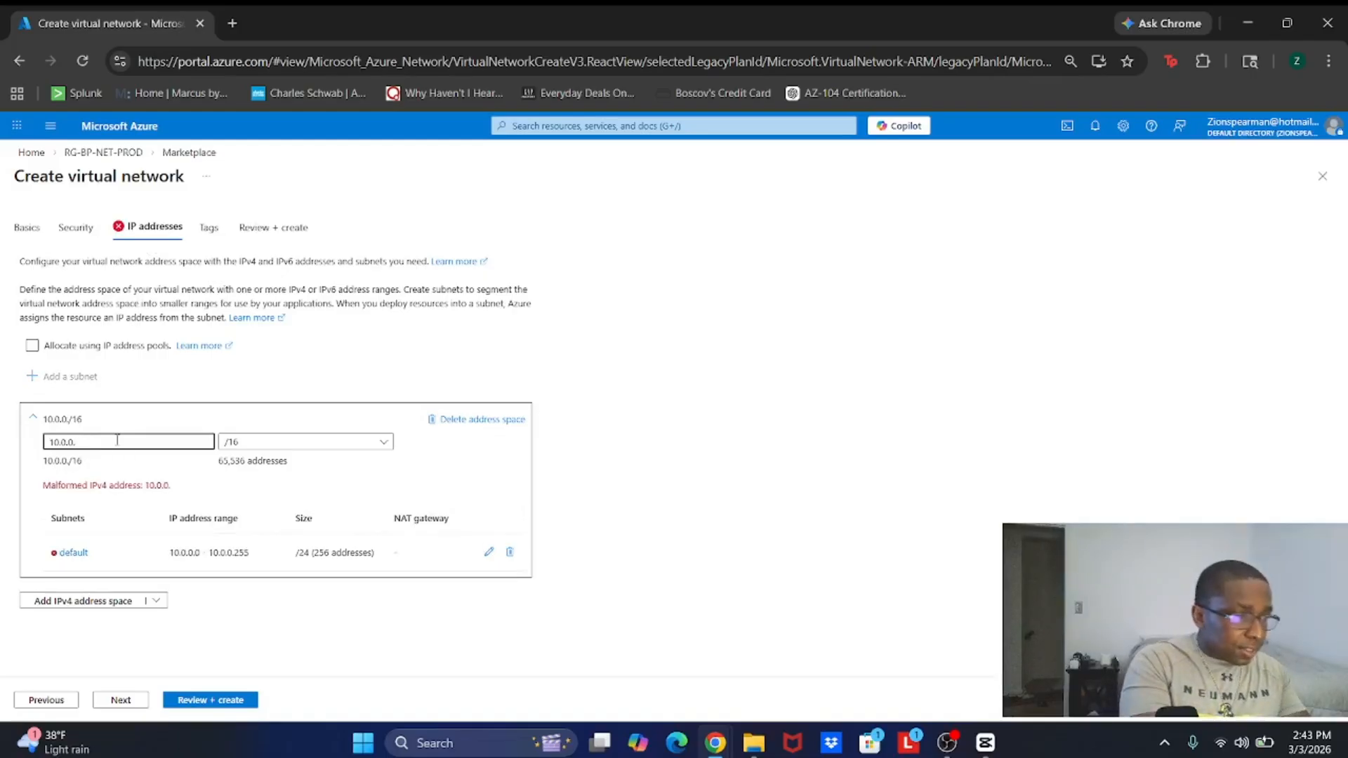
pyautogui.press('BackSpace')
pyautogui.press('BackSpace')
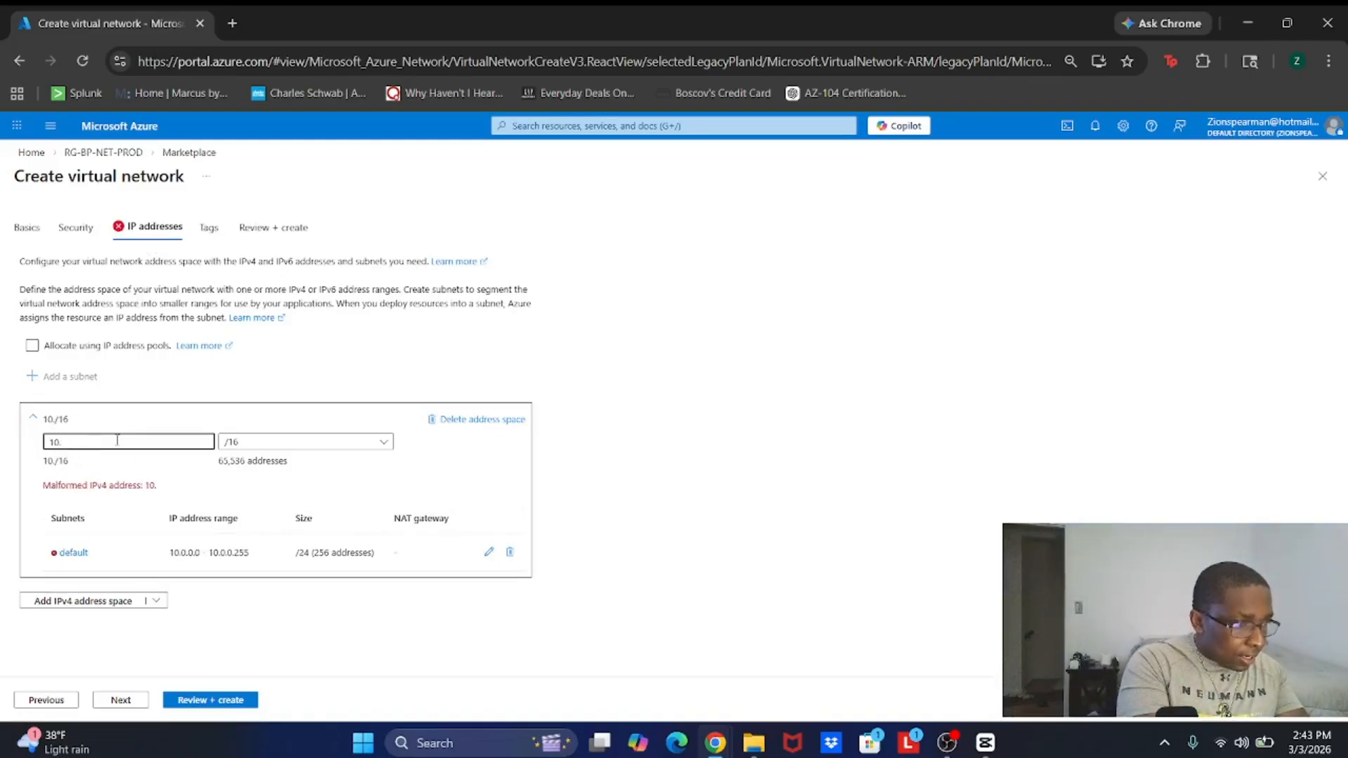
pyautogui.write('10.0')
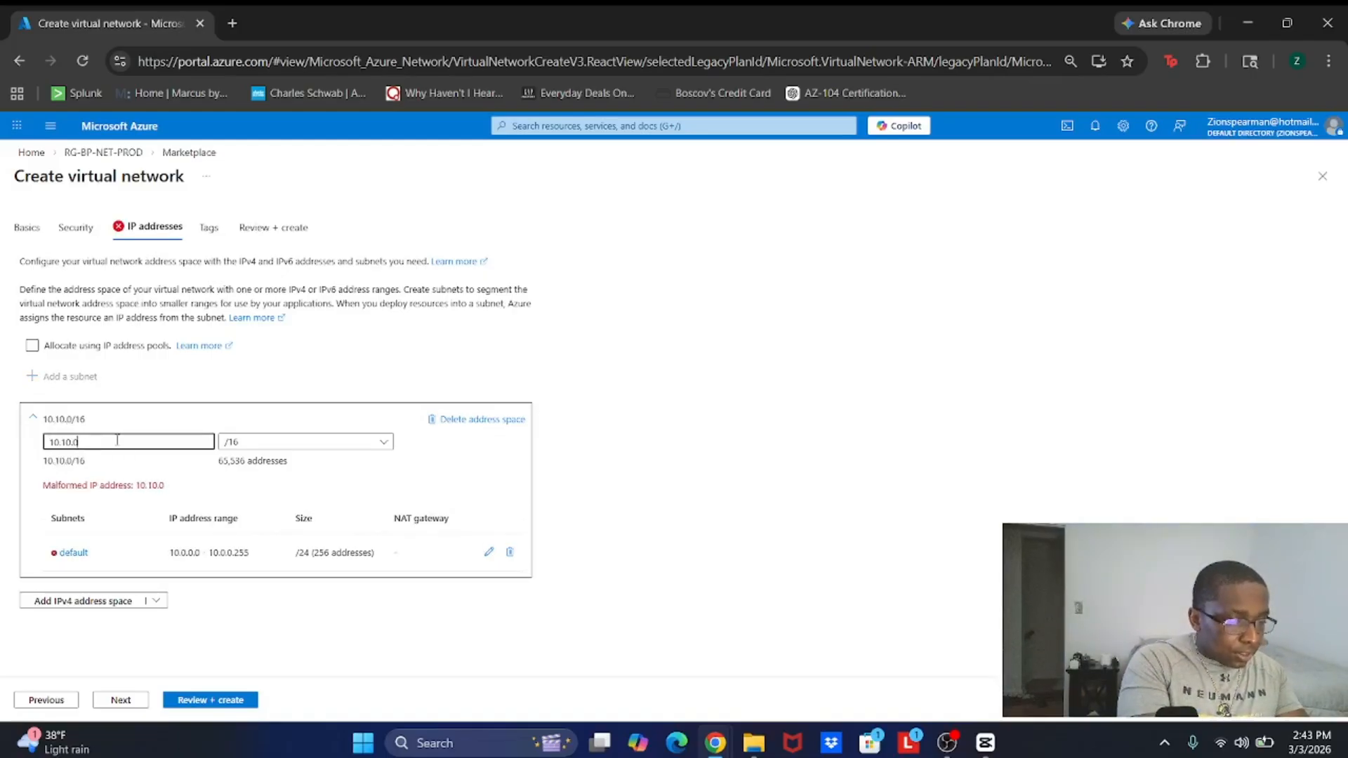
pyautogui.write('.0')
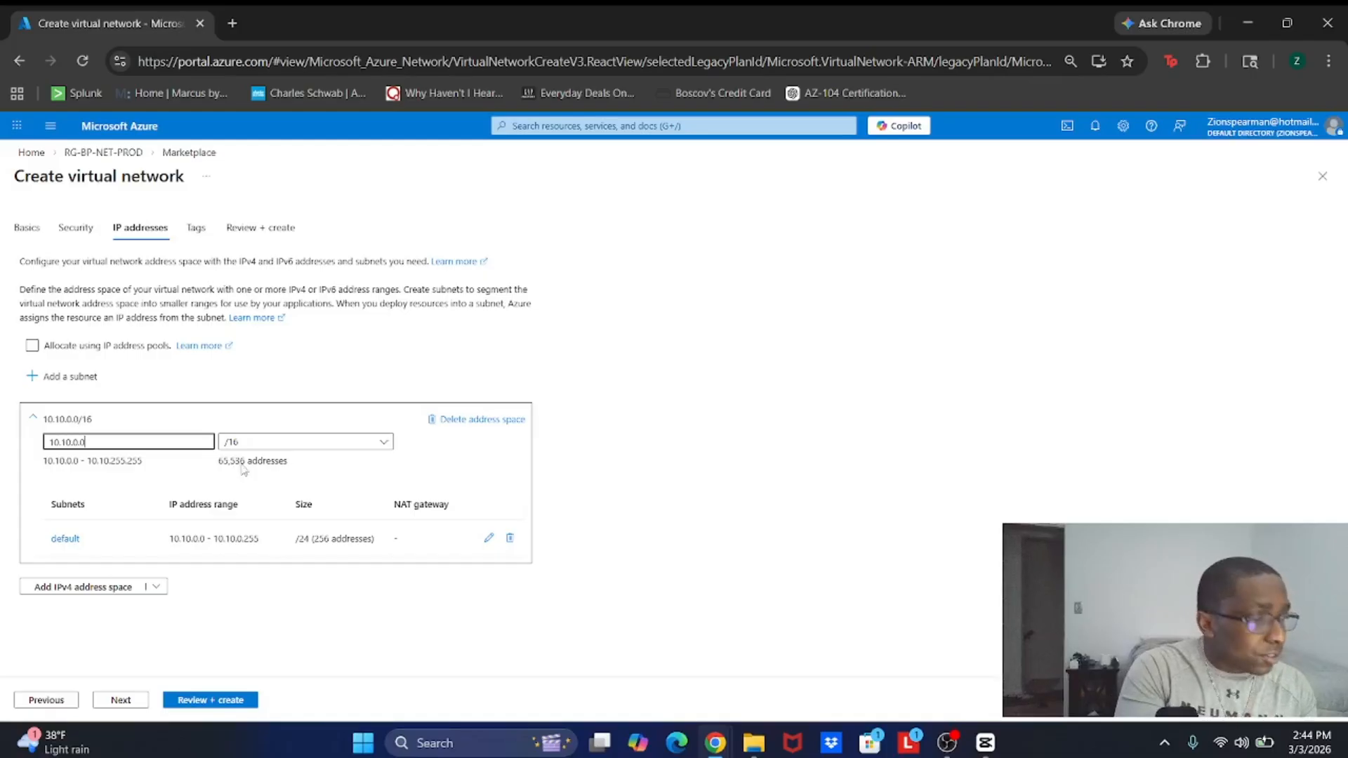
pyautogui.click(235, 442)
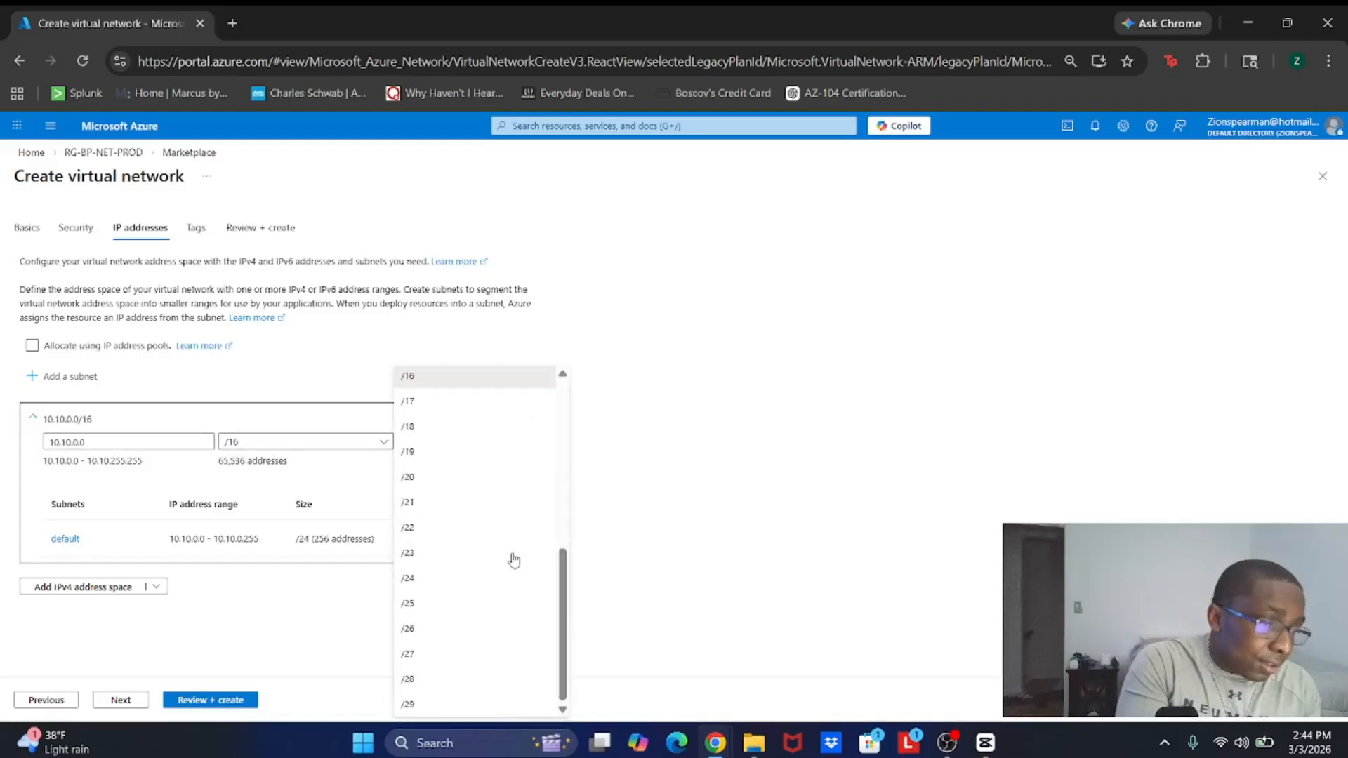
pyautogui.click(449, 634)
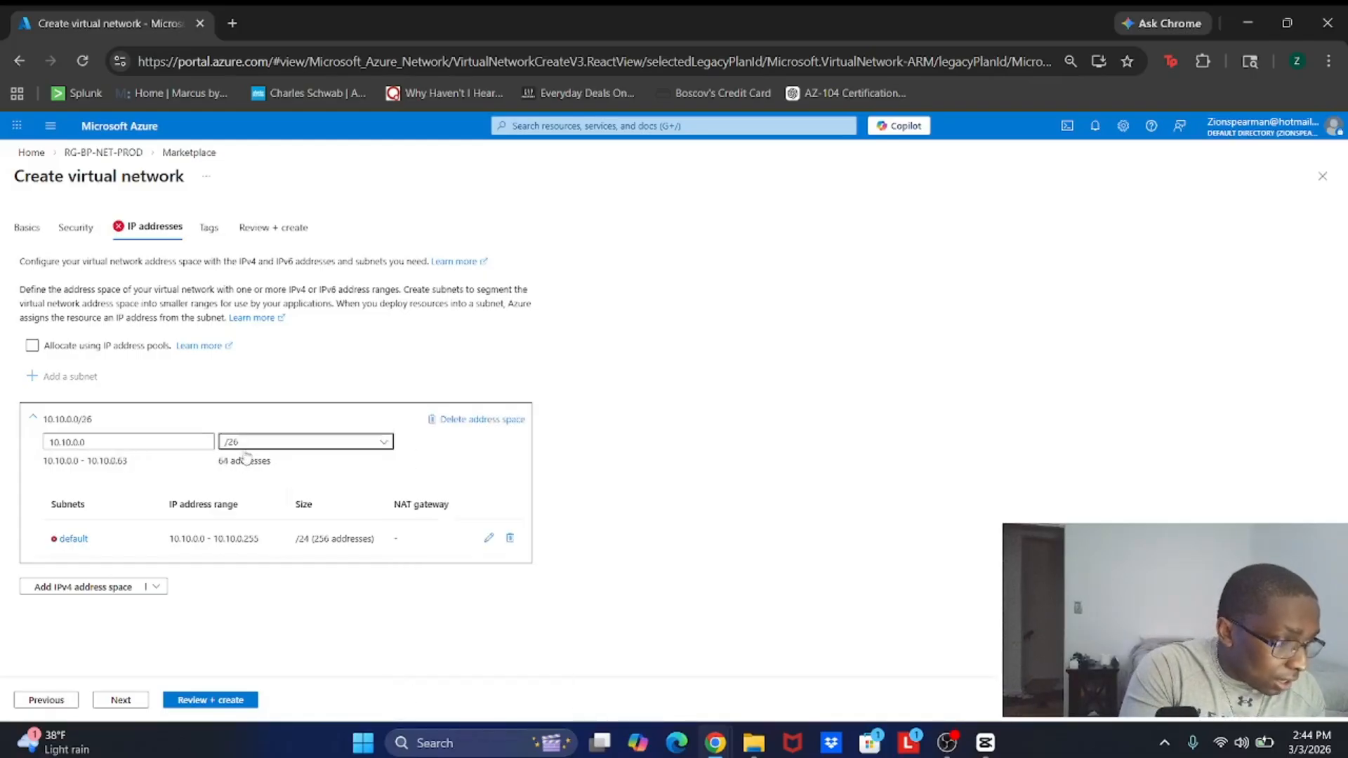
pyautogui.click(267, 442)
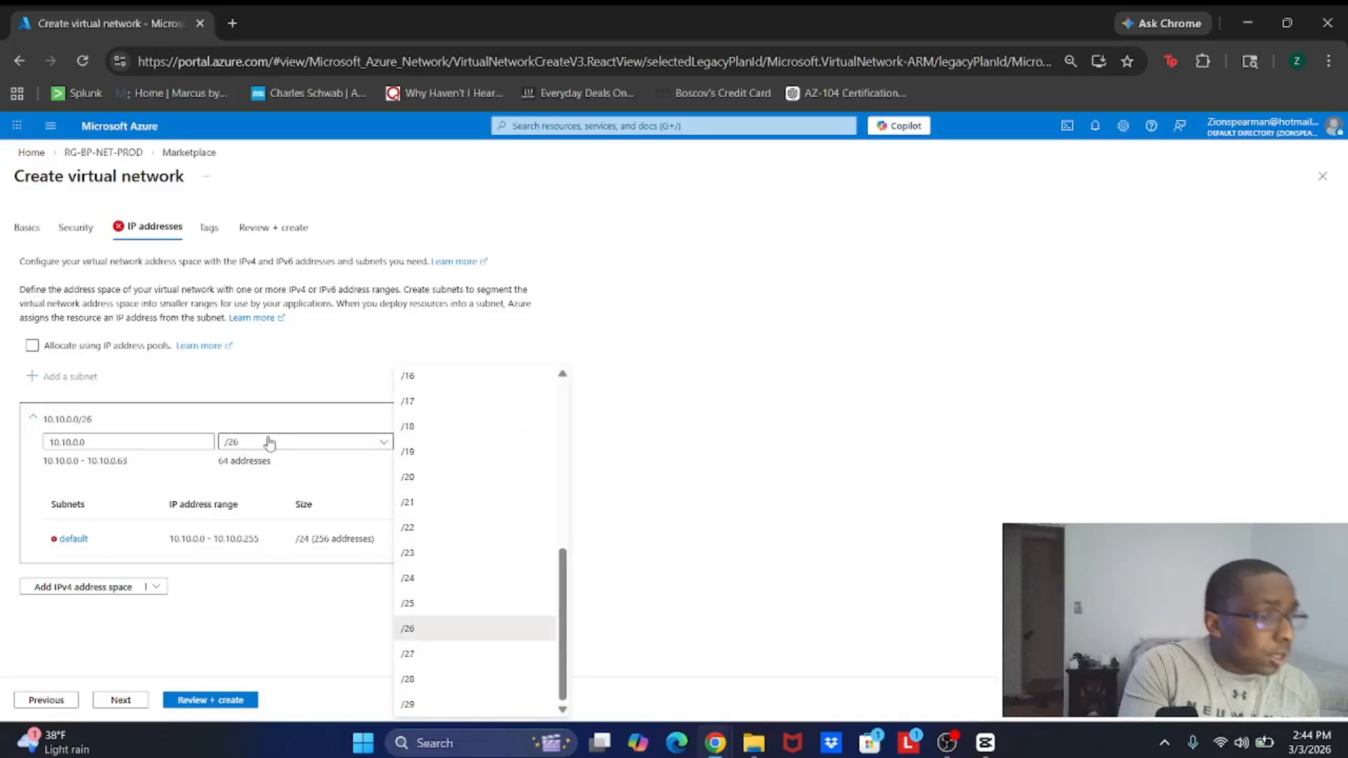
pyautogui.click(458, 383)
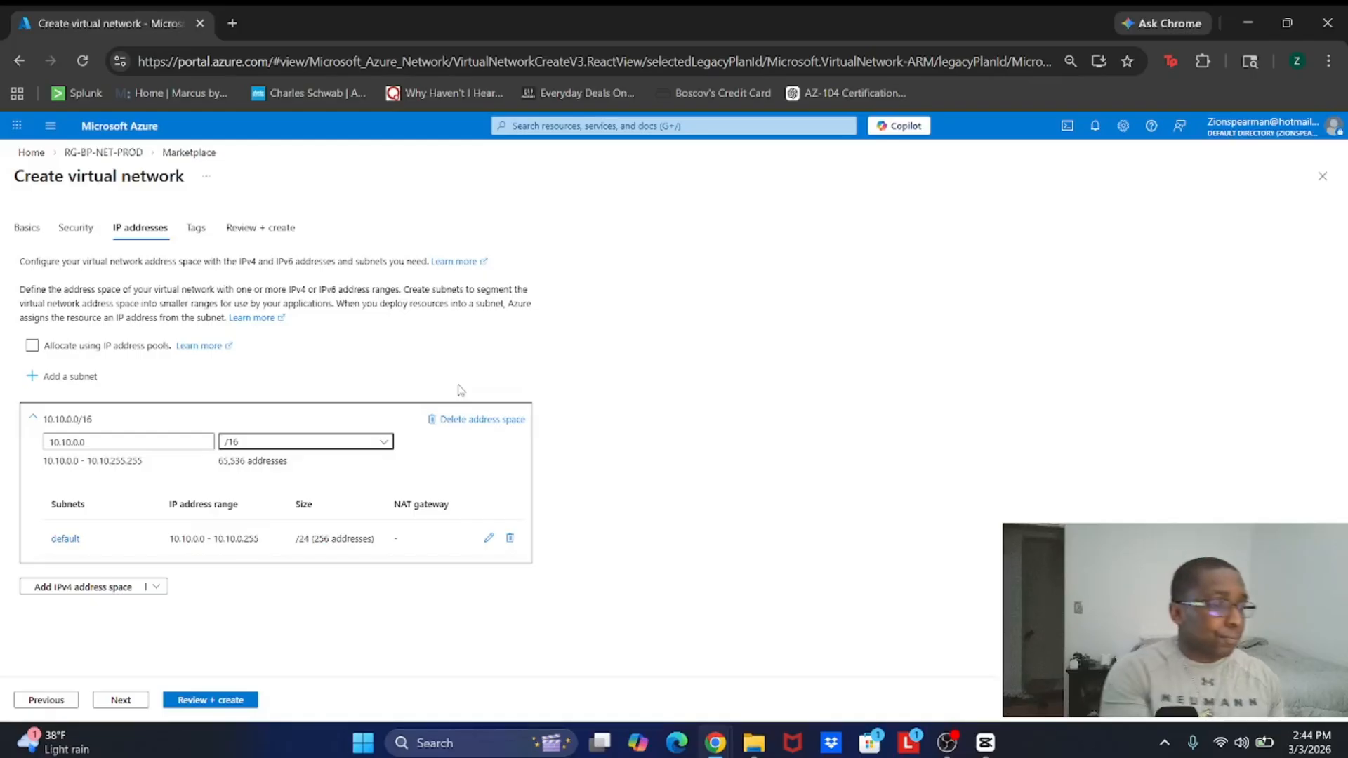
# Step: Validate and deploy the virtual network, and open the deployed resource
pyautogui.click(202, 705)
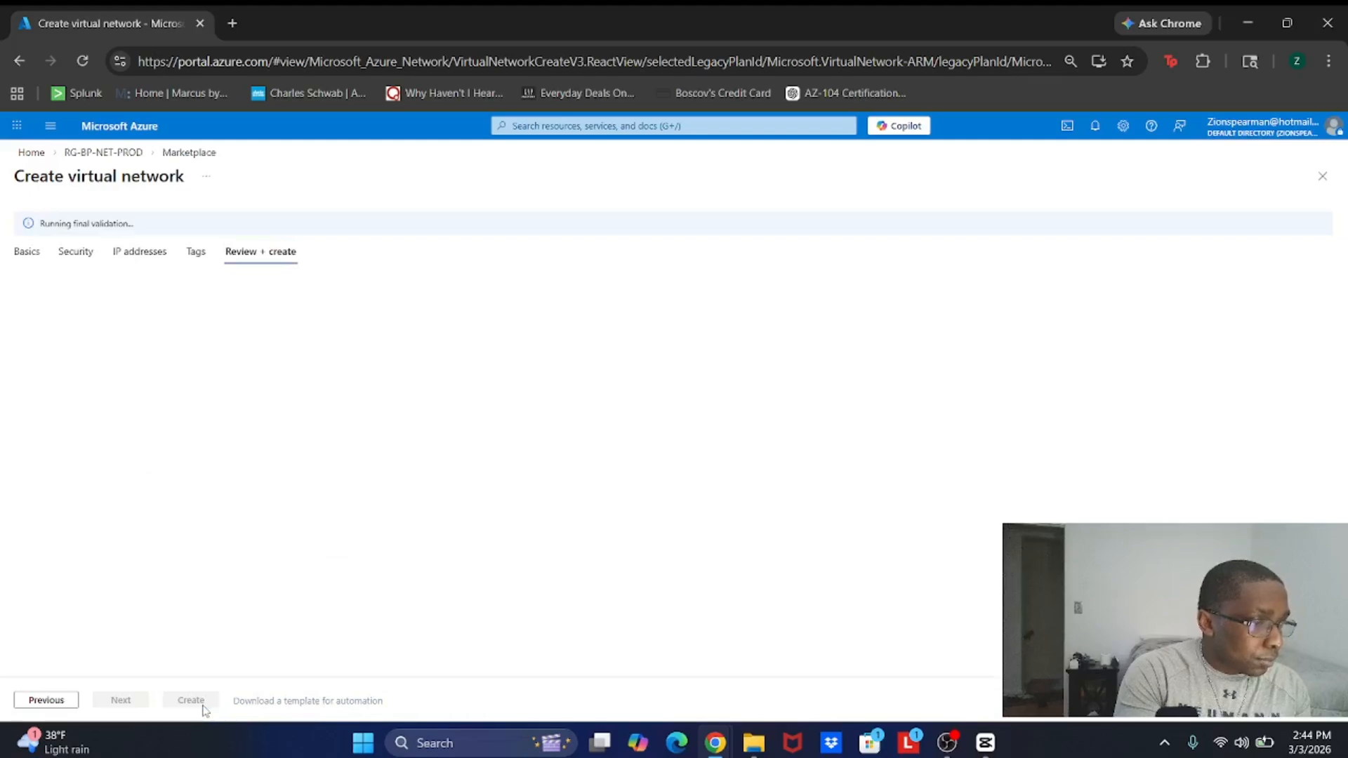
pyautogui.click(191, 701)
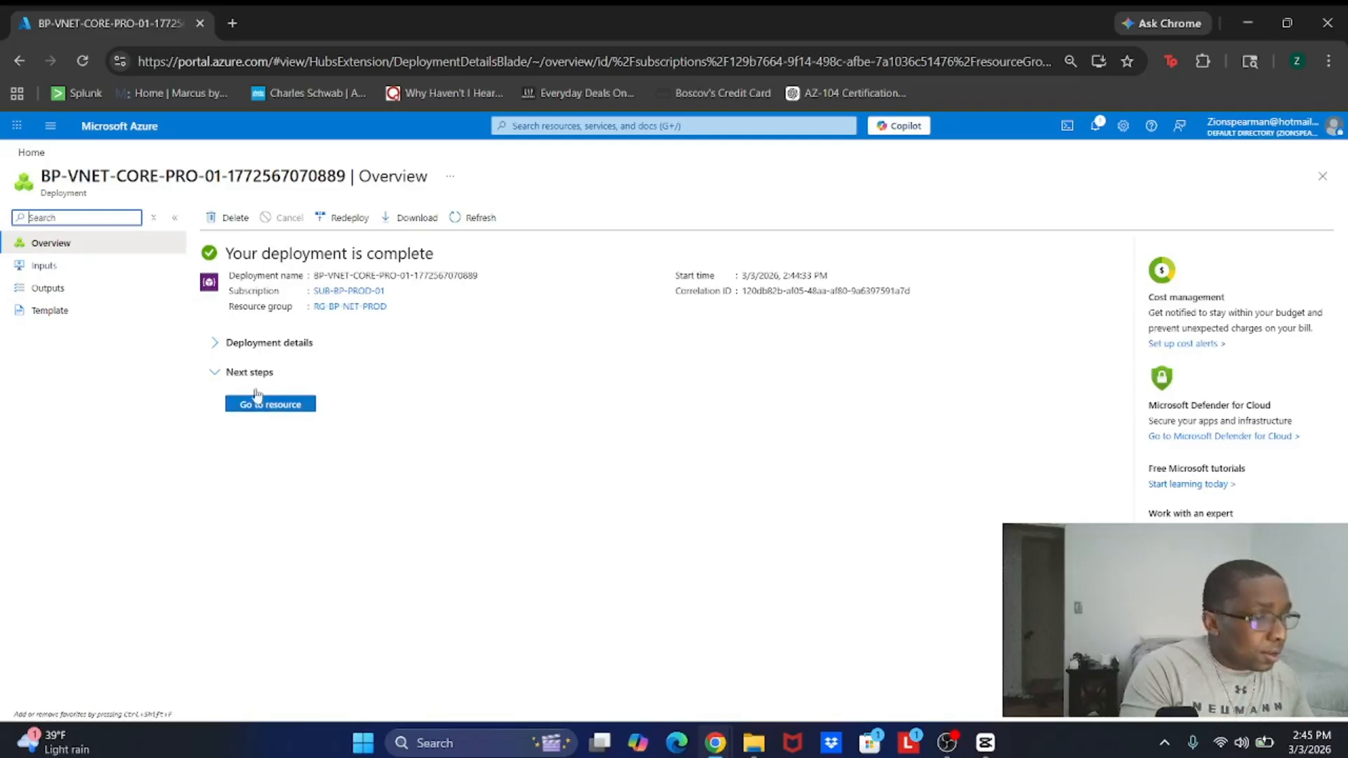
pyautogui.click(254, 410)
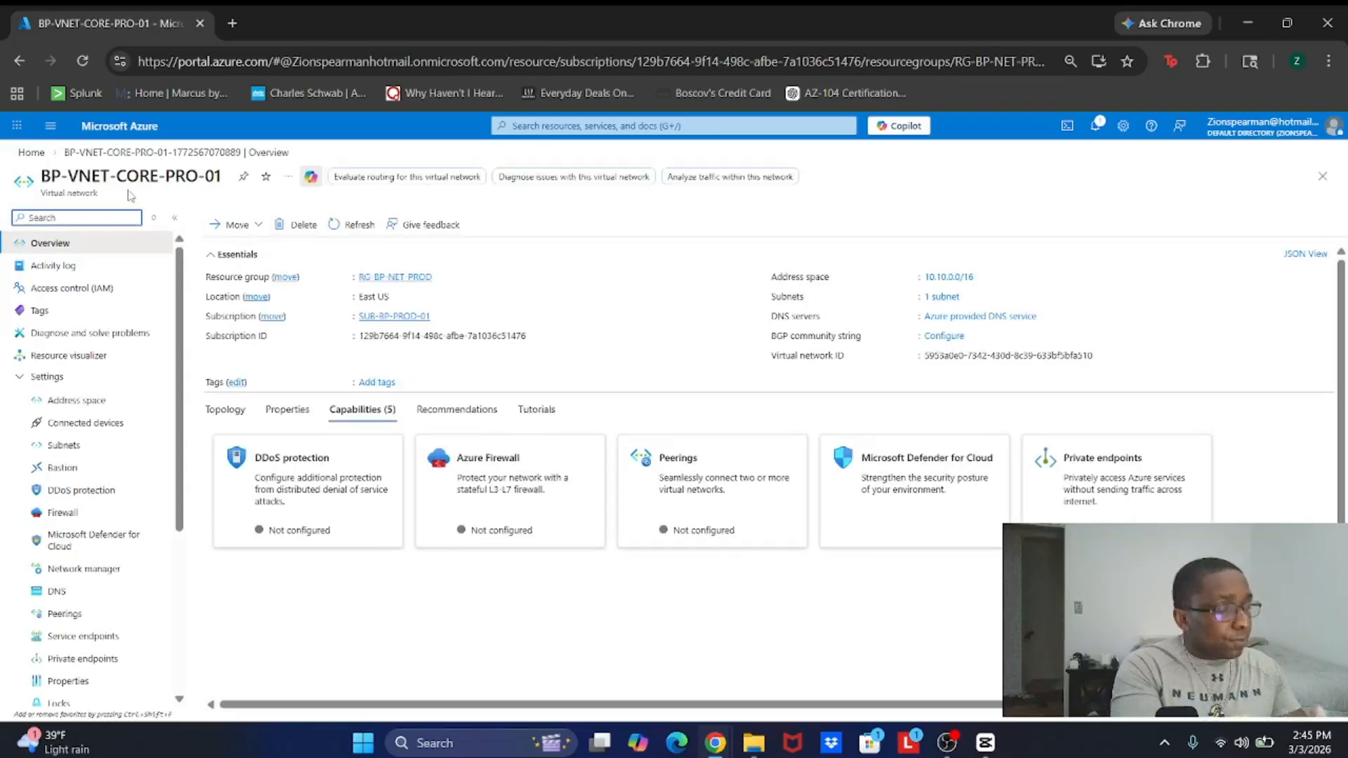
# Step: Add a subnet named MangementSubnet to the virtual network, keeping the default address settings
pyautogui.click(60, 449)
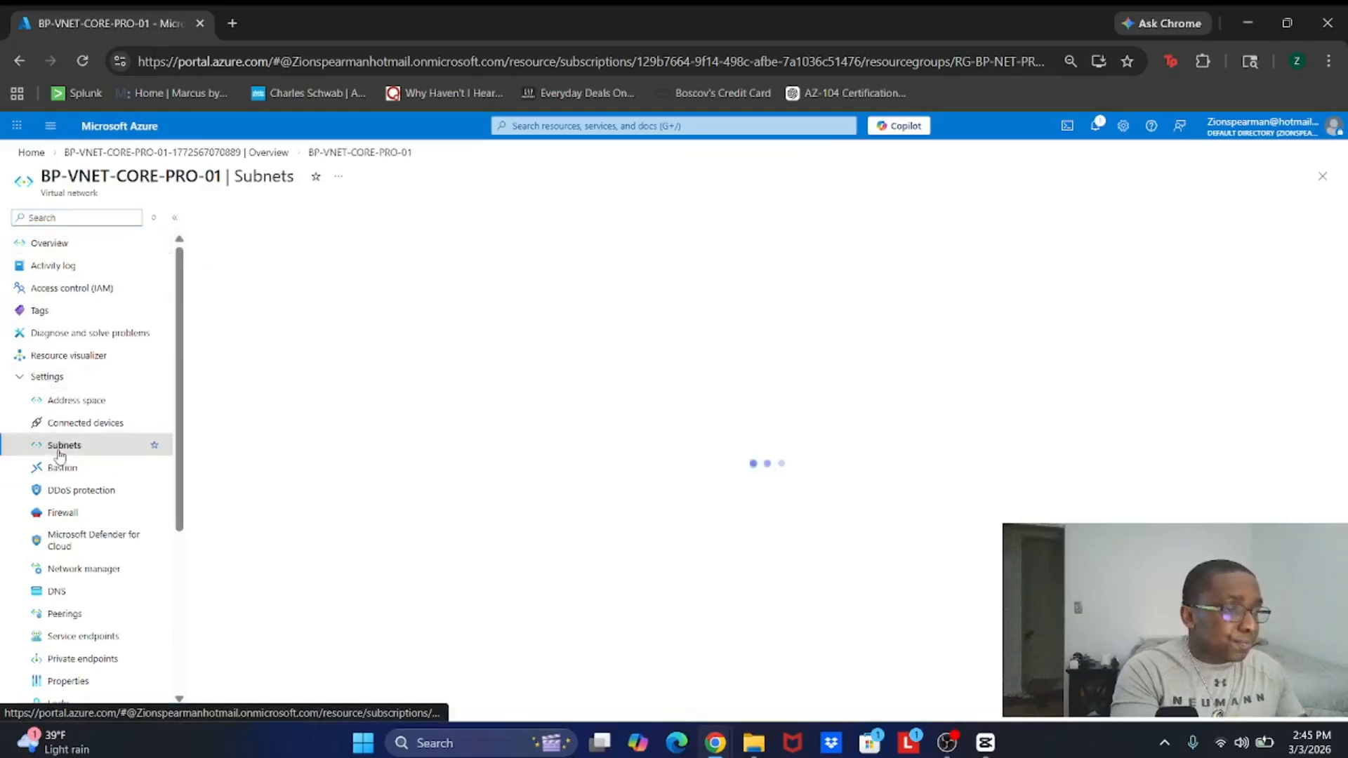
pyautogui.click(230, 226)
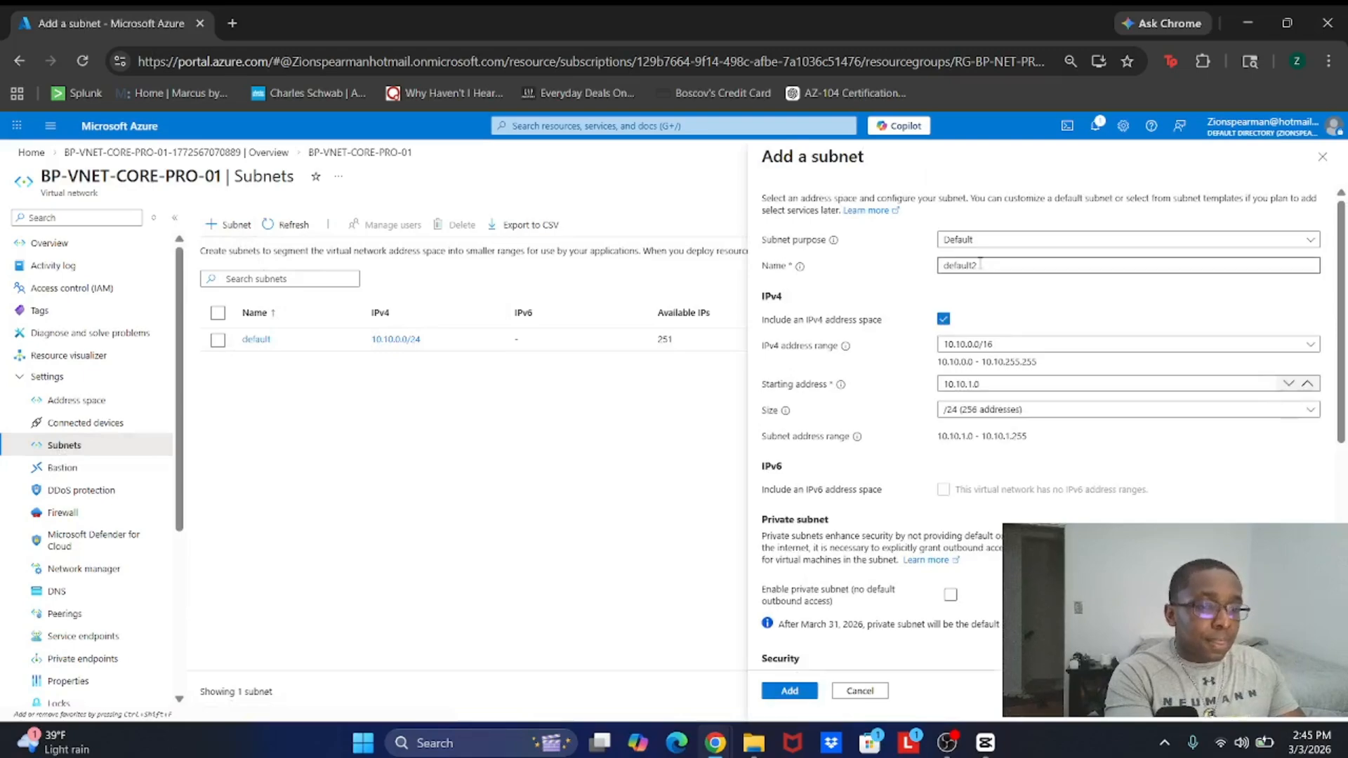
pyautogui.doubleClick(978, 265)
pyautogui.write('Man')
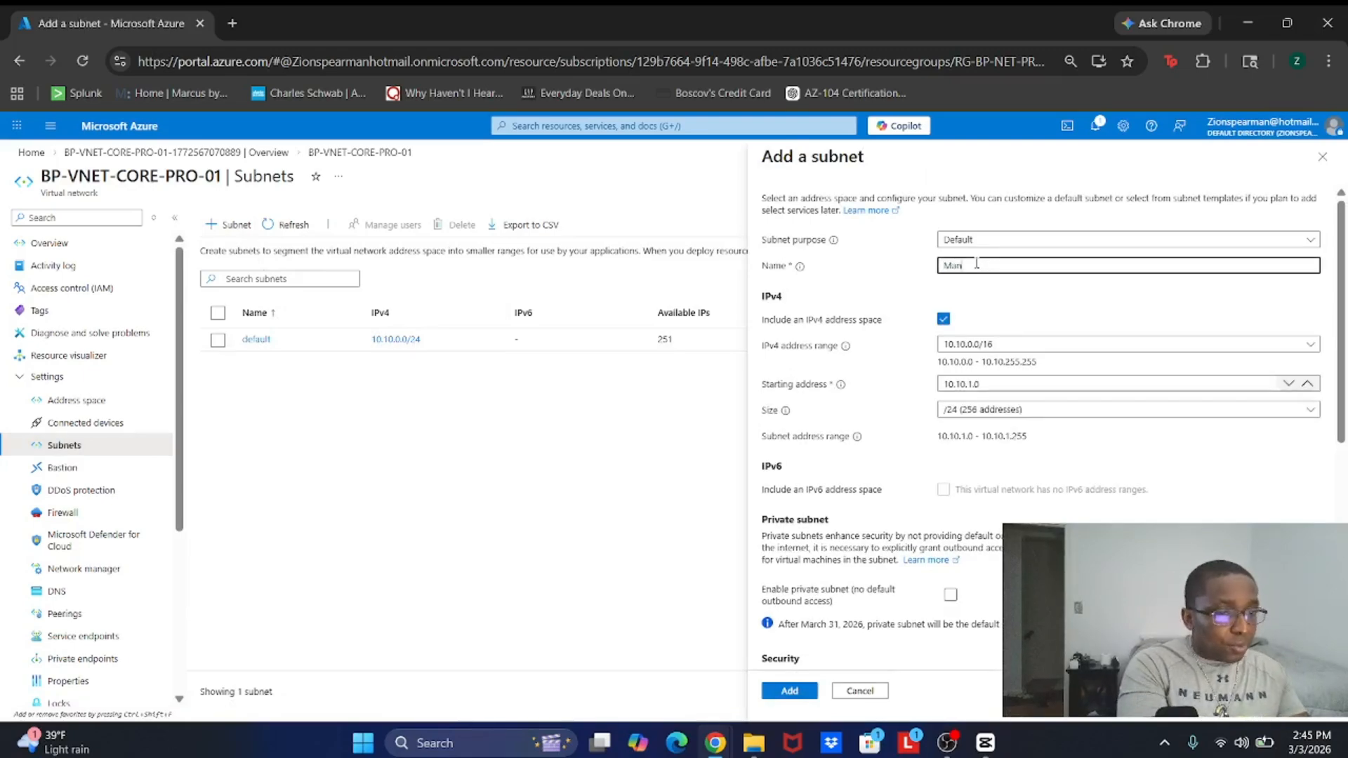
pyautogui.write('agementSubnet')
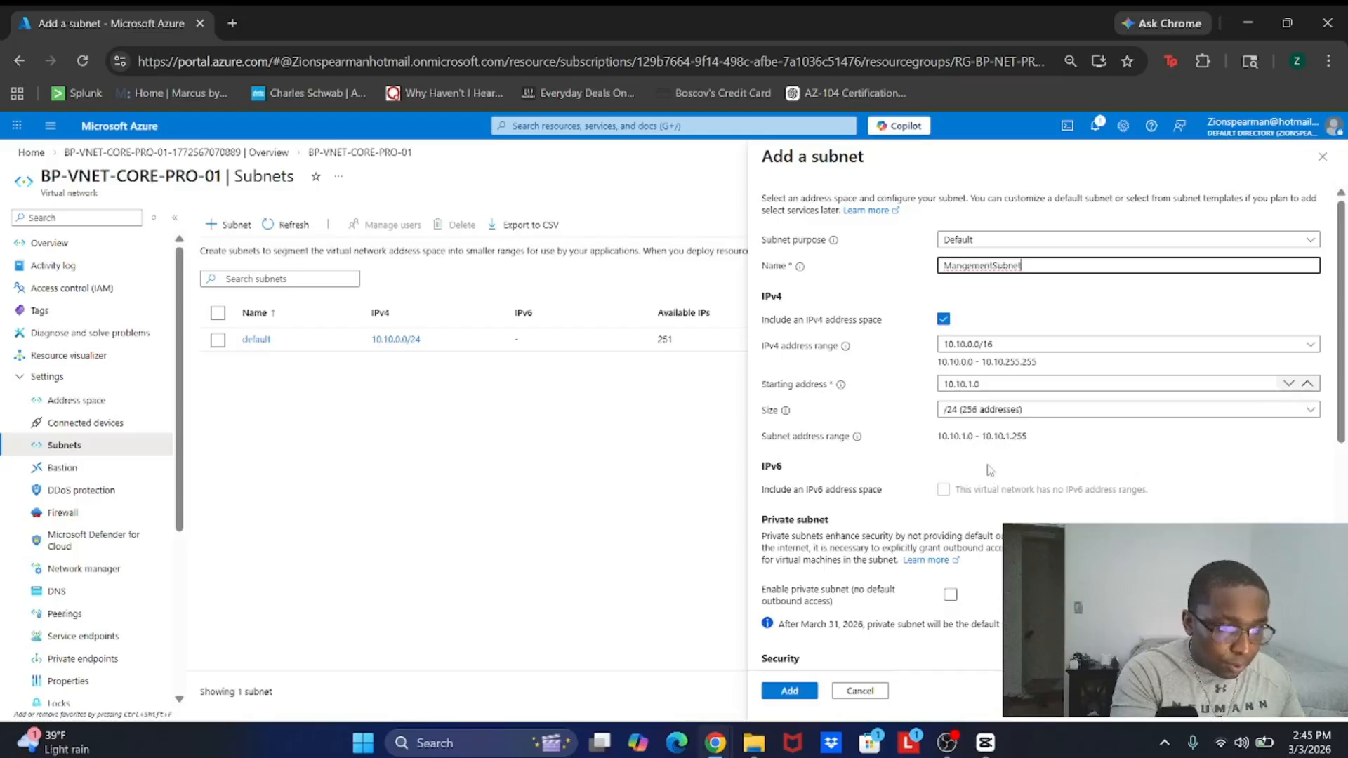
pyautogui.click(803, 694)
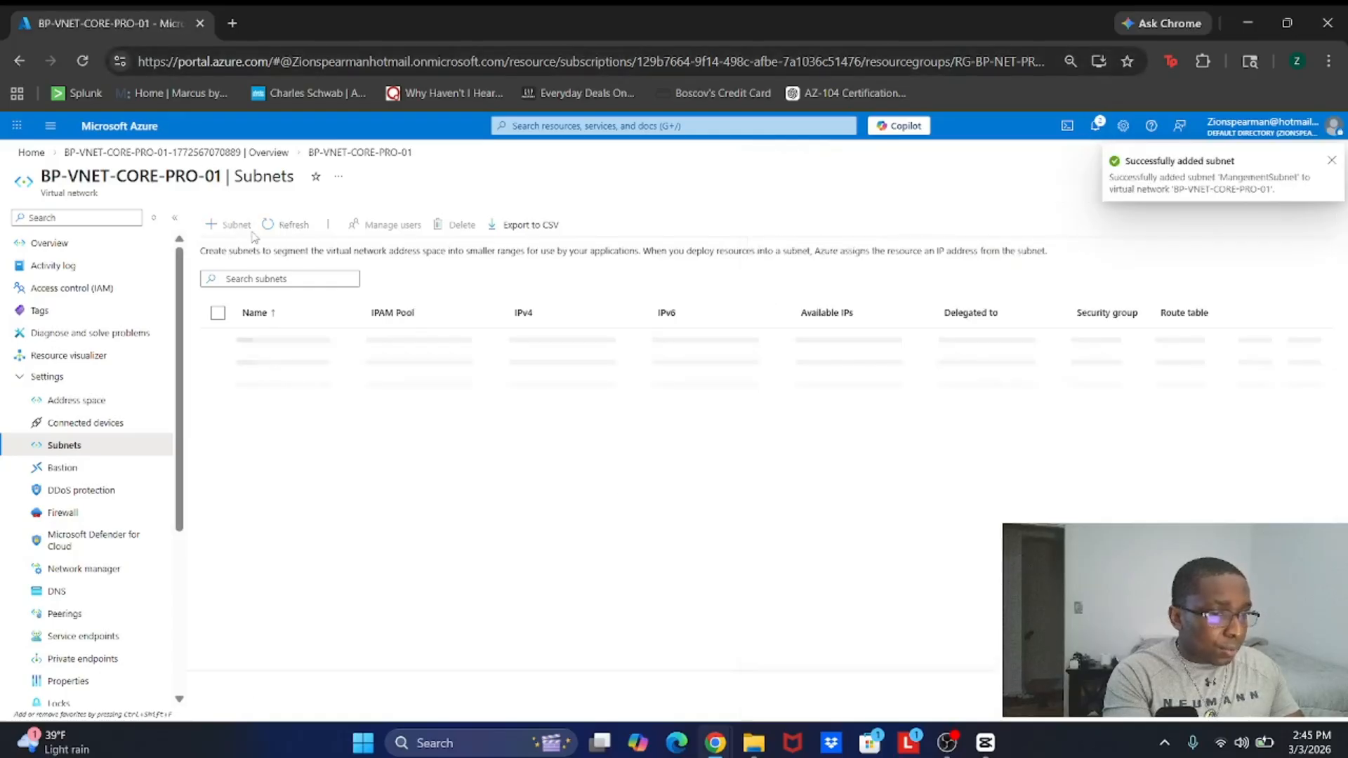
# Step: Add another subnet named Serverssubnet to the virtual network, keeping the default address settings
pyautogui.click(228, 231)
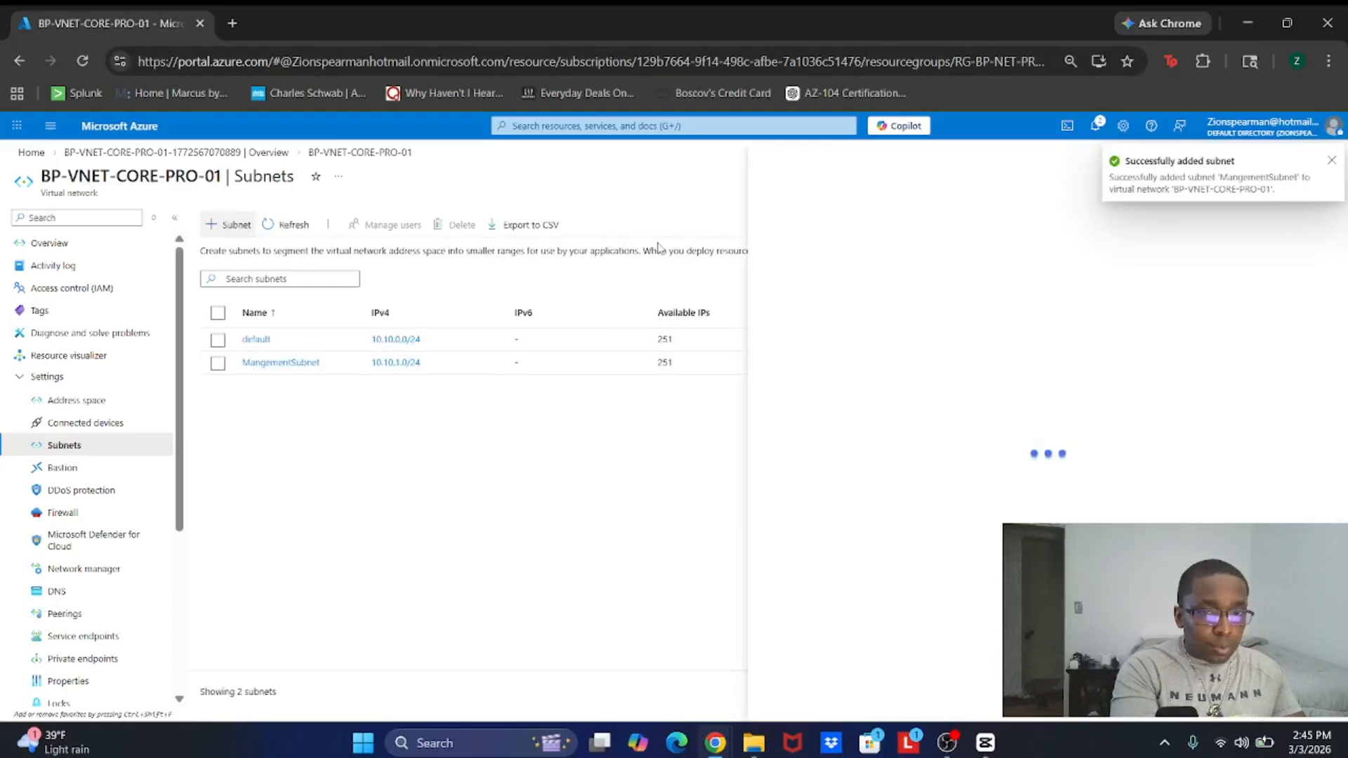
pyautogui.click(977, 266)
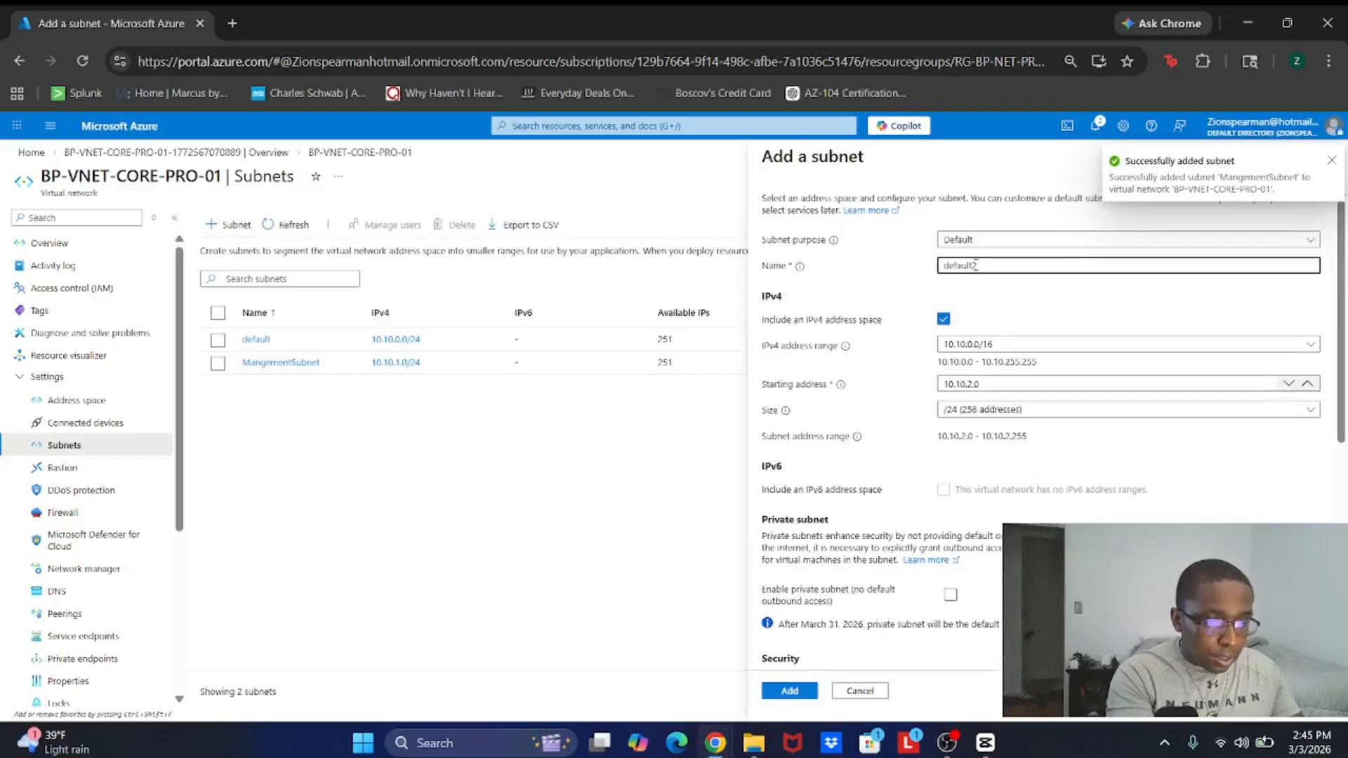
pyautogui.doubleClick(977, 265)
pyautogui.write('Serverssubnet')
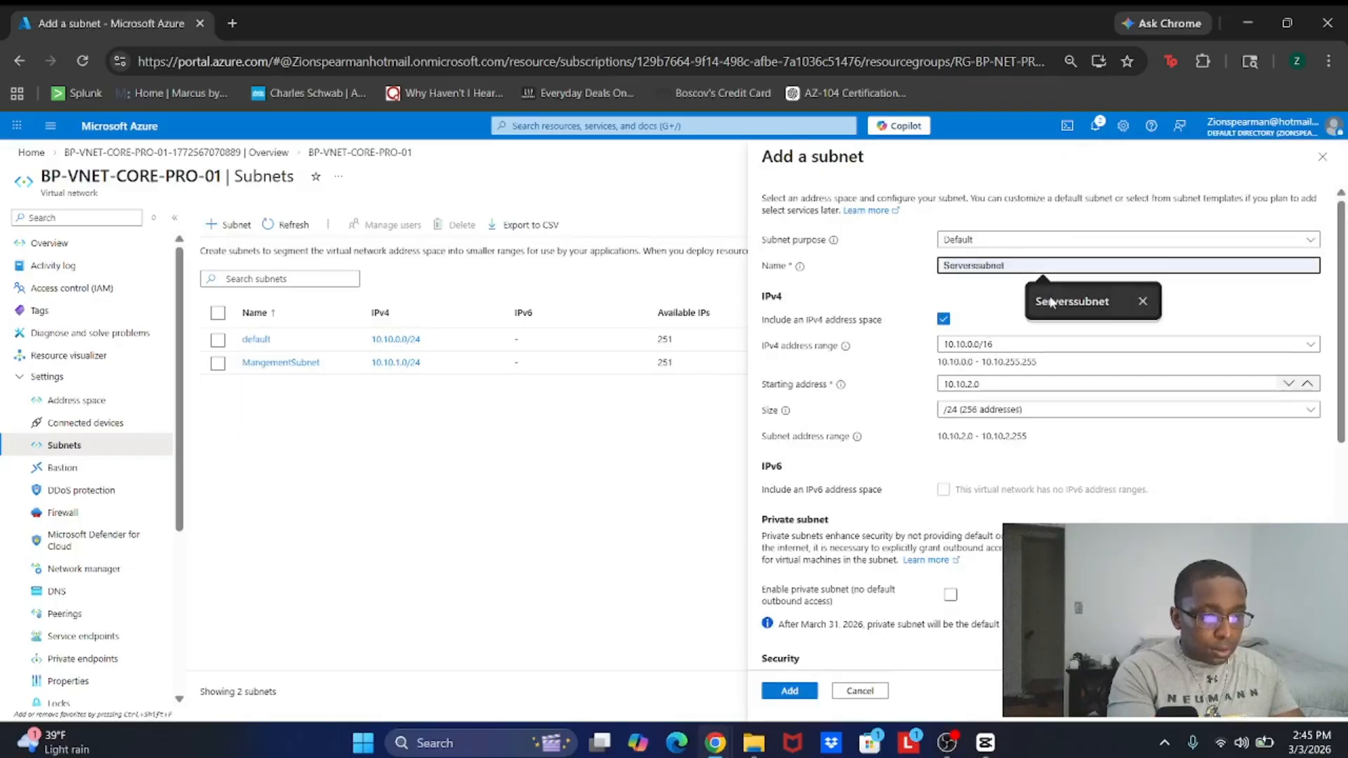
pyautogui.click(1054, 302)
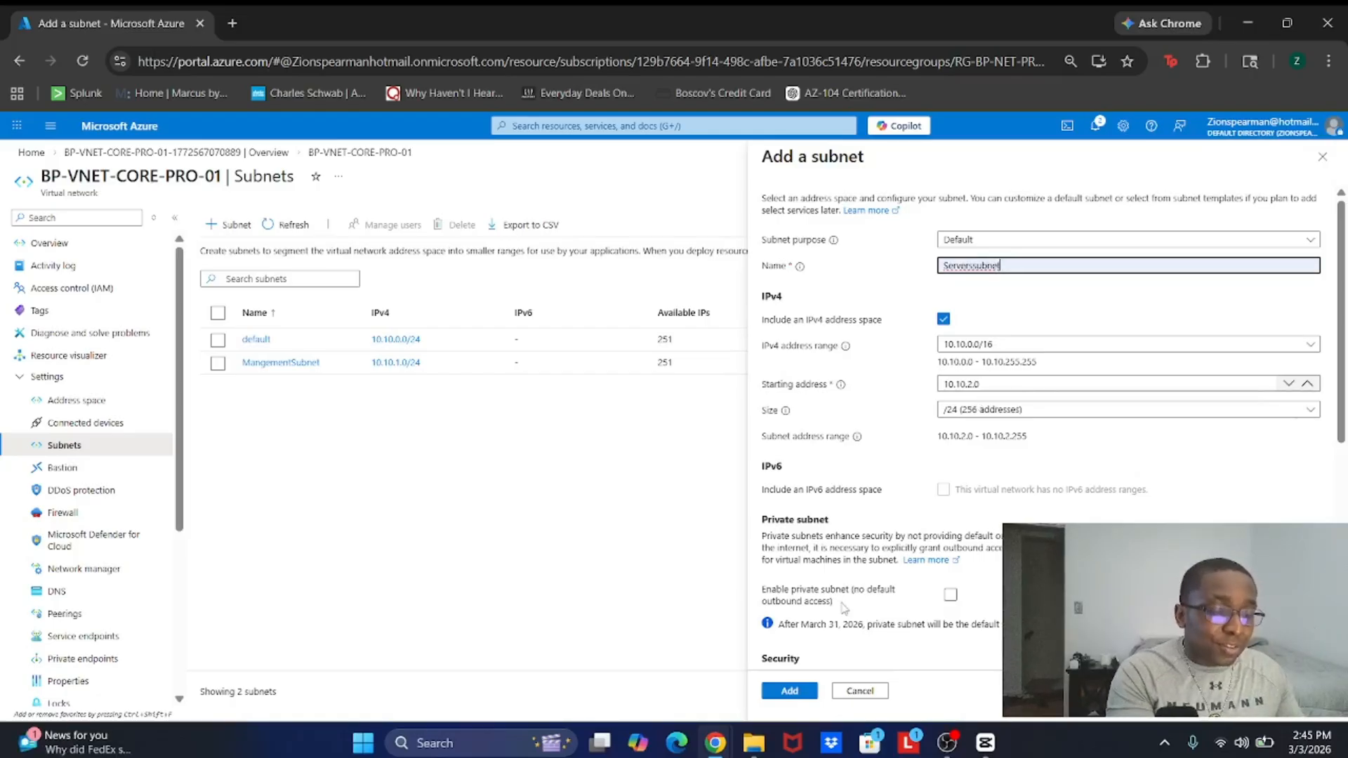
pyautogui.click(796, 692)
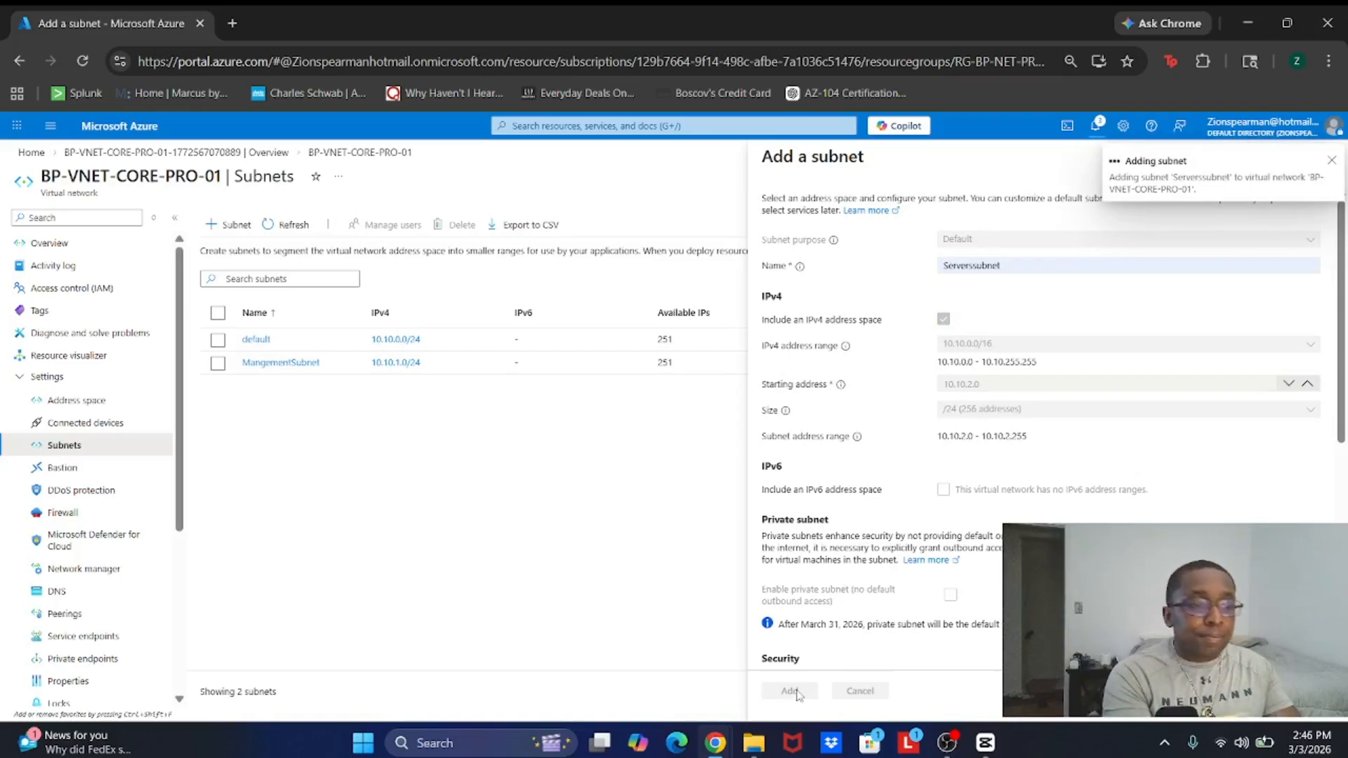
# Step: Add a third subnet named Applicationsubnet to the virtual network, keeping the default address settings
pyautogui.click(230, 225)
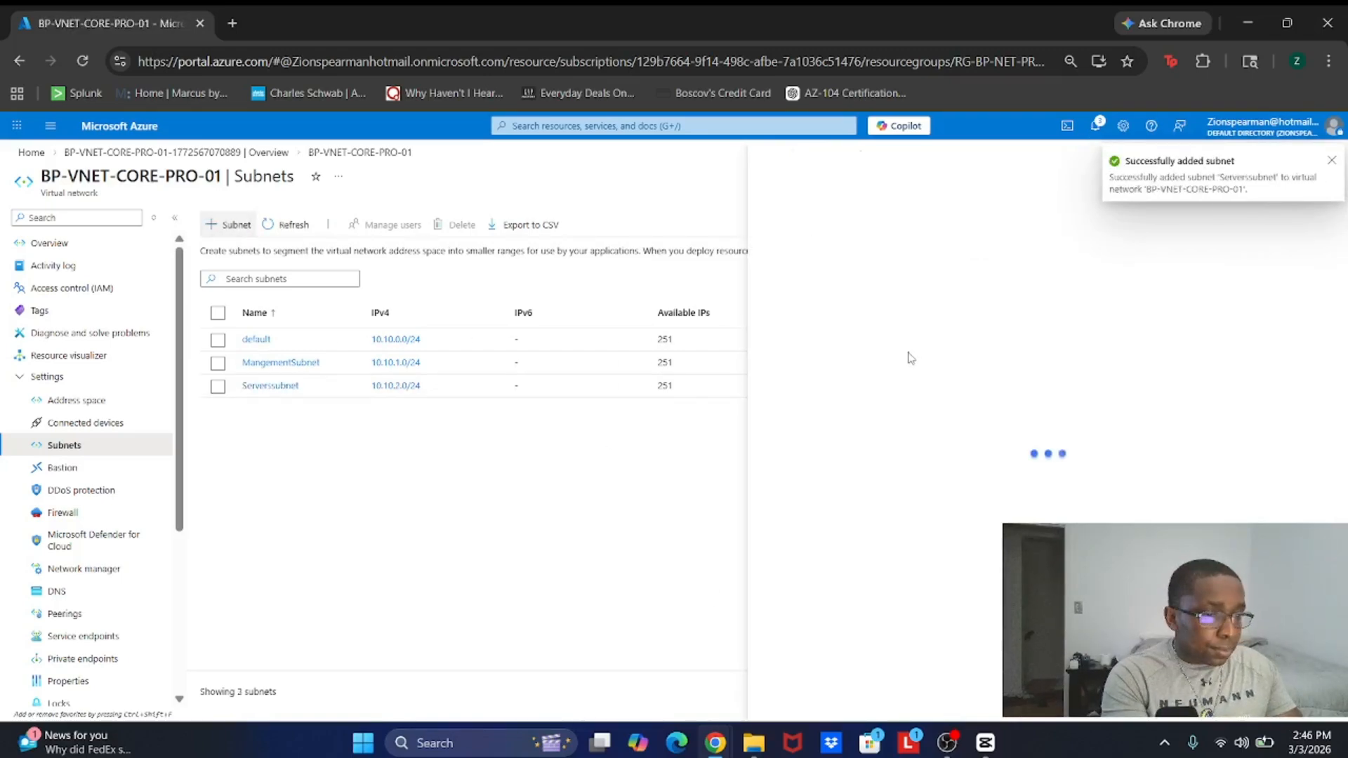
pyautogui.click(987, 266)
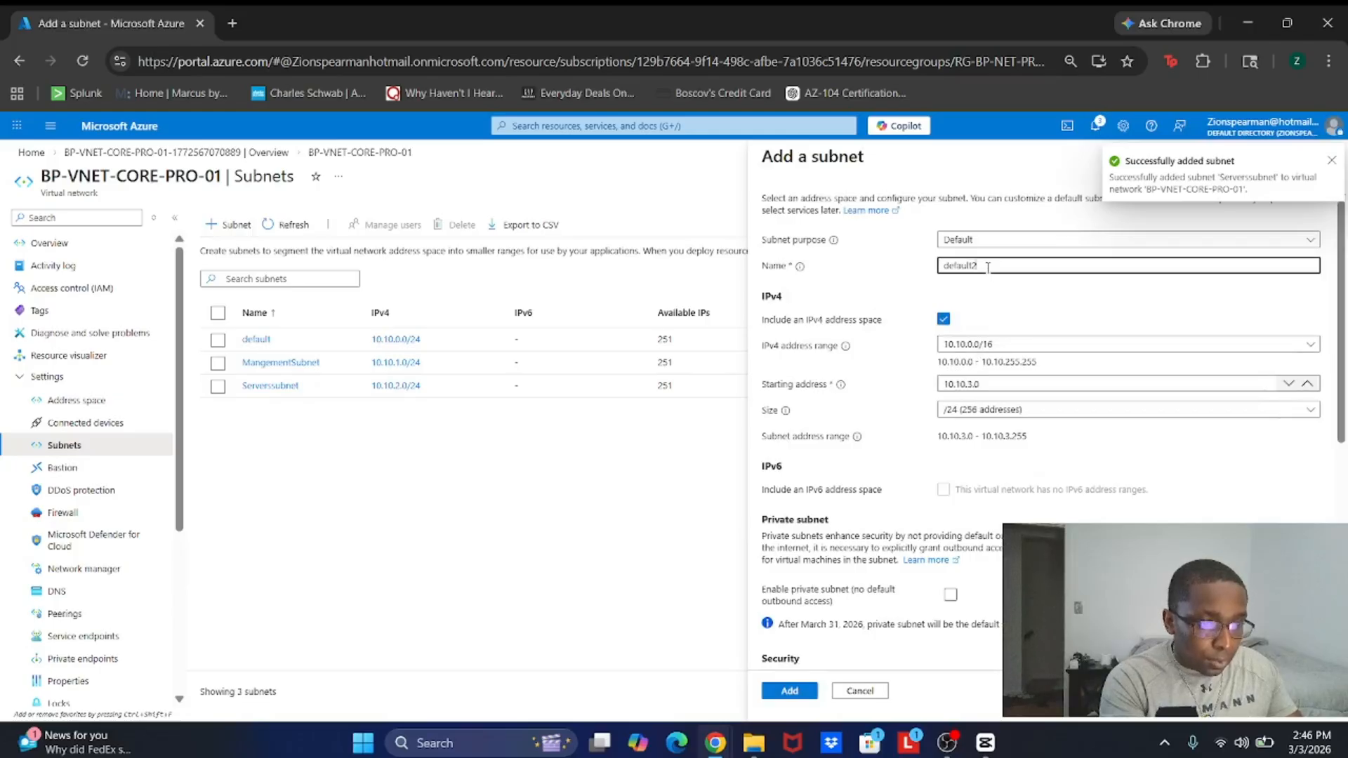
pyautogui.hotkey('ctrl', 'a')
pyautogui.write('App')
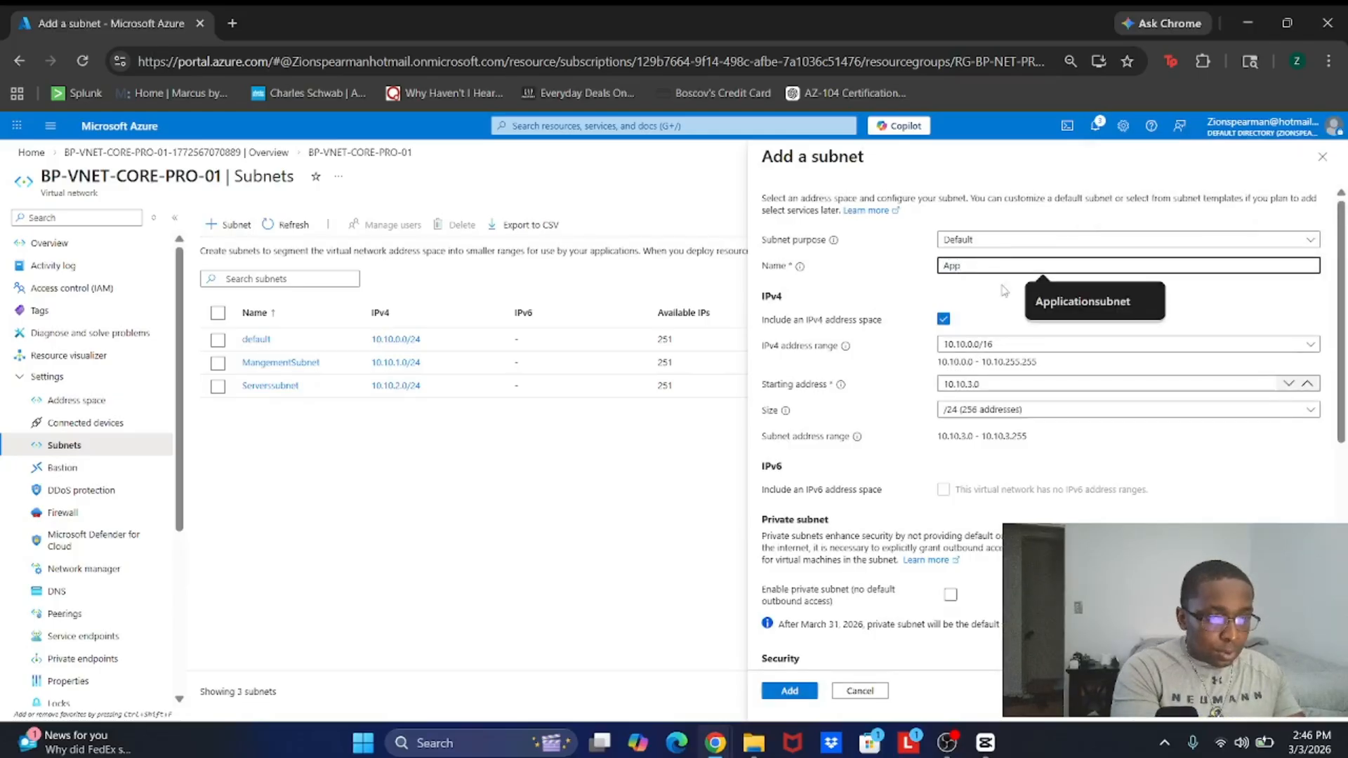
pyautogui.click(1025, 296)
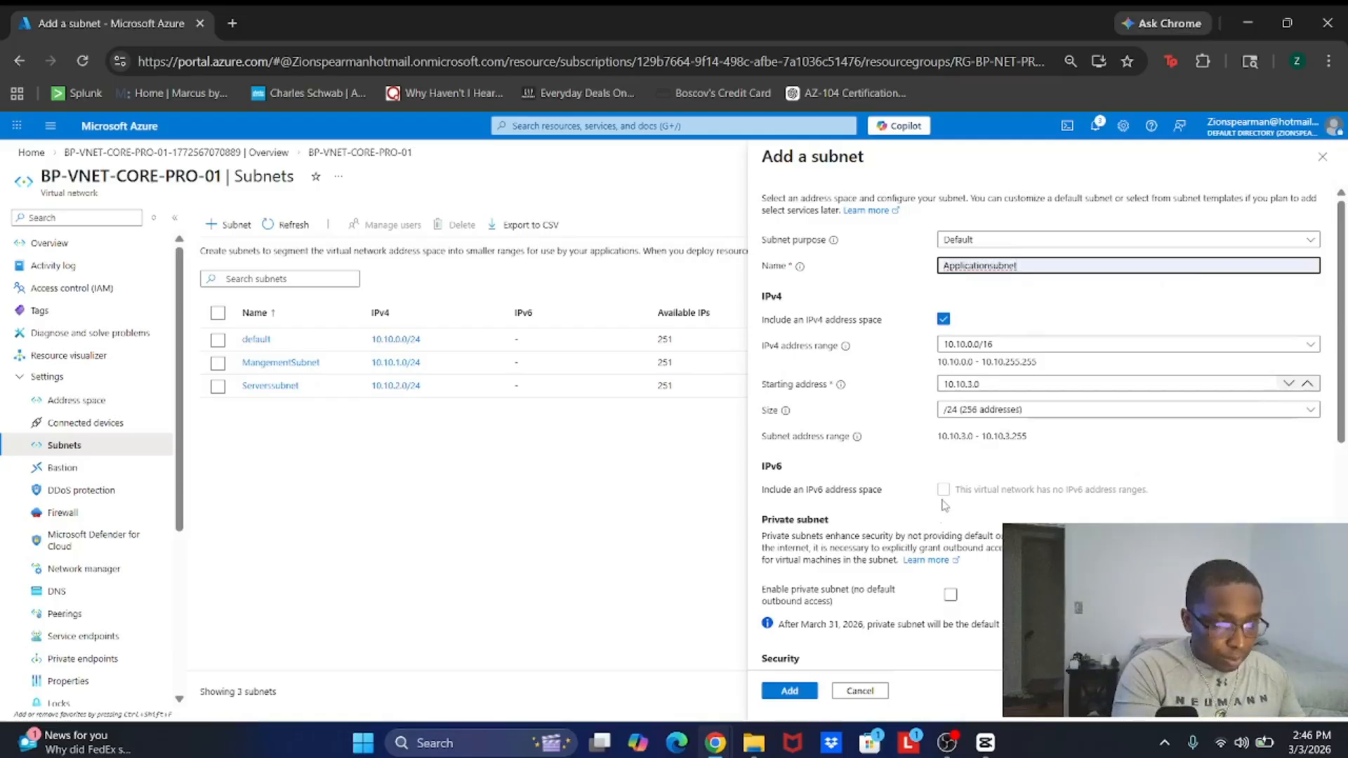
pyautogui.scroll(-3, 893, 608)
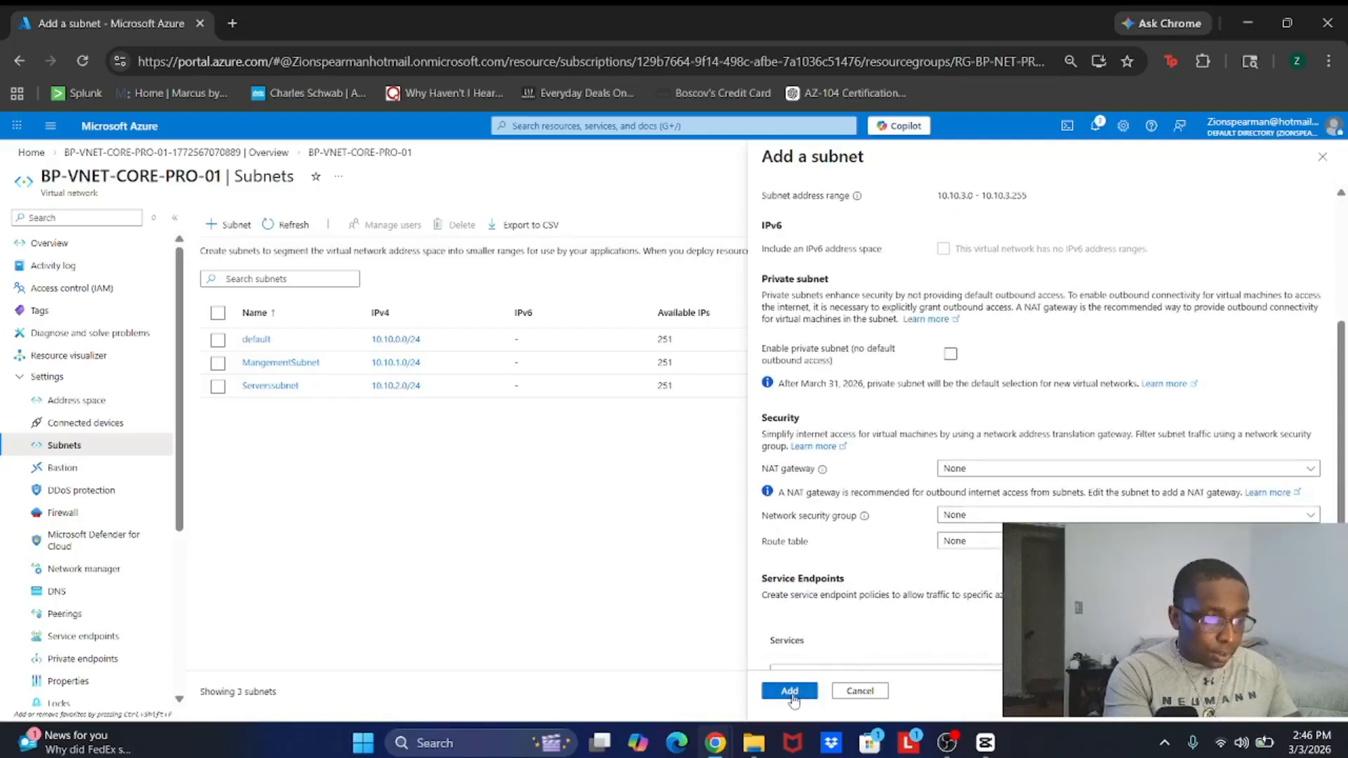
pyautogui.click(792, 695)
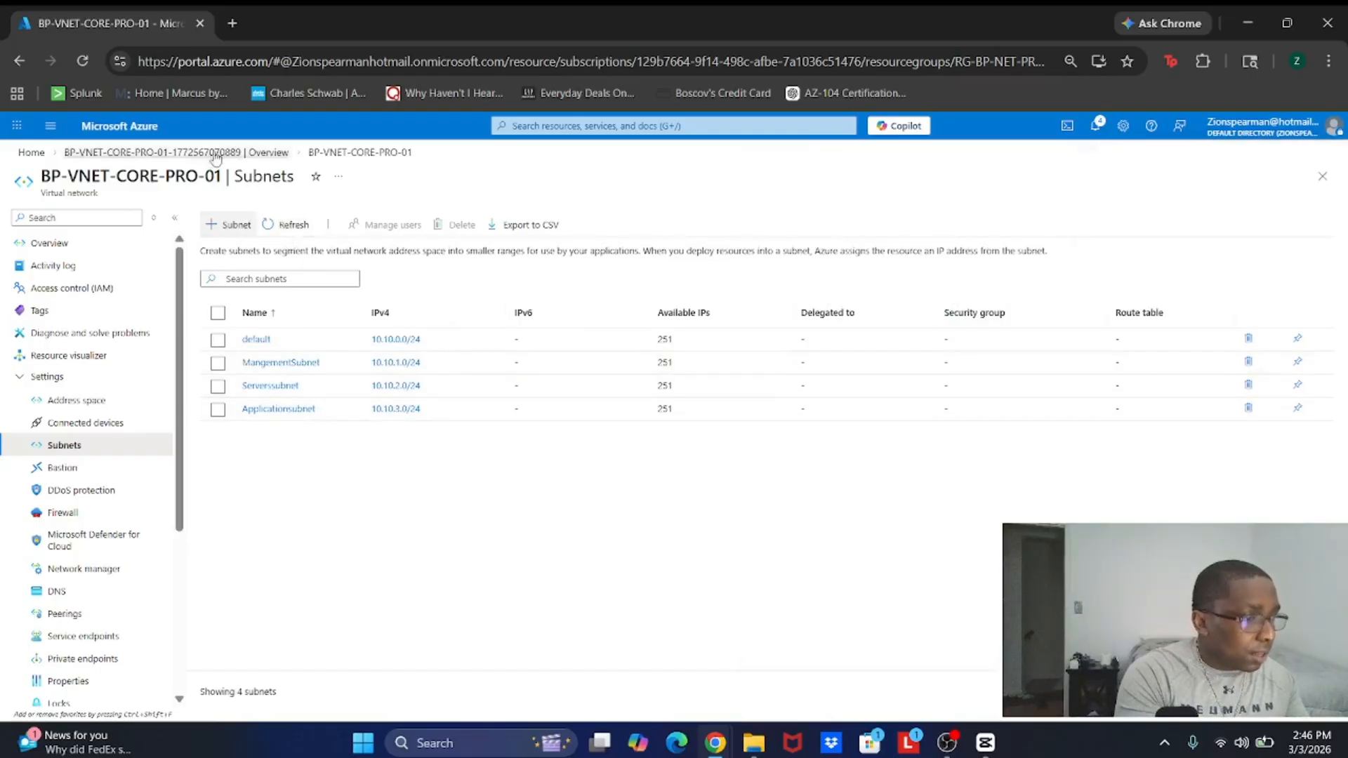
# Step: Start creating a network security group and assign it to the resource group RG-BP-NET-PROD
pyautogui.click(145, 130)
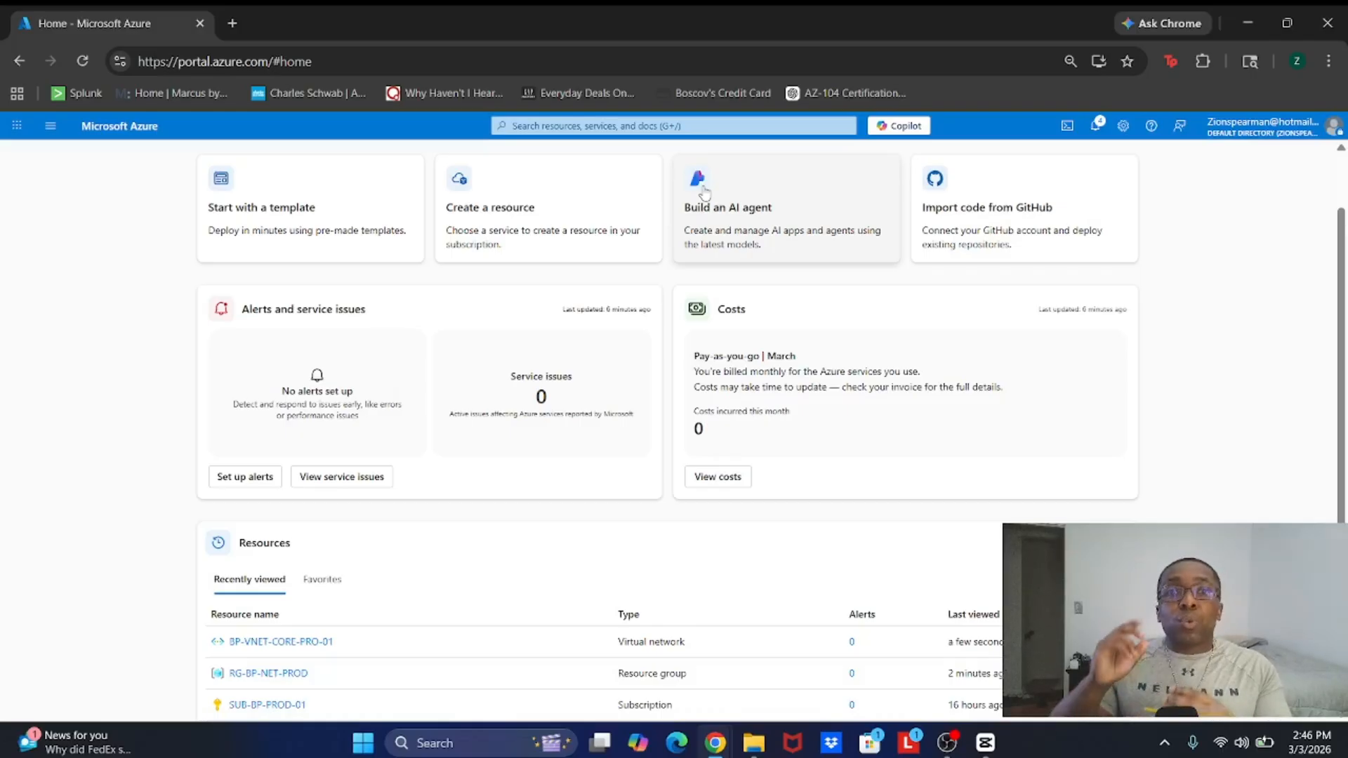
pyautogui.click(705, 127)
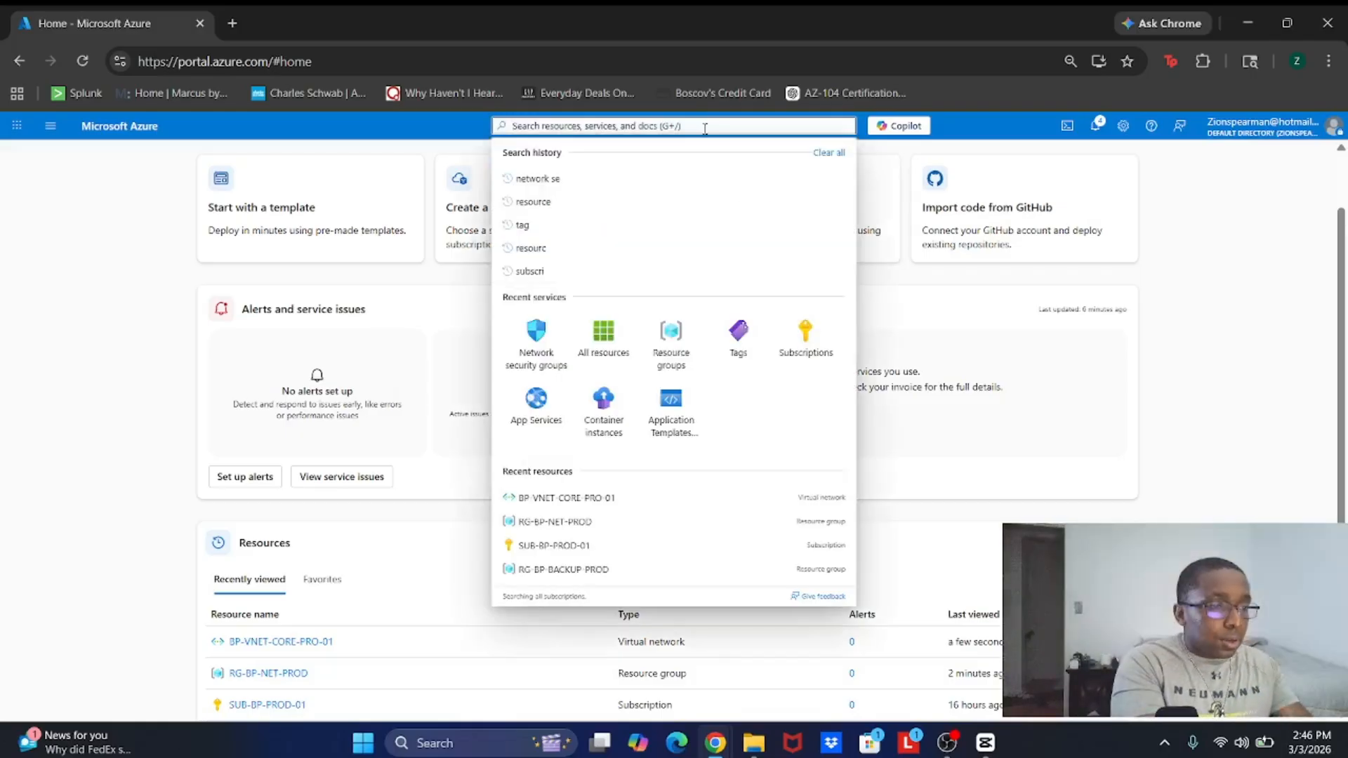
pyautogui.click(536, 342)
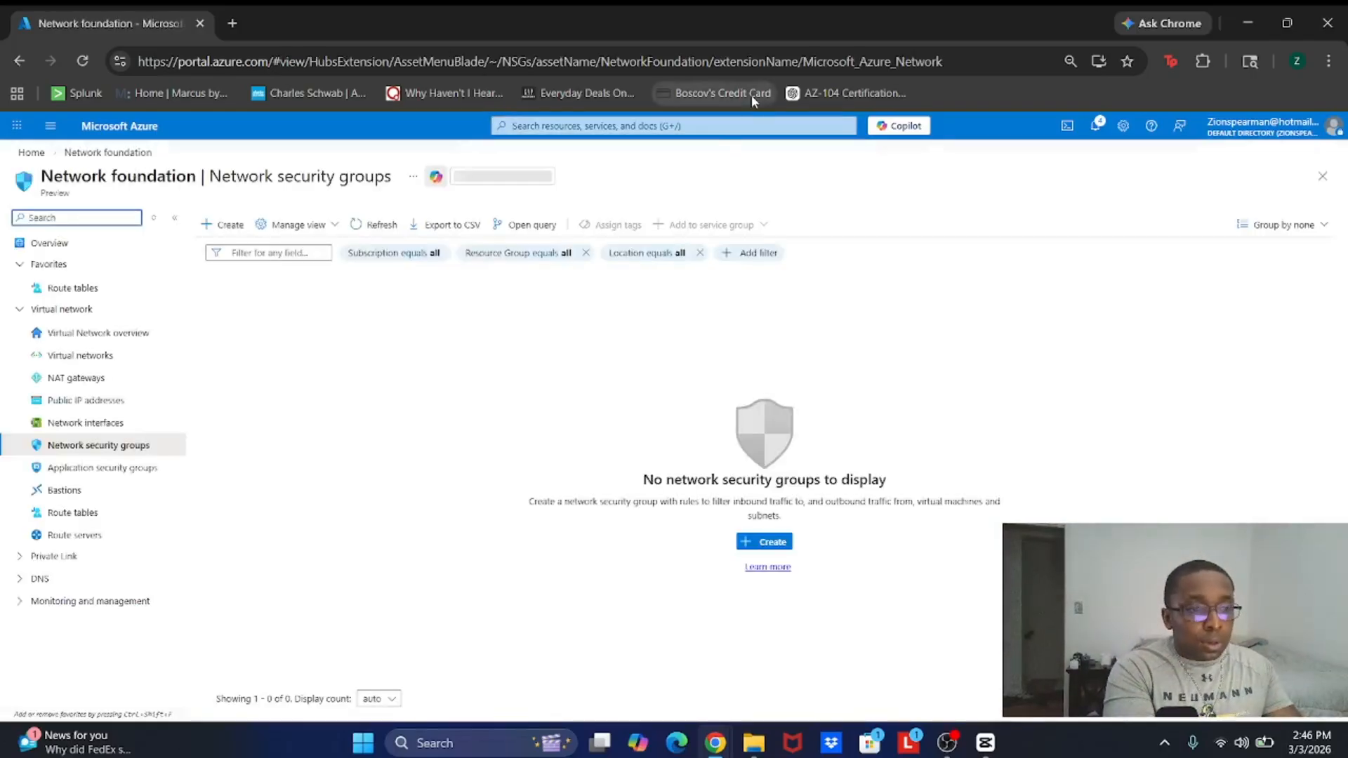
pyautogui.click(755, 545)
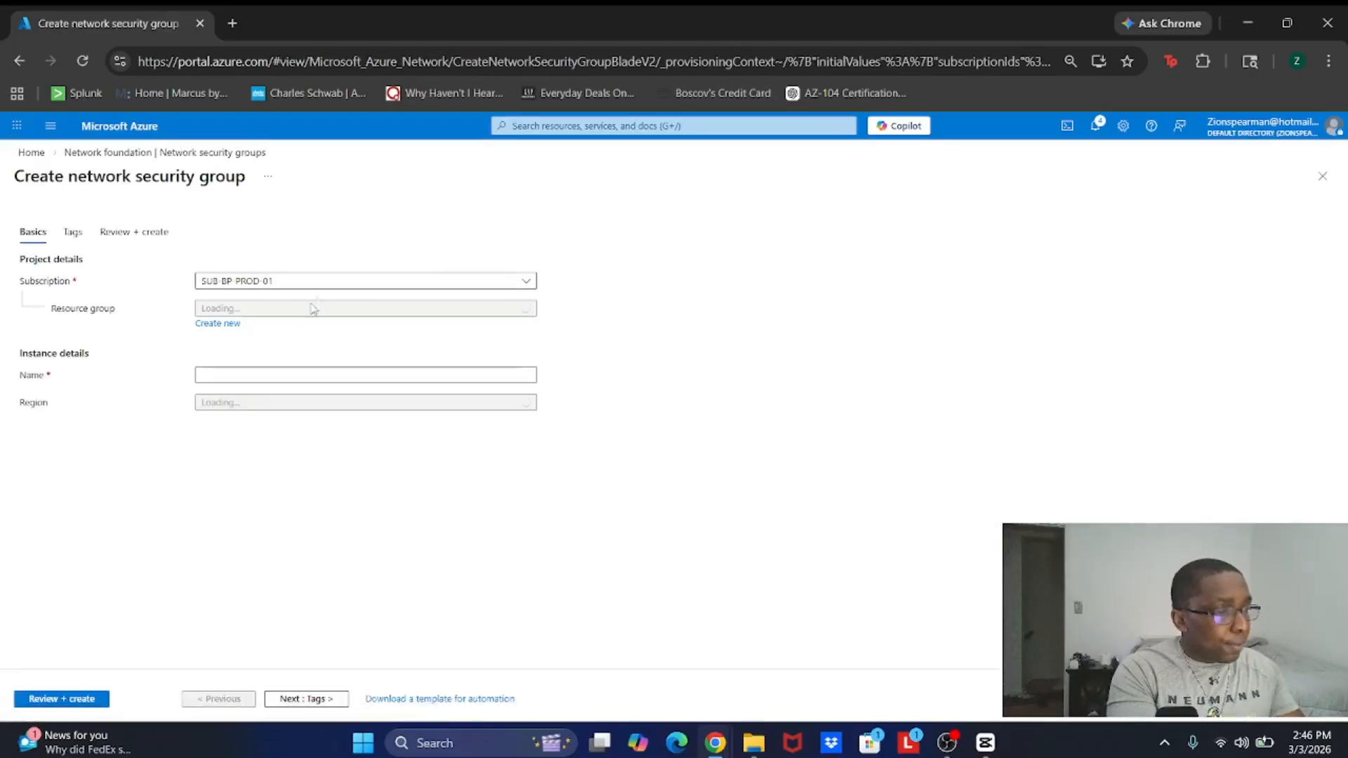
pyautogui.click(286, 312)
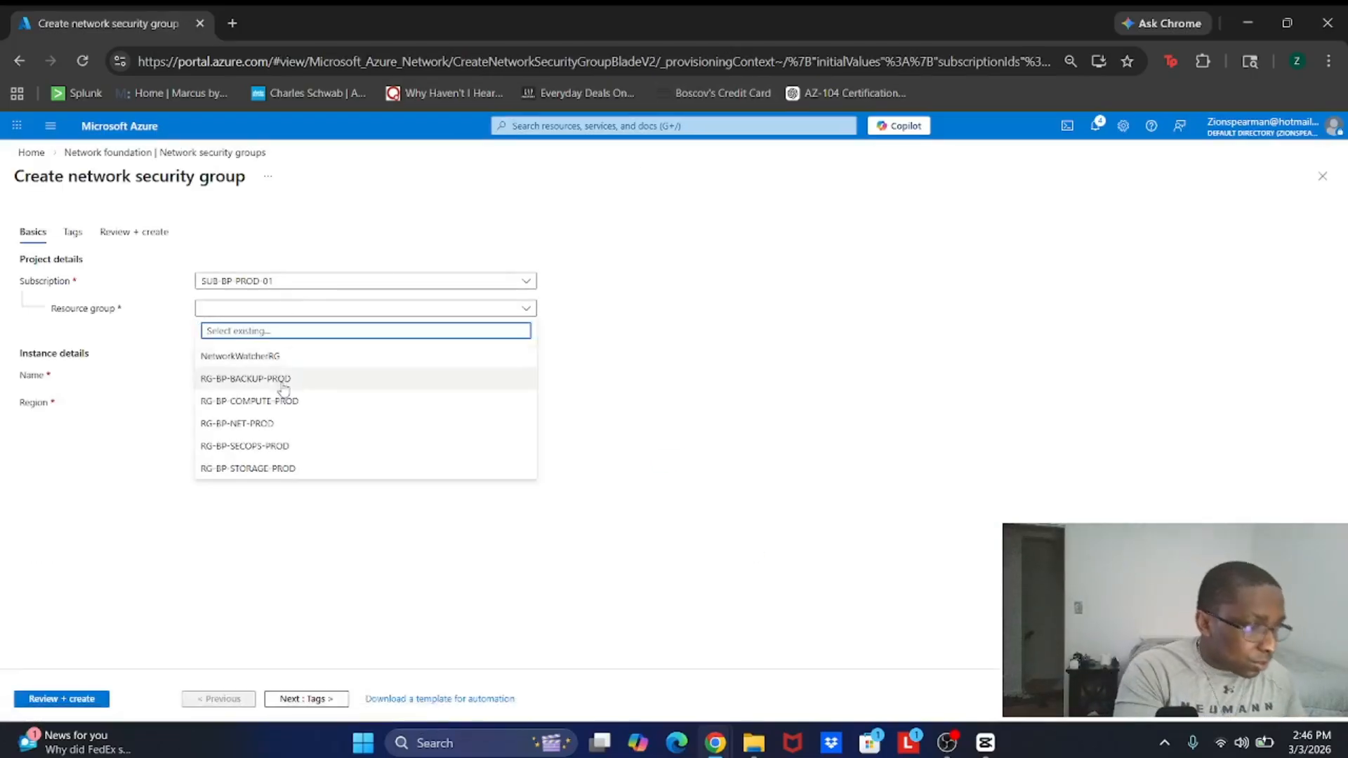
pyautogui.click(304, 426)
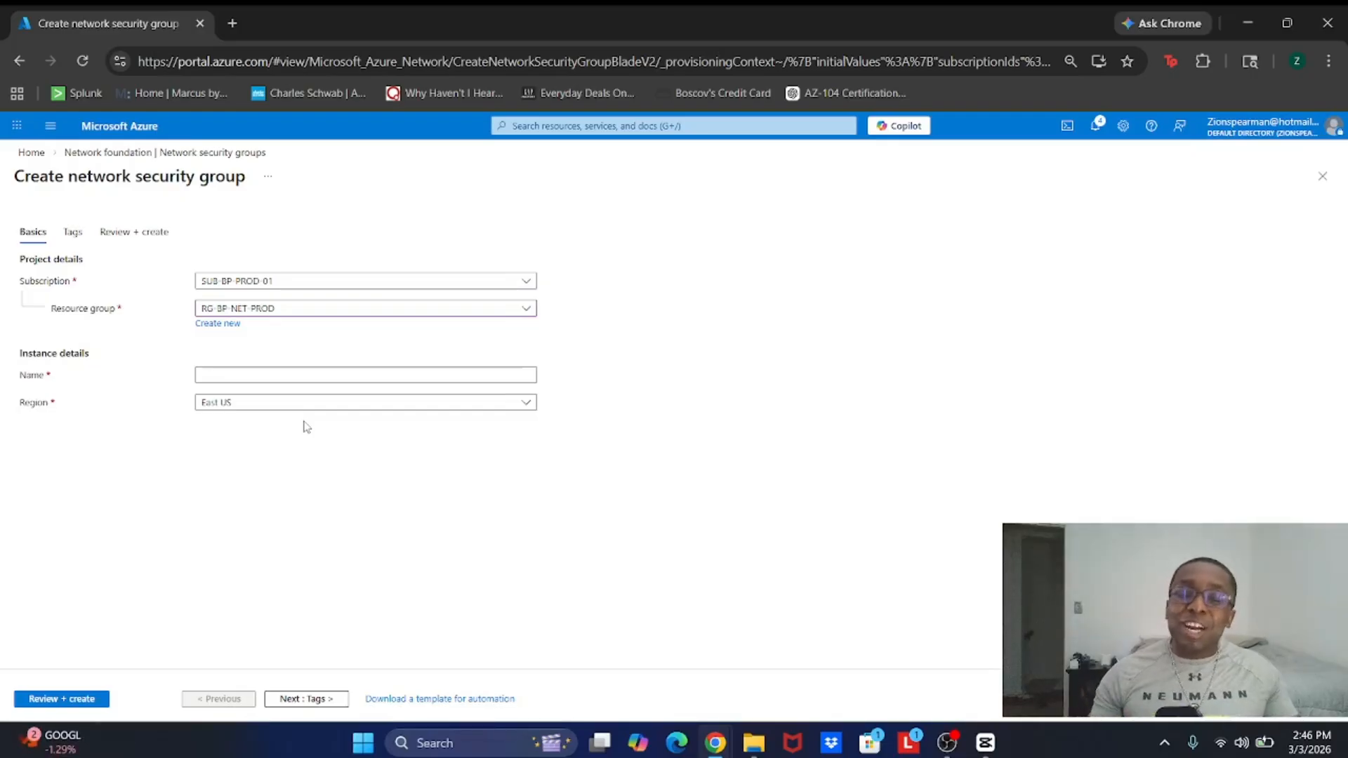
# Step: Name the network security group BP-NSG-MGMT-PROD-01, keep the default region, and validate and deploy it
pyautogui.click(300, 375)
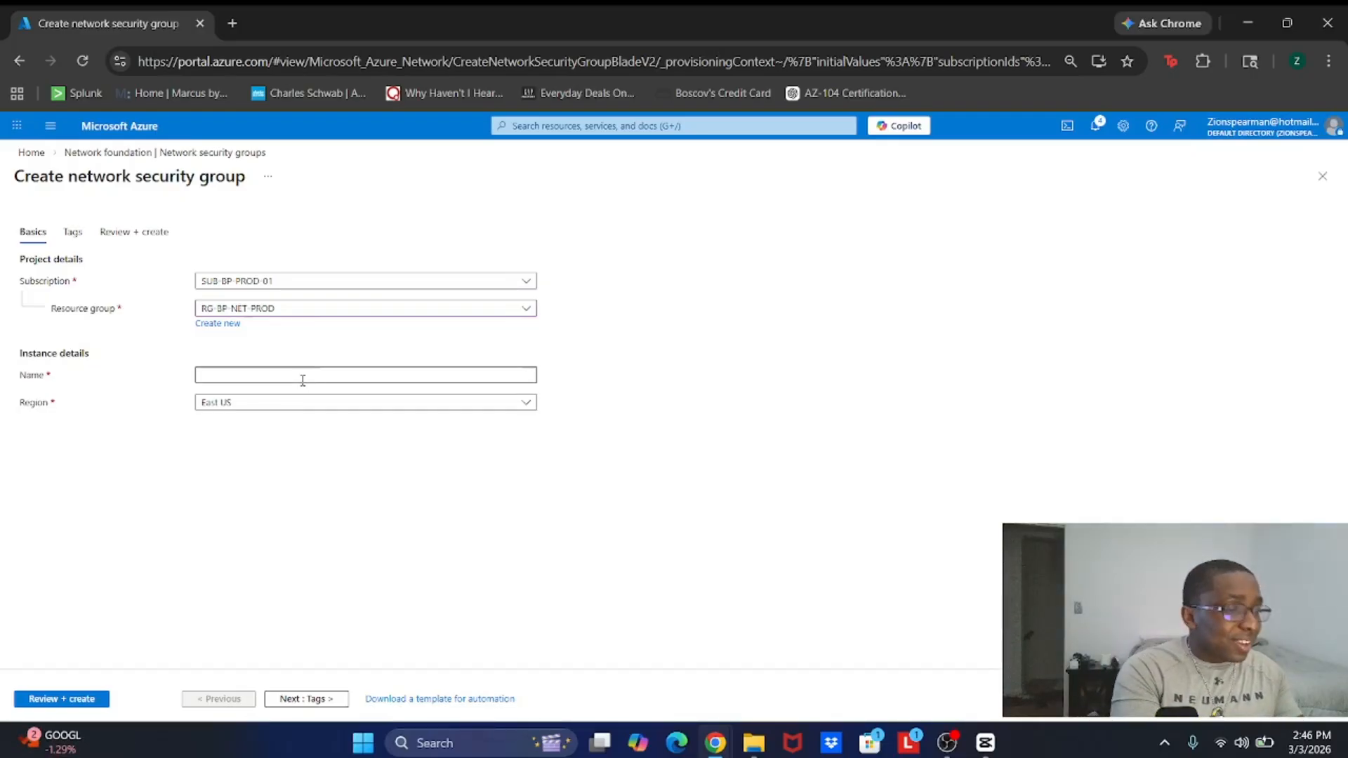
pyautogui.write('RP')
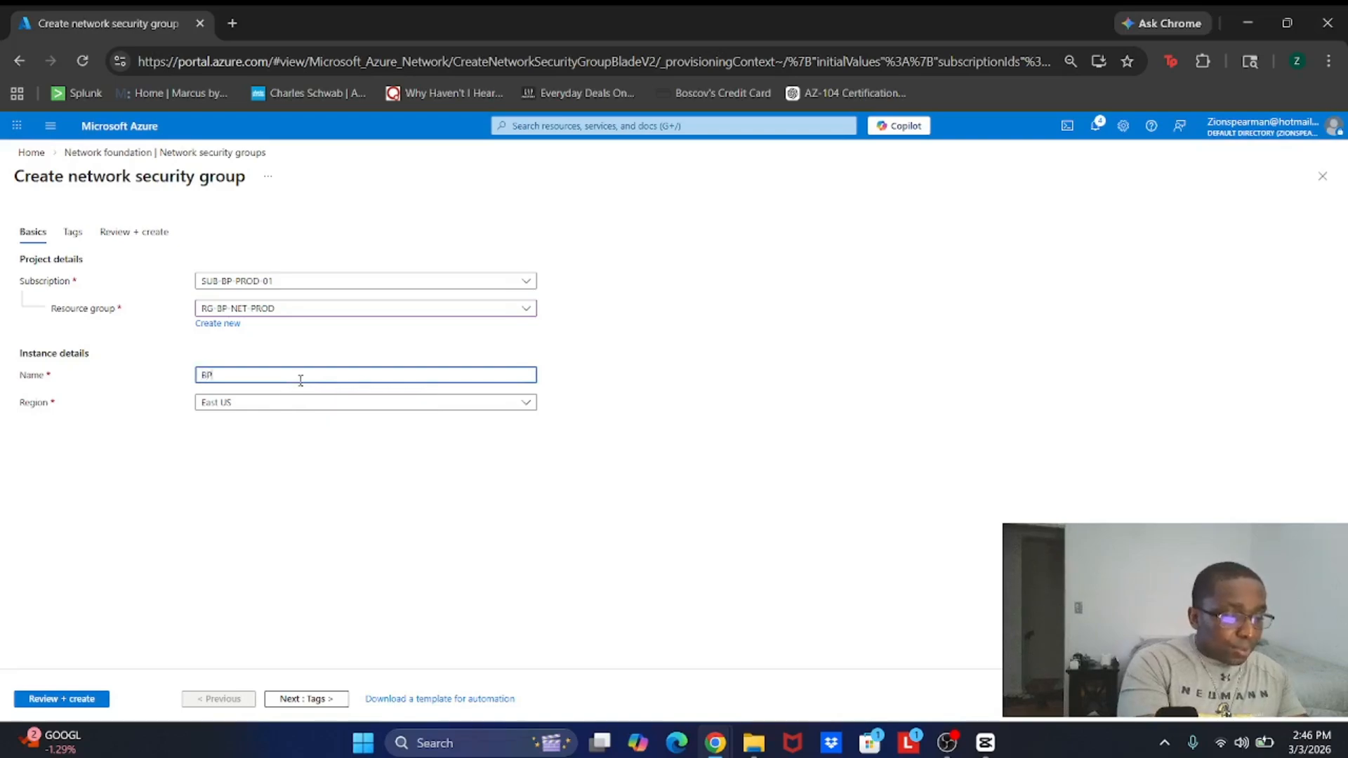
pyautogui.write('-NSG-MGMT')
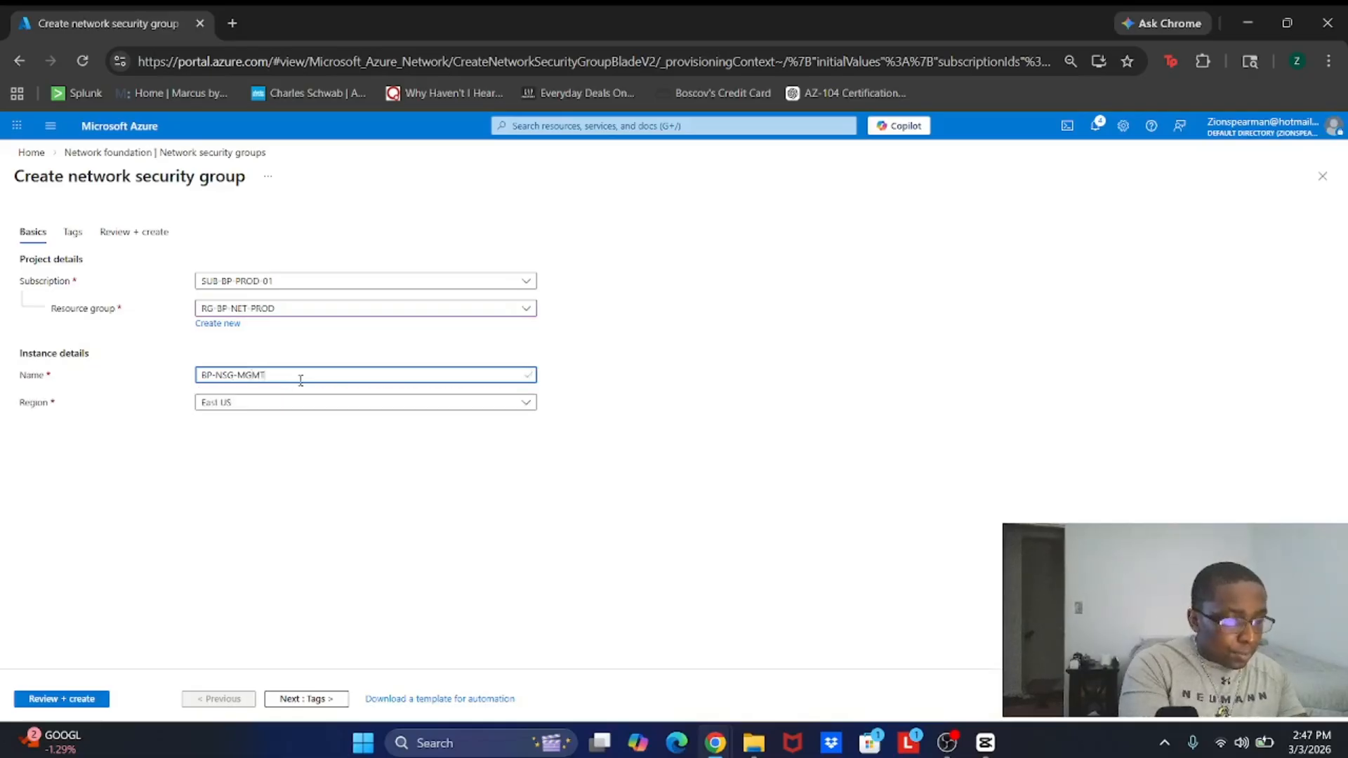
pyautogui.write('-PRO')
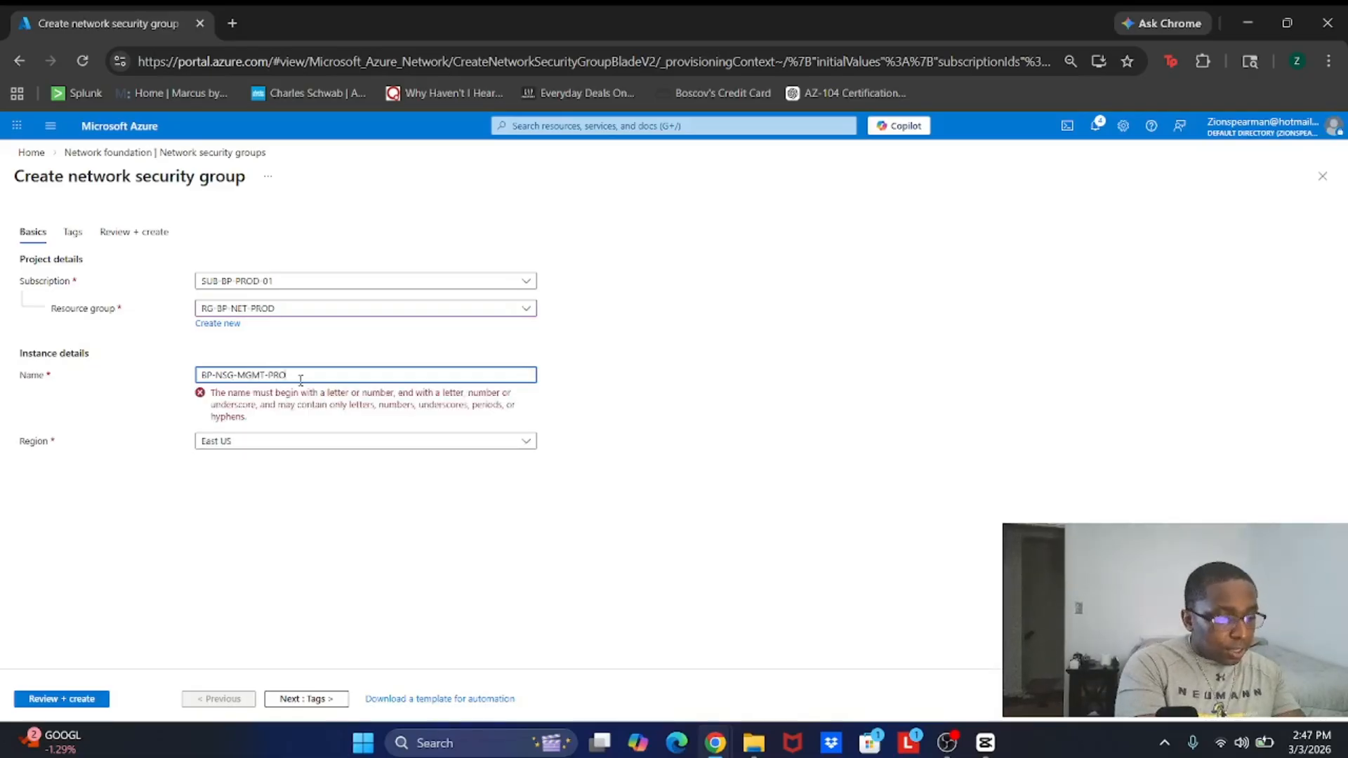
pyautogui.write('D-0')
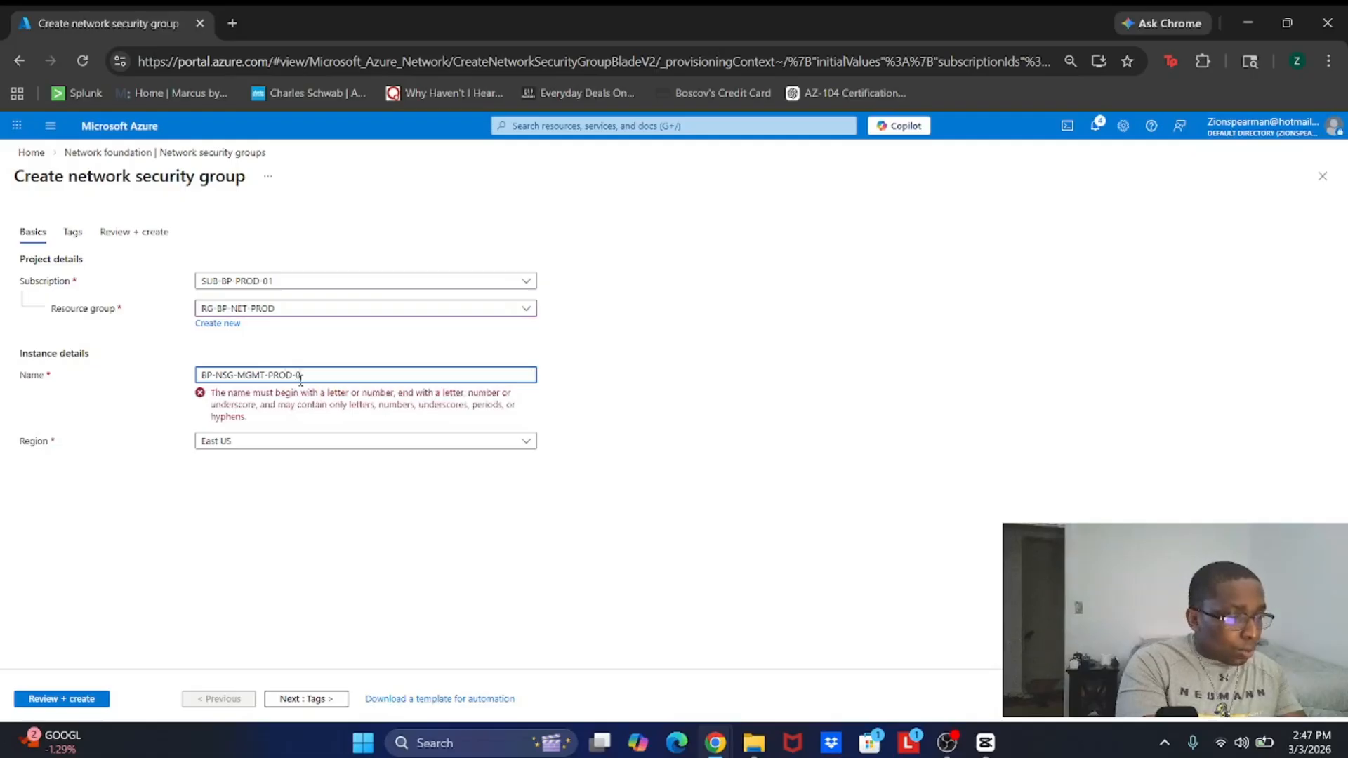
pyautogui.write('1')
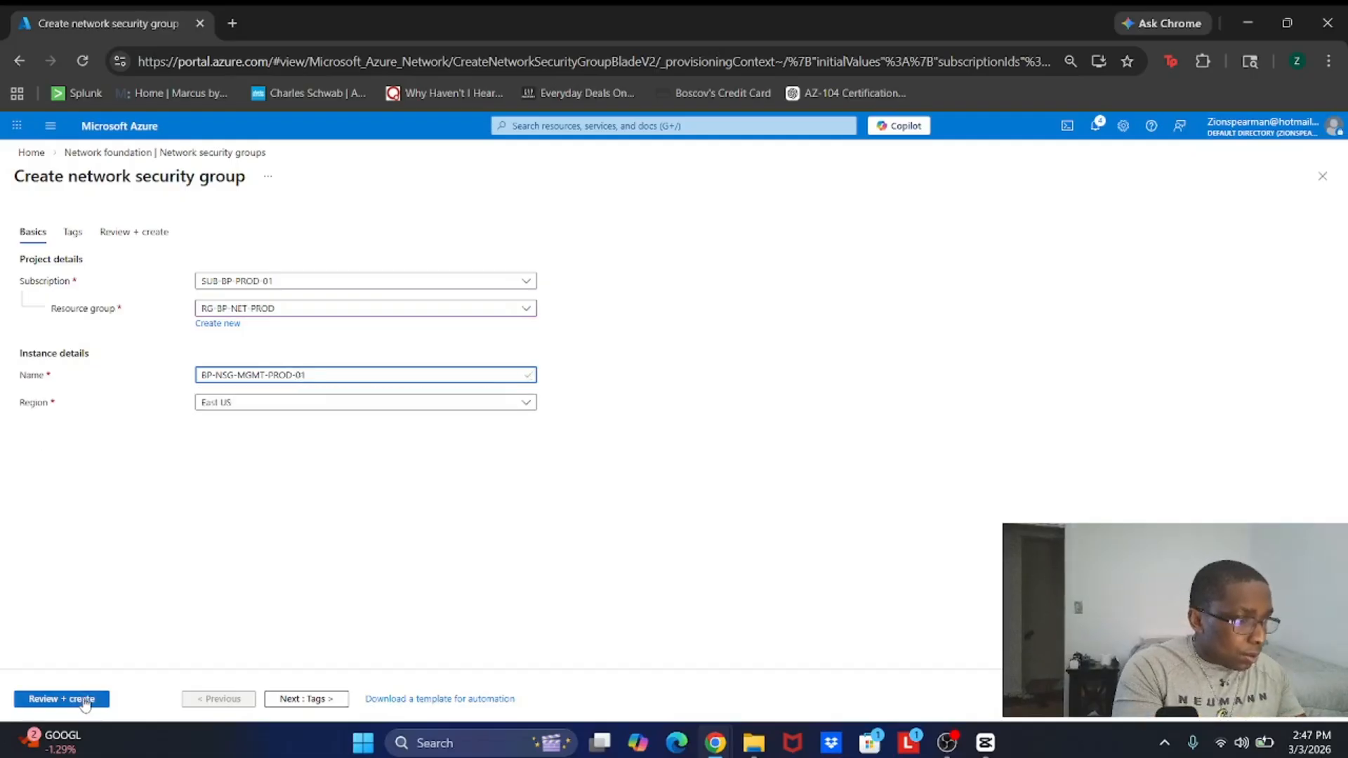
pyautogui.click(84, 699)
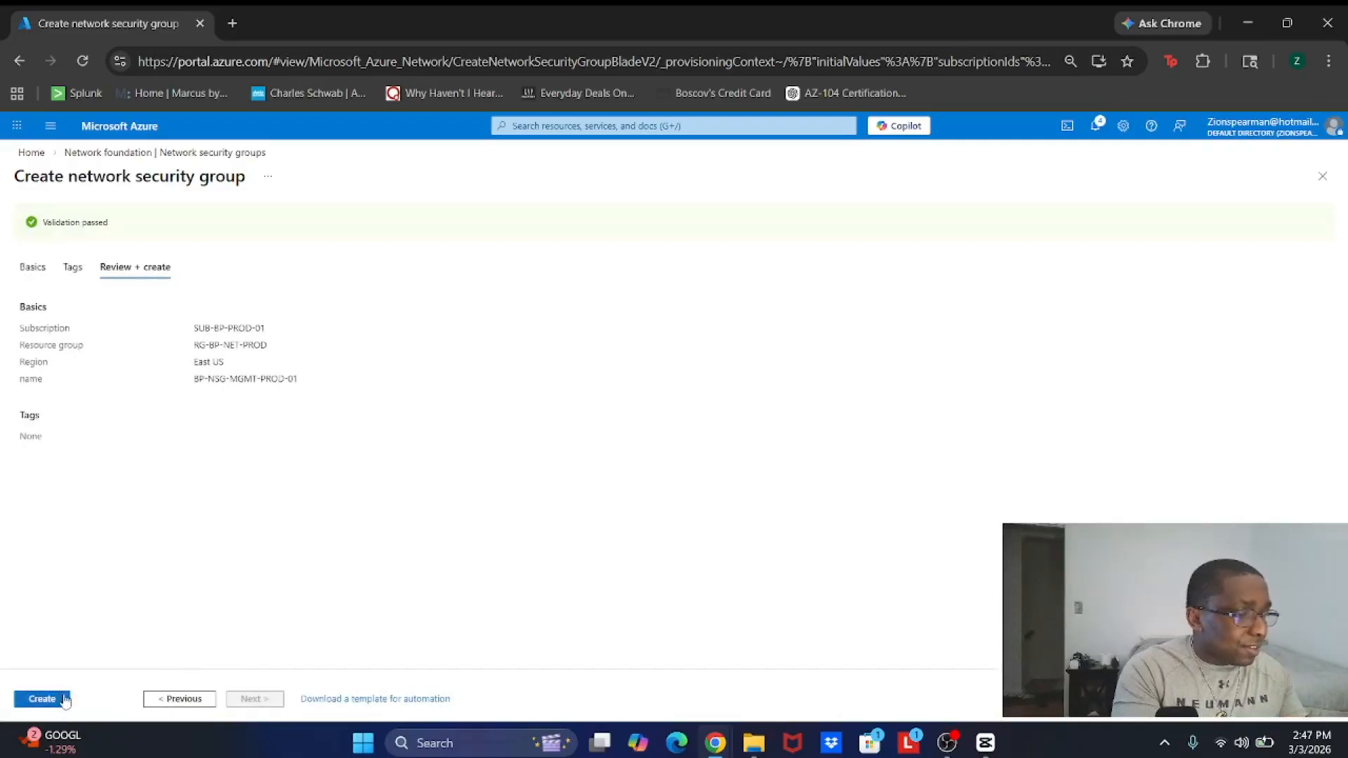
pyautogui.click(59, 701)
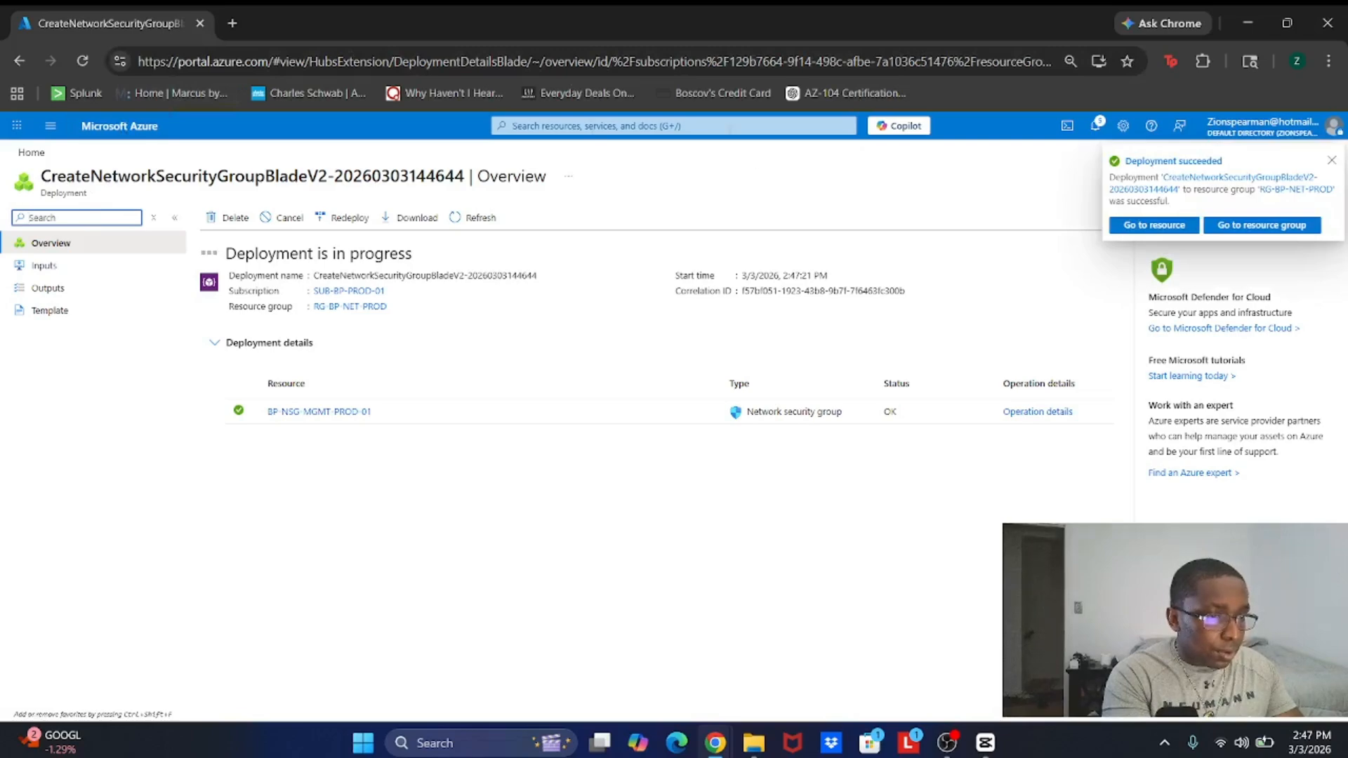
# Step: Start creating a second network security group, also in the resource group RG-BP-NET-PROD
pyautogui.click(733, 126)
pyautogui.click(521, 351)
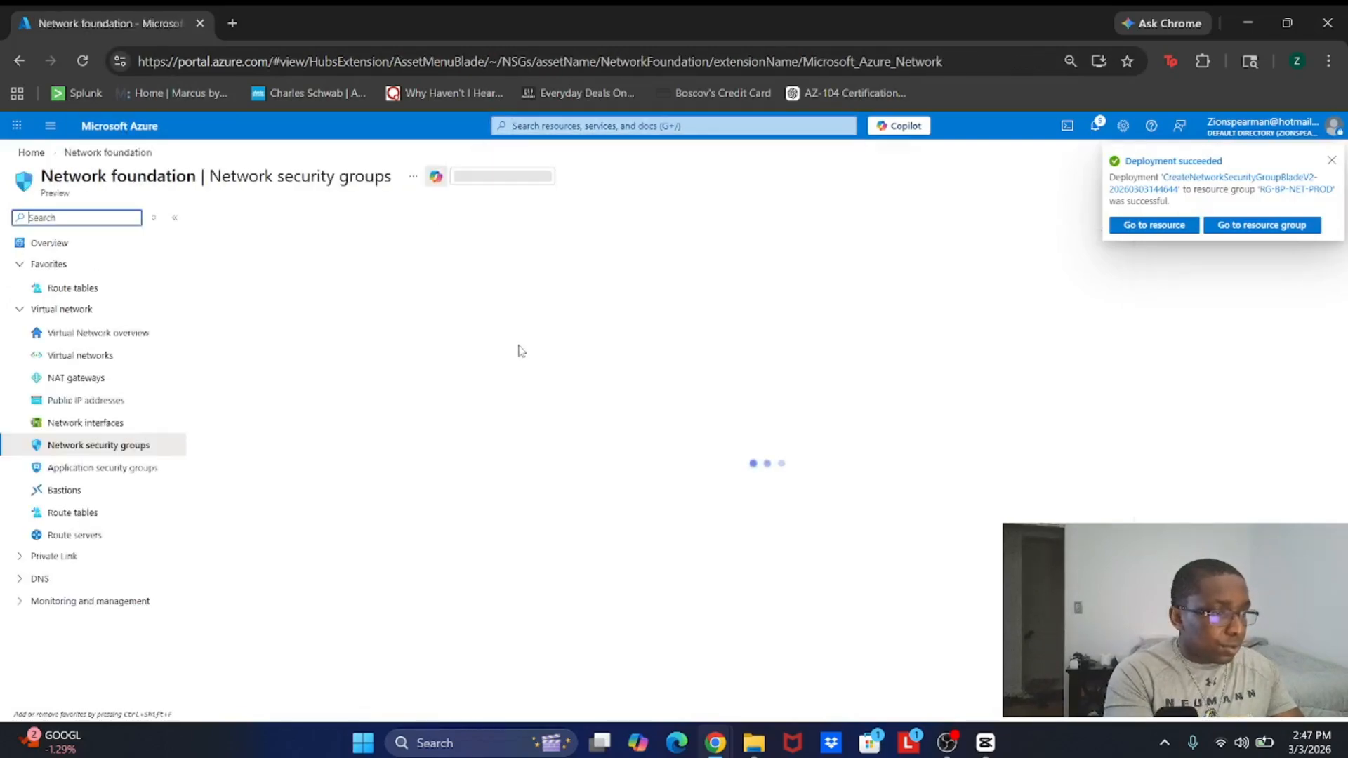
pyautogui.click(232, 226)
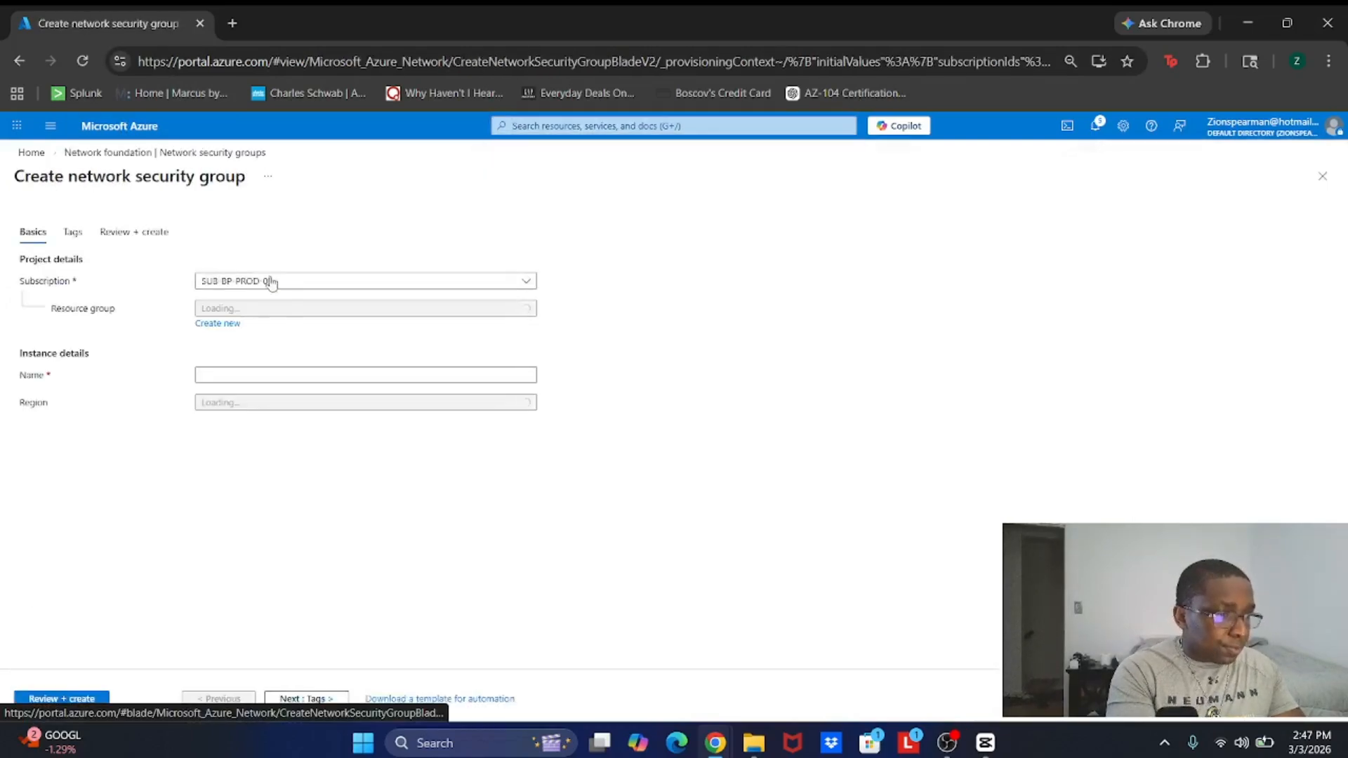
pyautogui.click(251, 314)
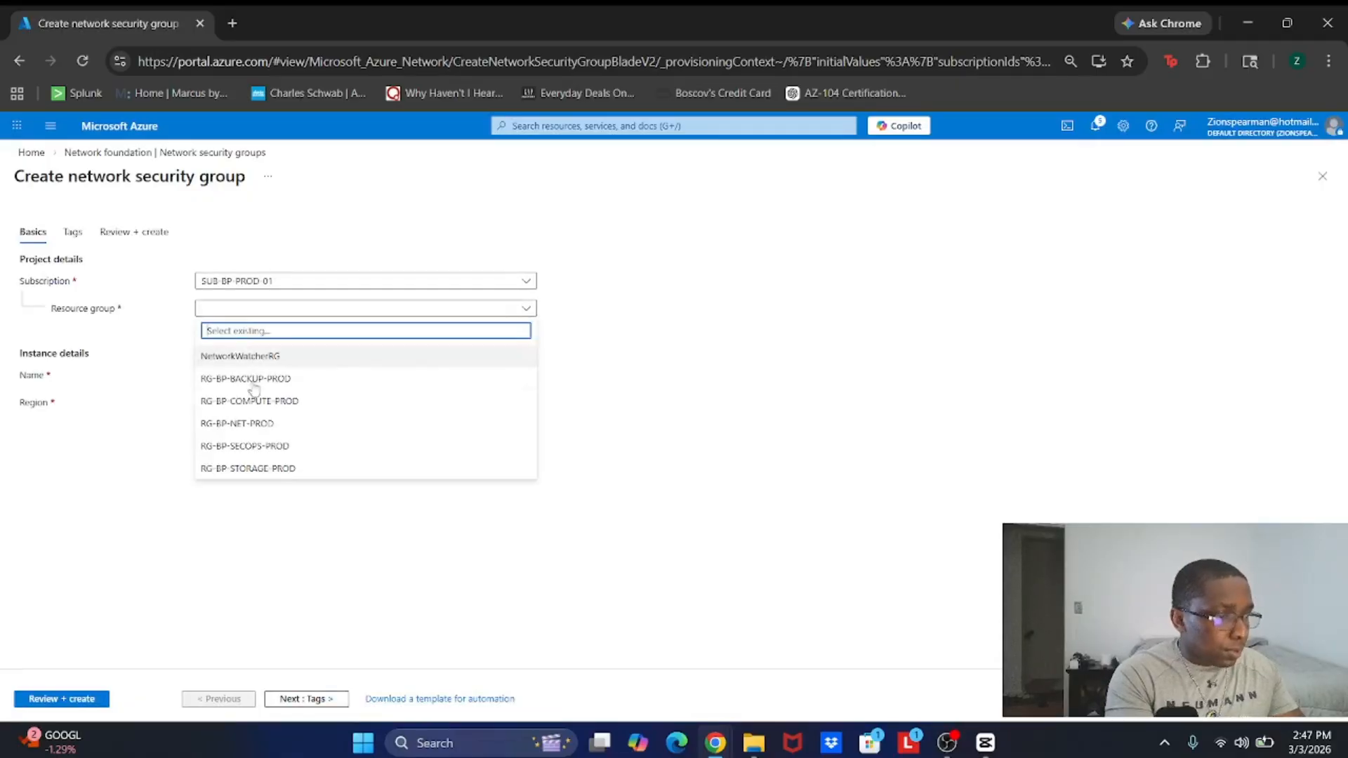
pyautogui.click(254, 422)
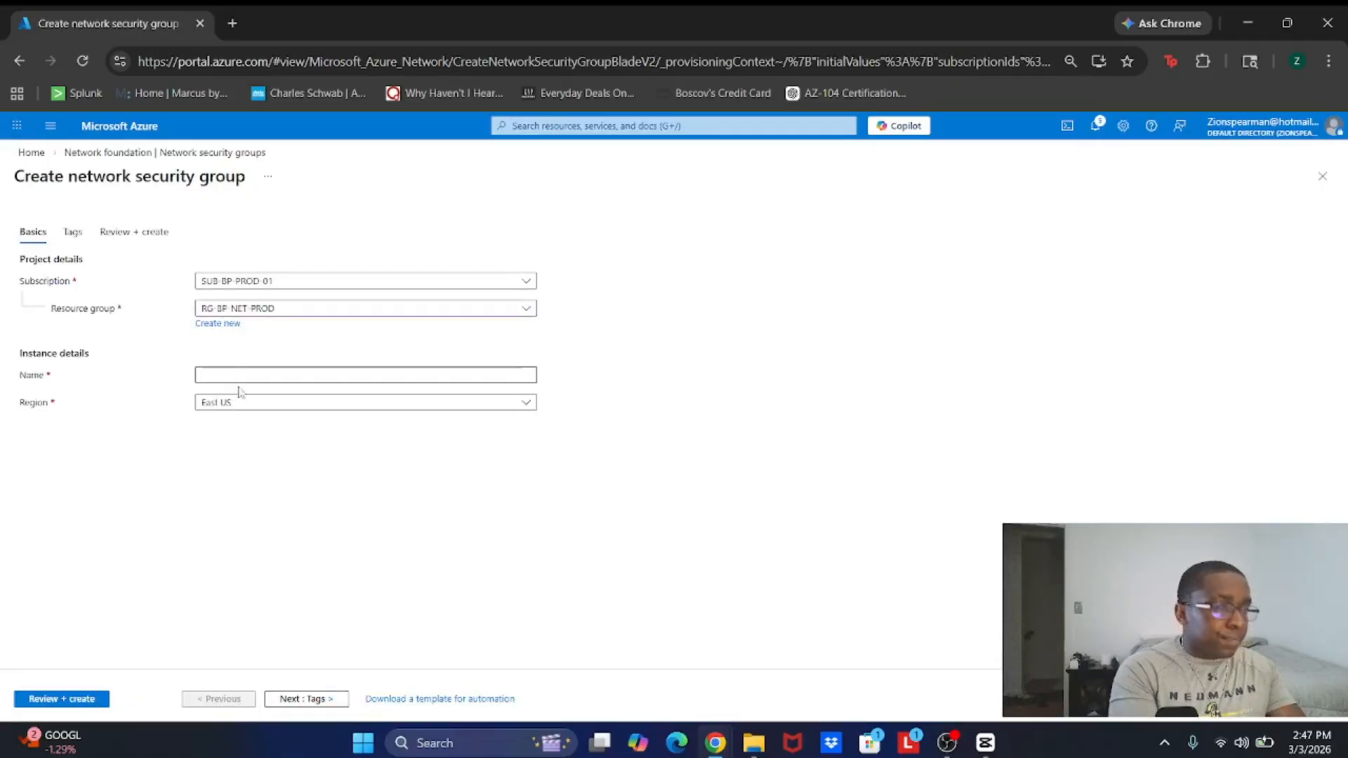
# Step: Name the second network security group BP-NSG-SERVERS-PROD-01, keep the default region, and validate and deploy it
pyautogui.click(240, 375)
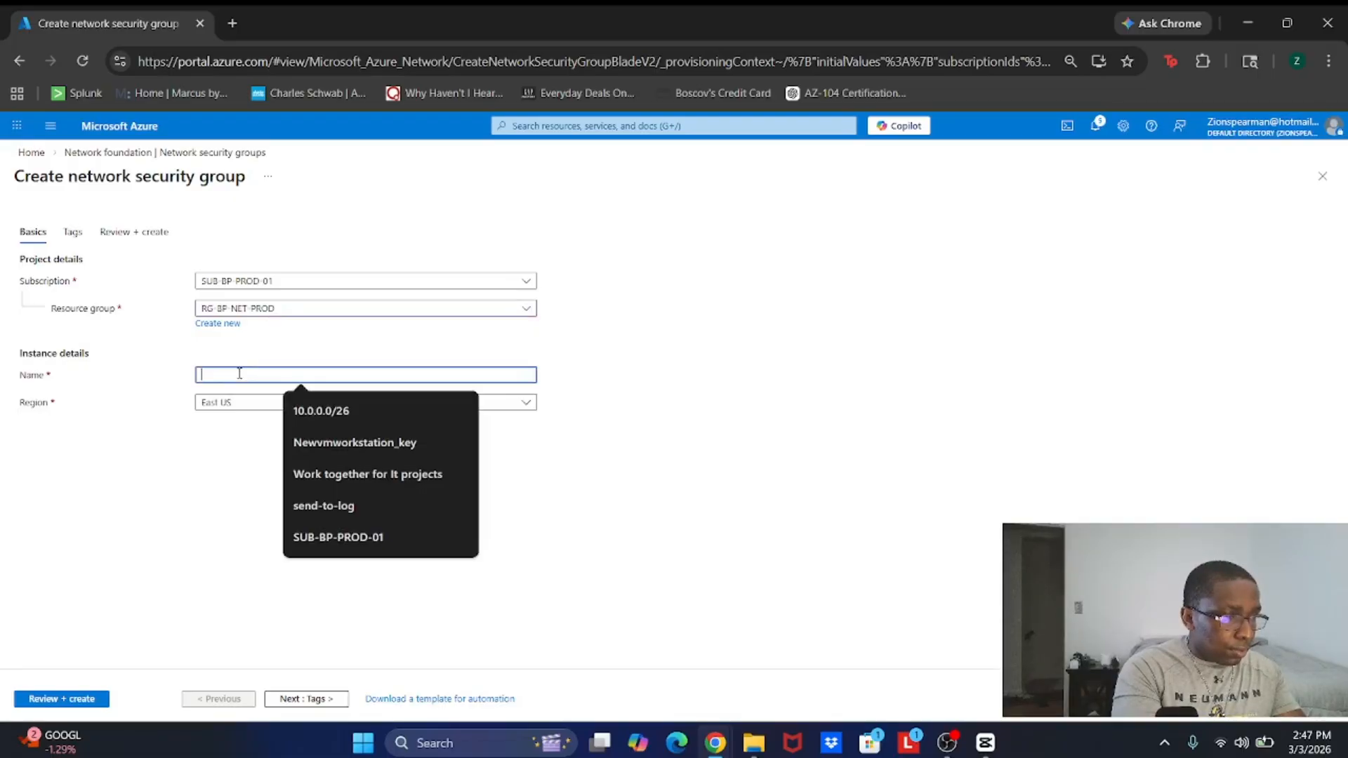
pyautogui.write('R')
pyautogui.write('P_')
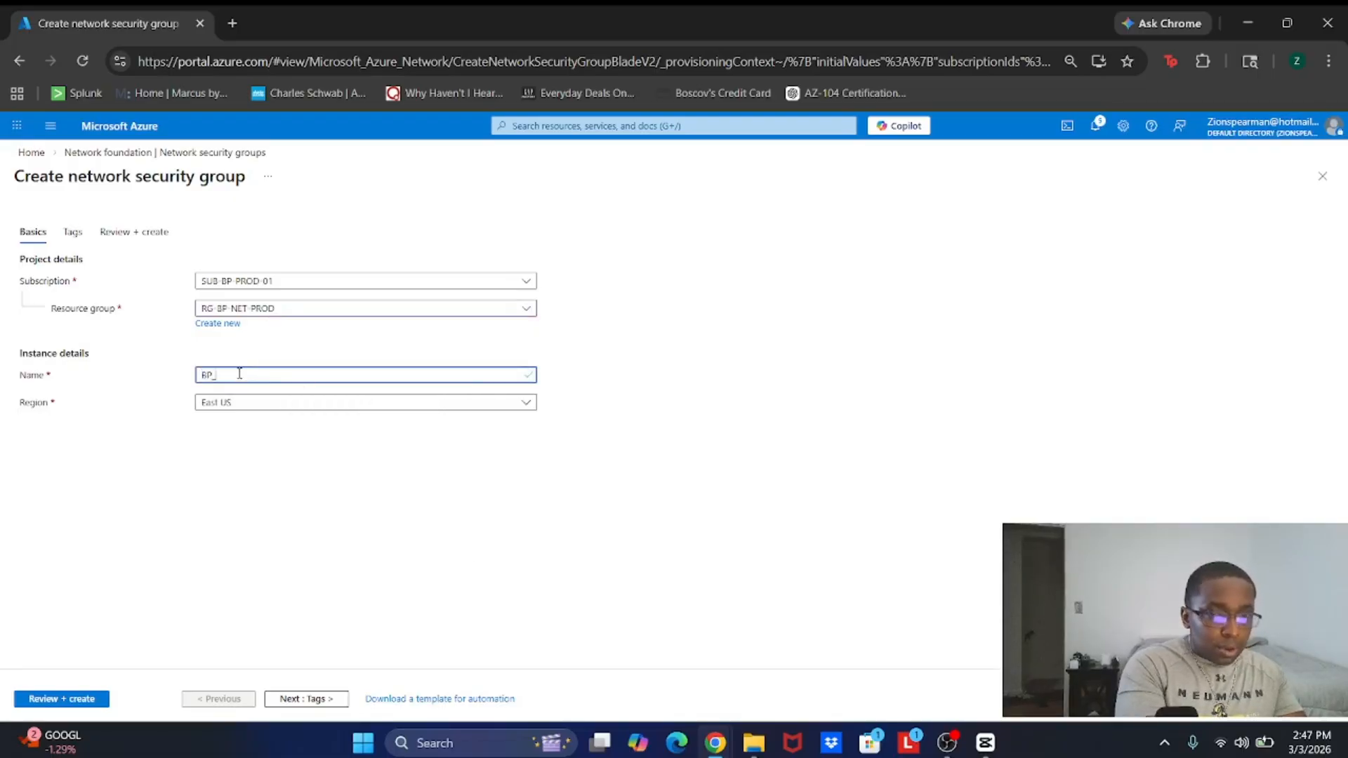
pyautogui.write('NSG')
pyautogui.press('BackSpace')
pyautogui.press('BackSpace')
pyautogui.press('BackSpace')
pyautogui.press('BackSpace')
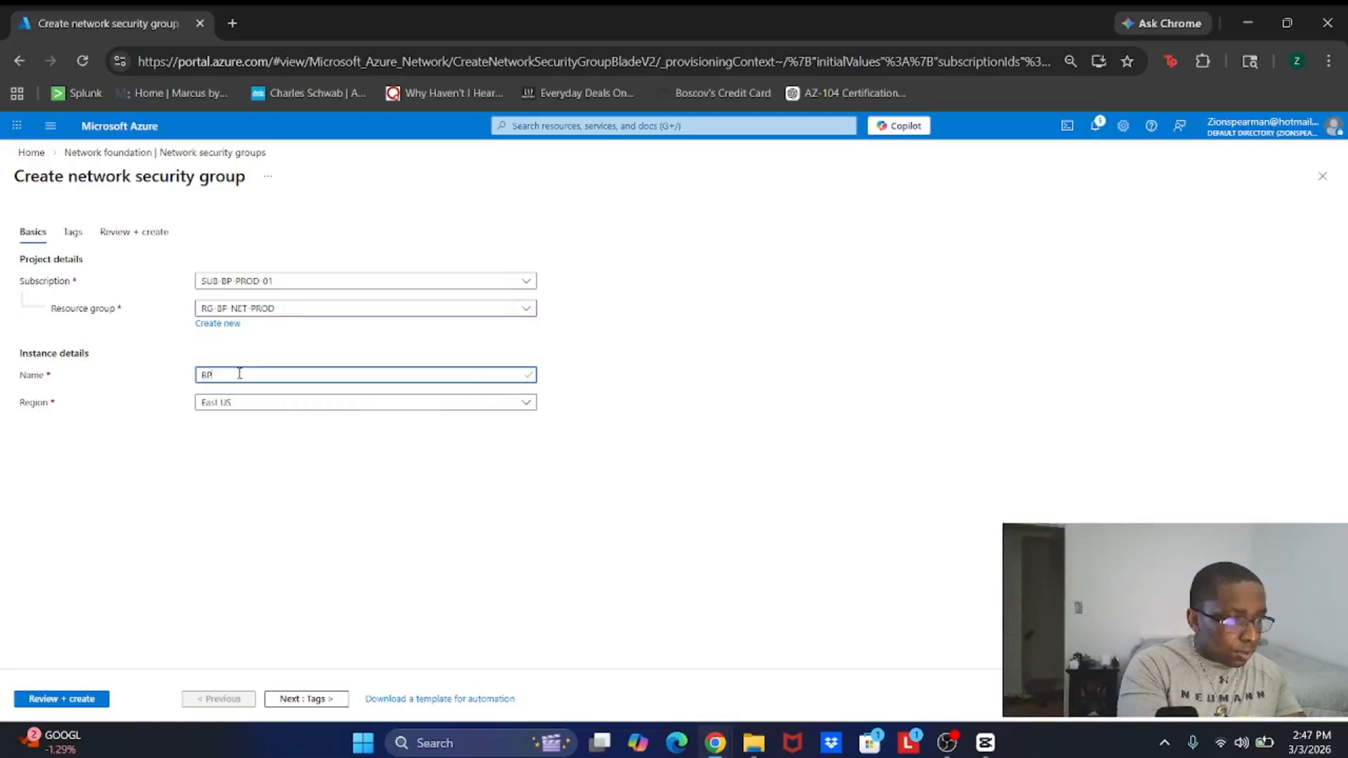
pyautogui.write('-NSG')
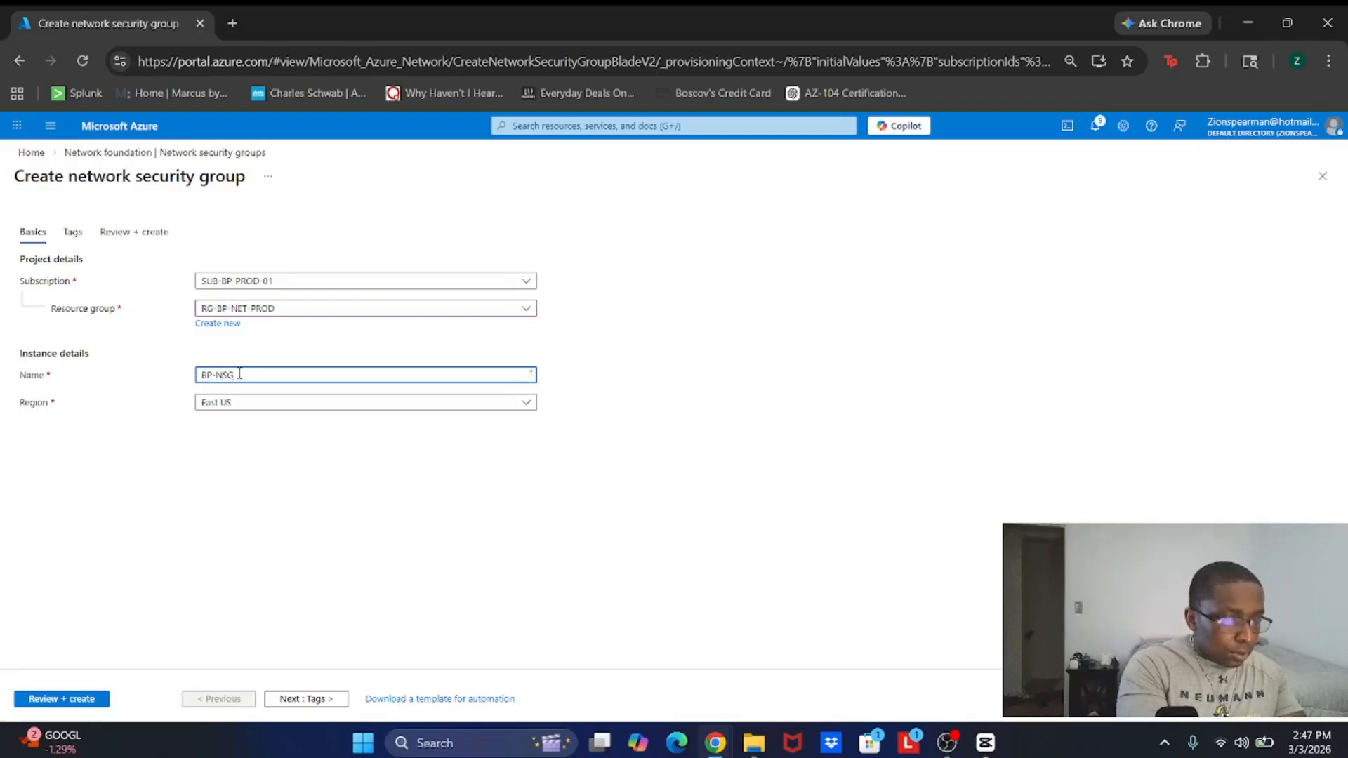
pyautogui.write('-')
pyautogui.write('3')
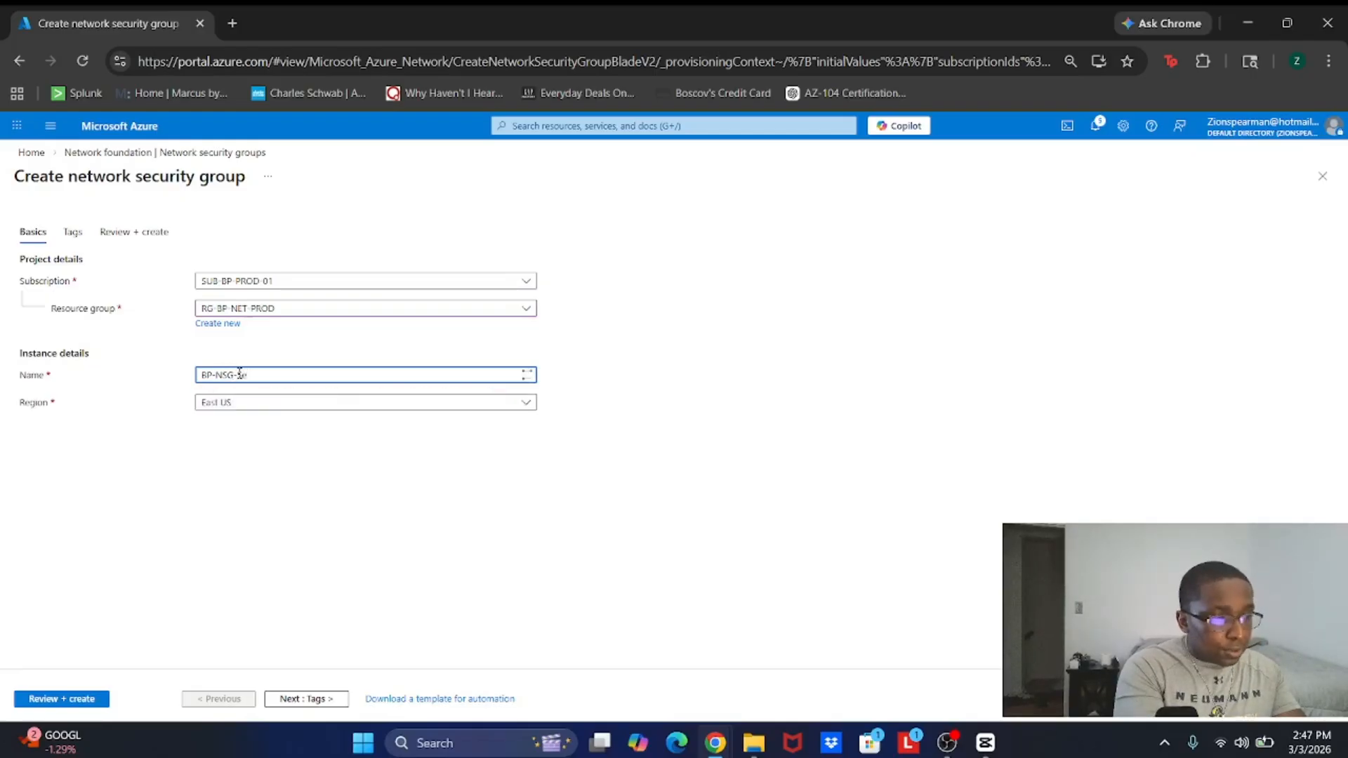
pyautogui.write('FR')
pyautogui.write('VER')
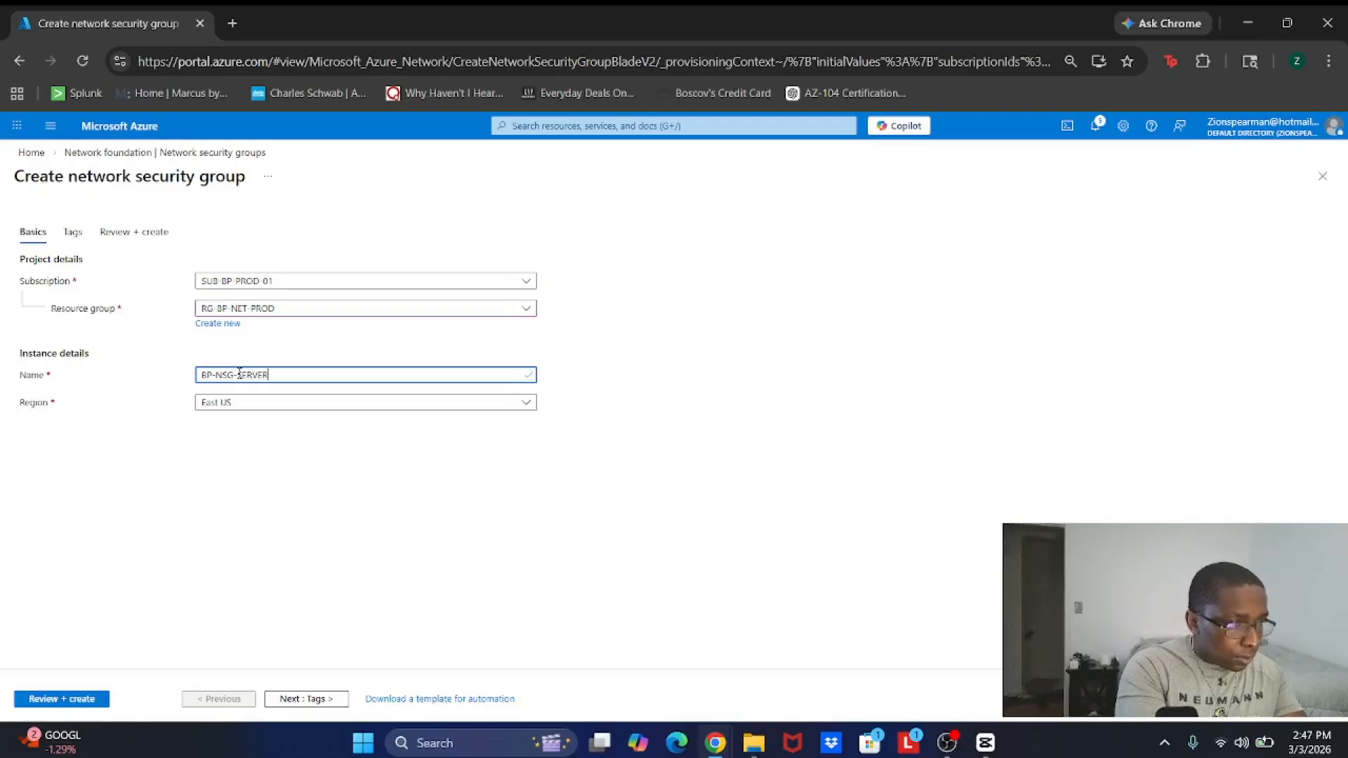
pyautogui.write('S-')
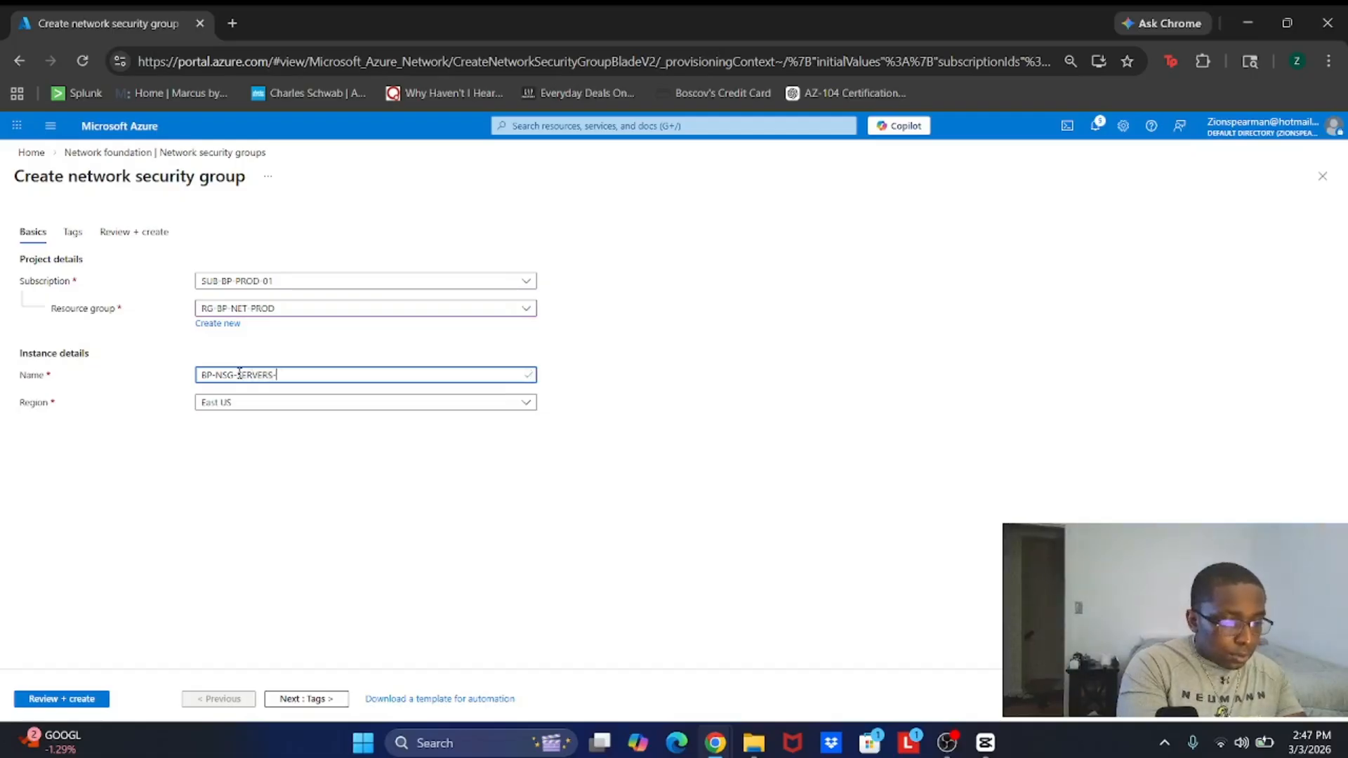
pyautogui.write('PROD-01')
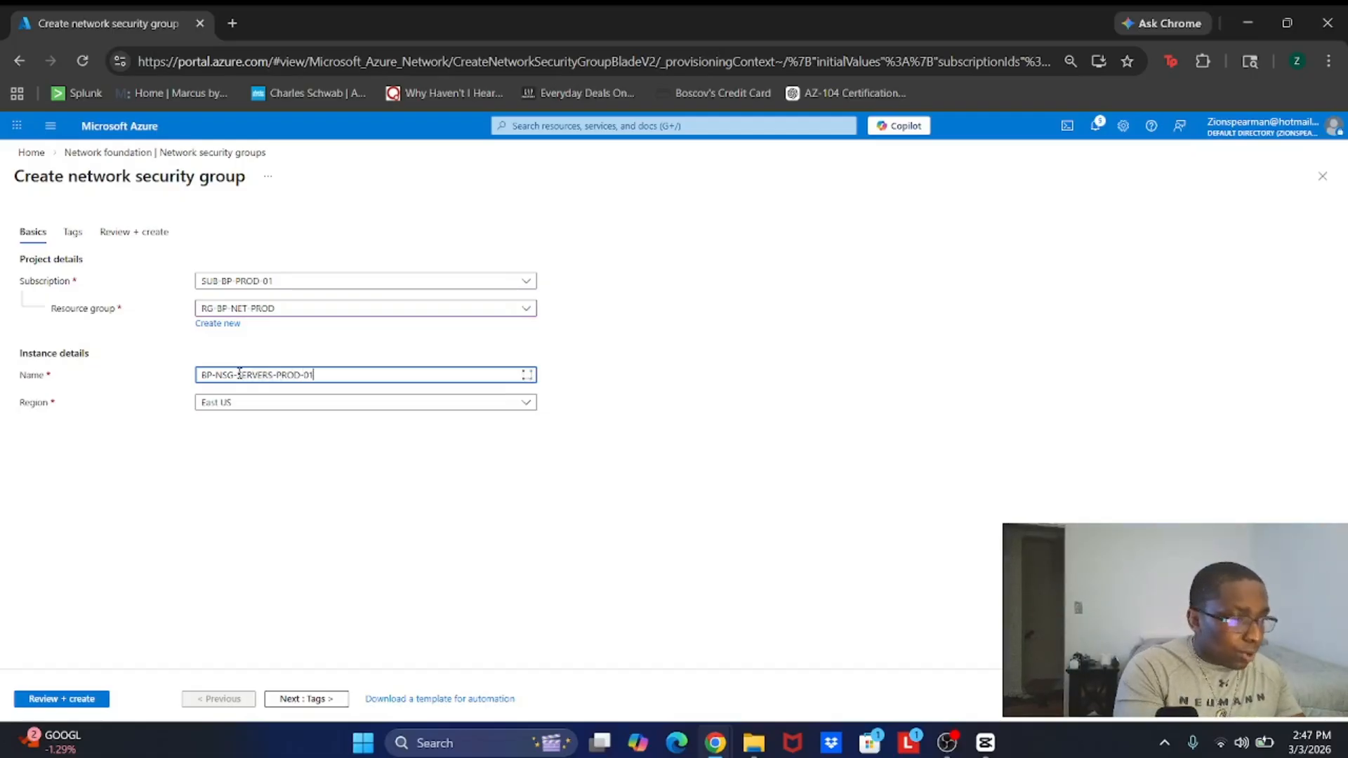
pyautogui.click(92, 700)
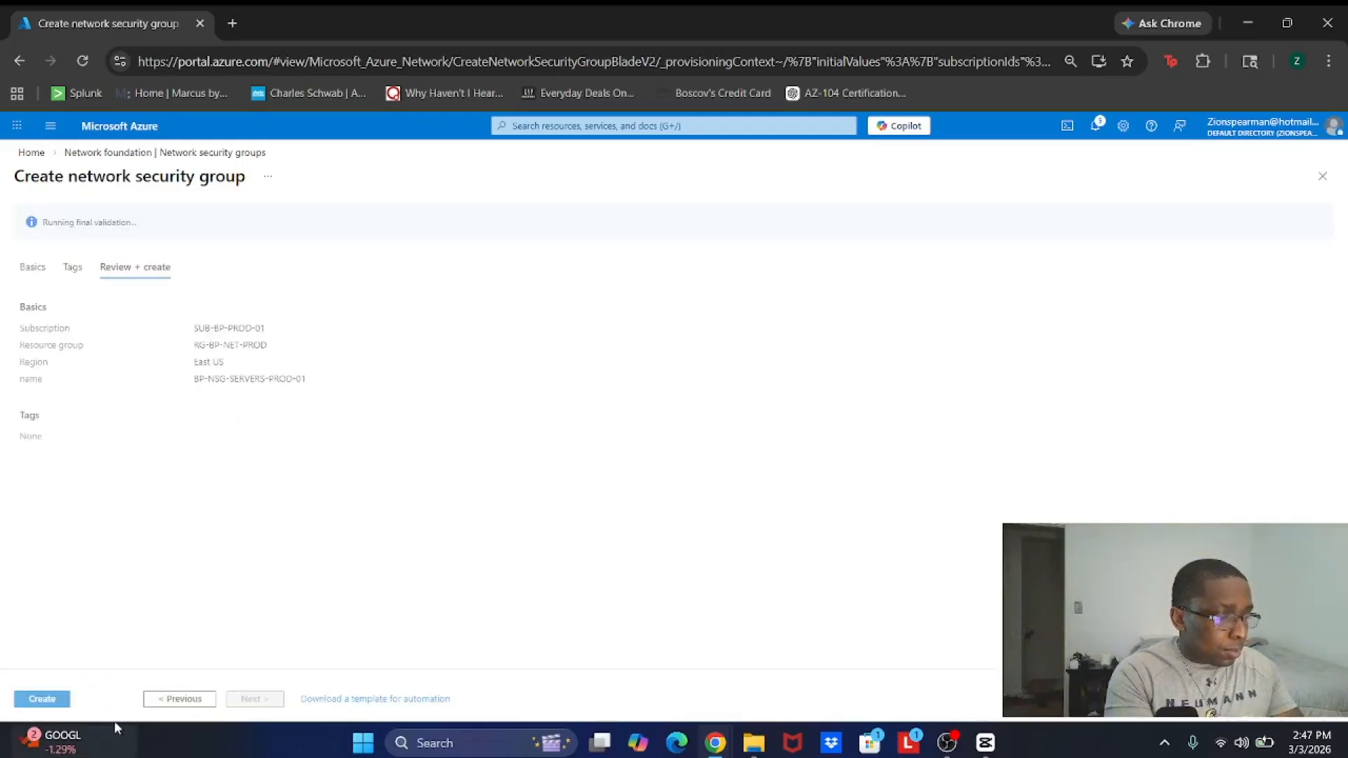
pyautogui.click(40, 699)
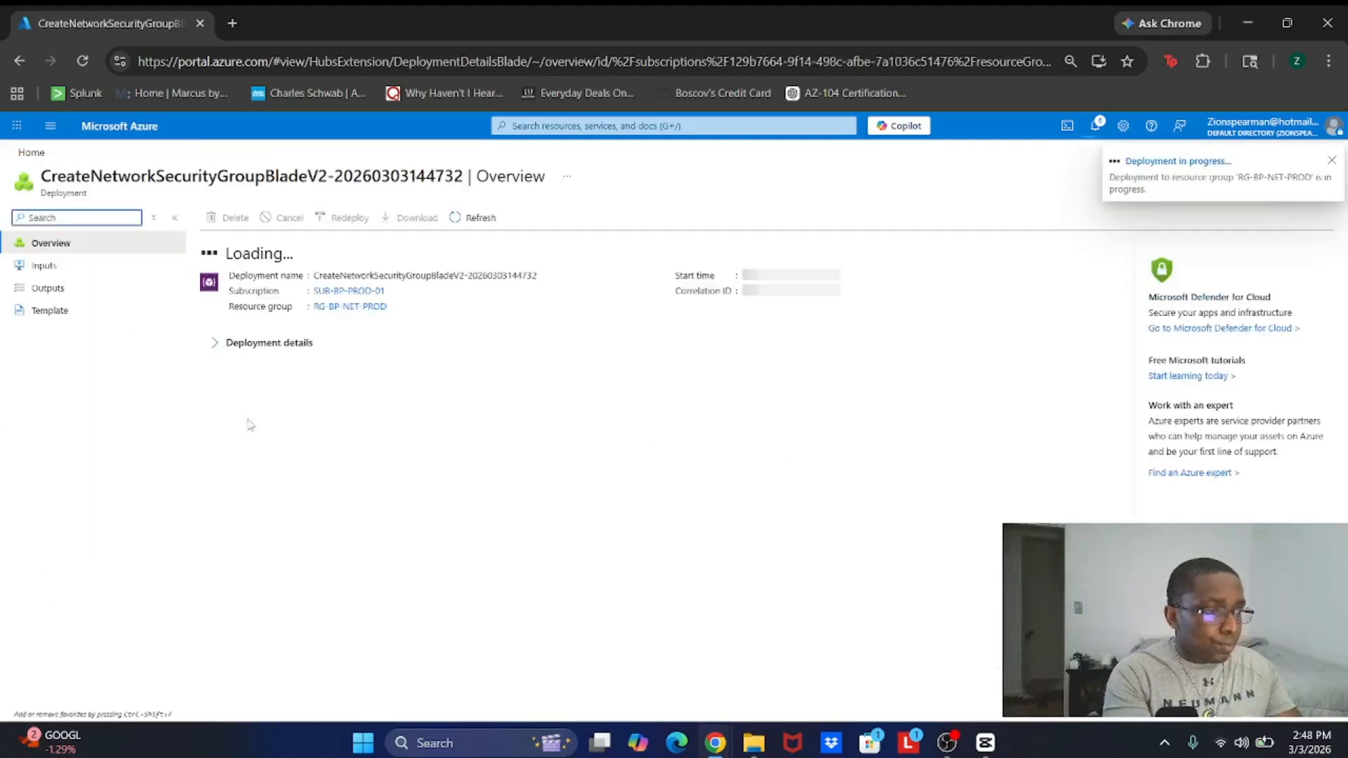
# Step: Open the list of network security groups and refresh it to check for the newly deployed servers group
pyautogui.click(615, 127)
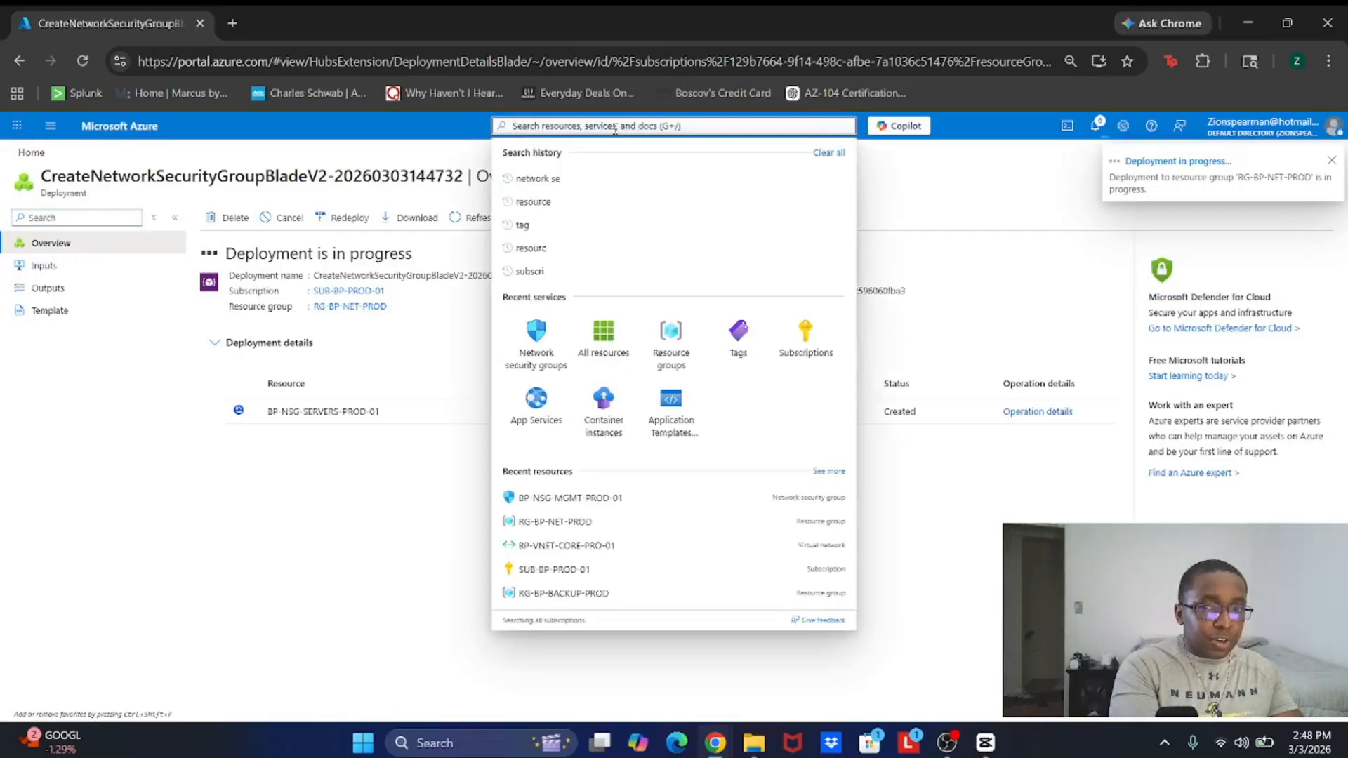
pyautogui.click(540, 337)
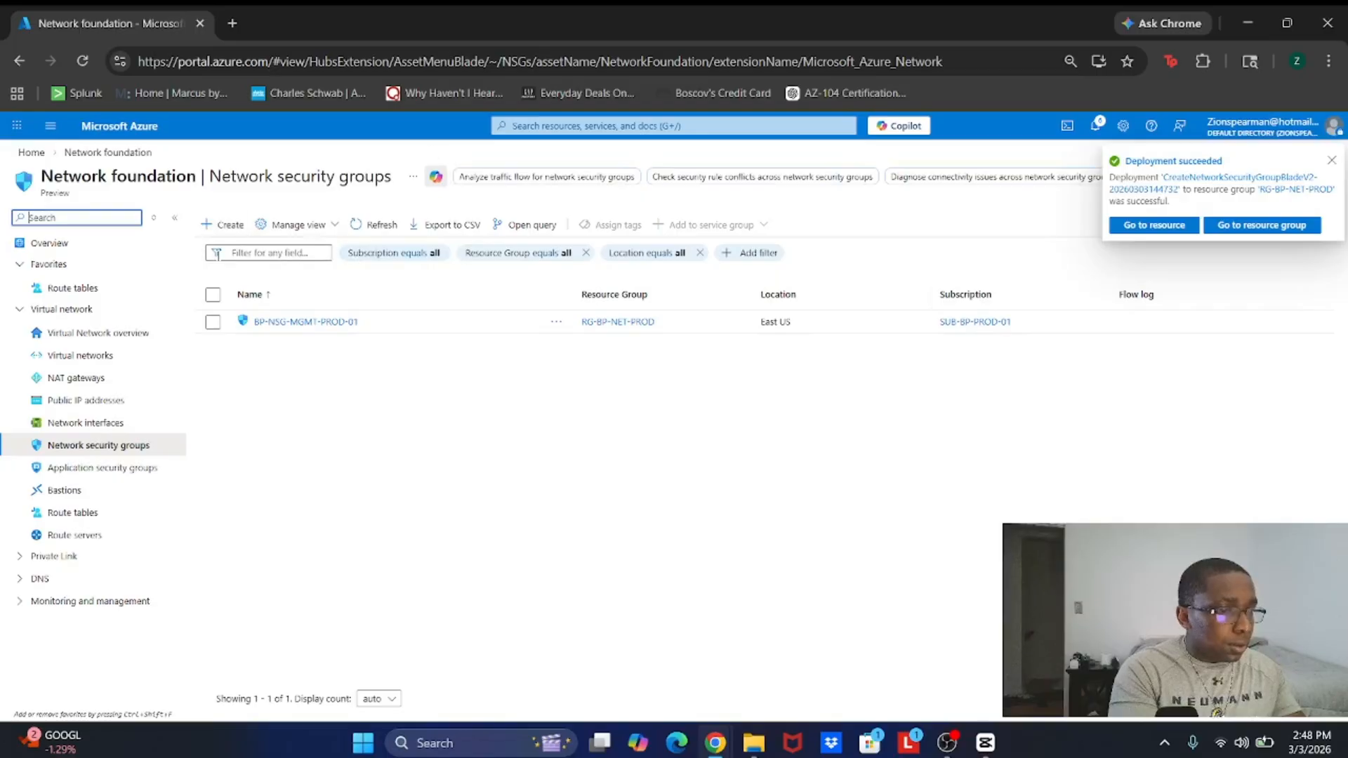
pyautogui.click(377, 225)
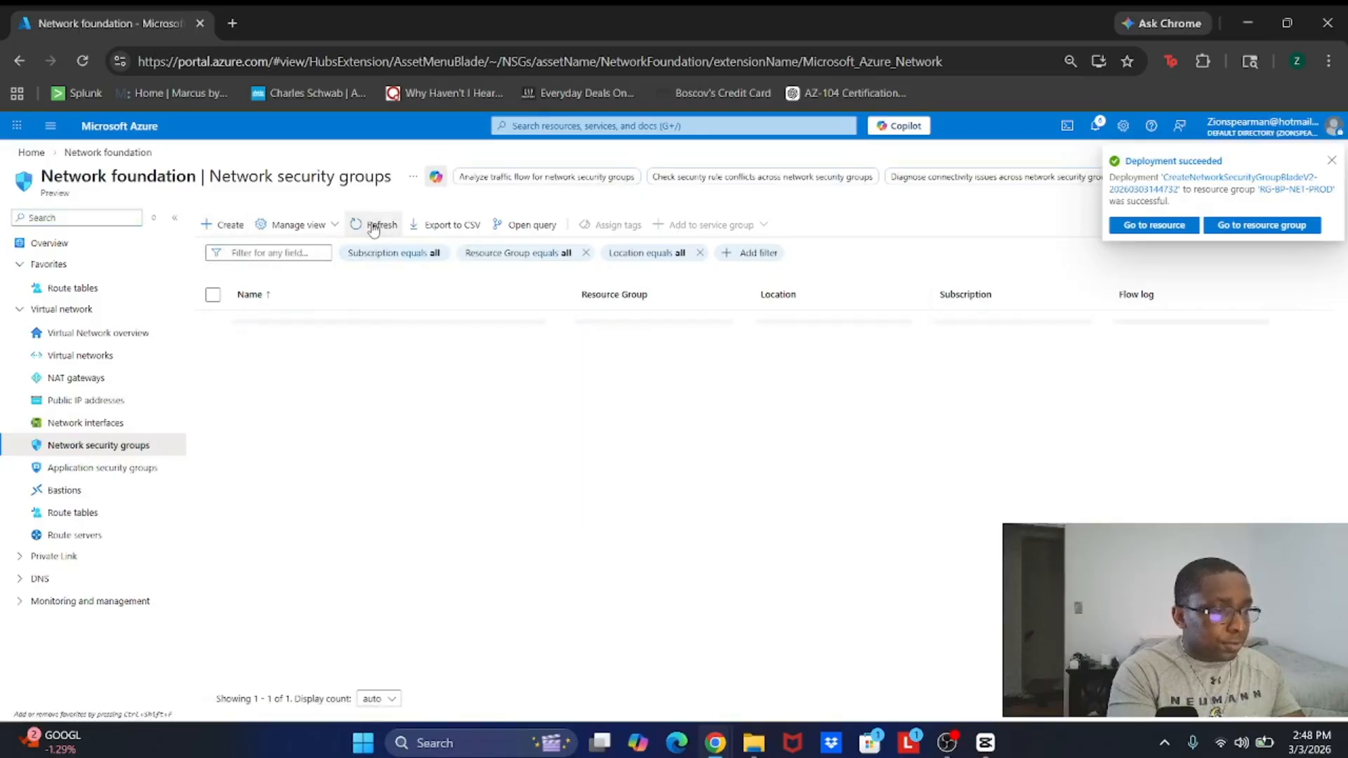
pyautogui.click(377, 226)
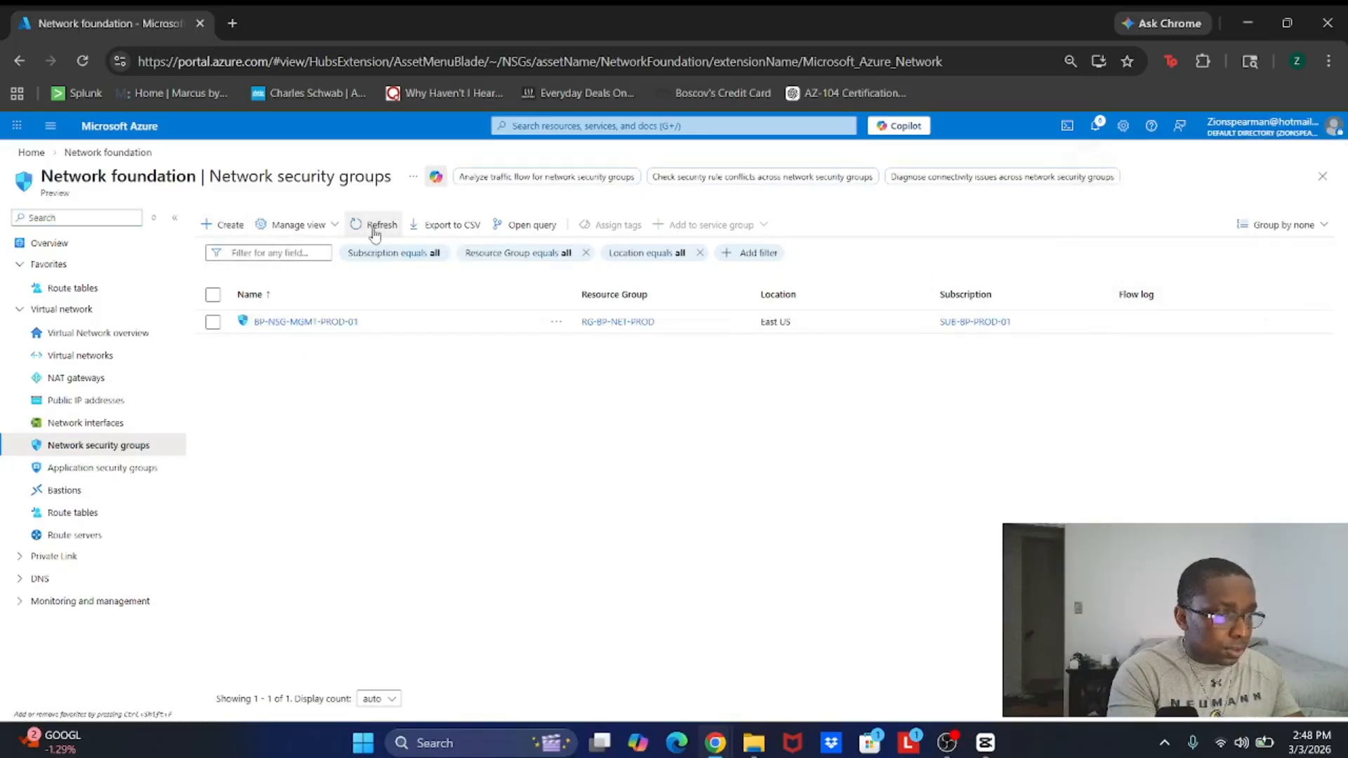
# Step: Reload the network security groups list from the home page and start creating a third group in resource group RG-BP-NET-PROD
pyautogui.click(119, 126)
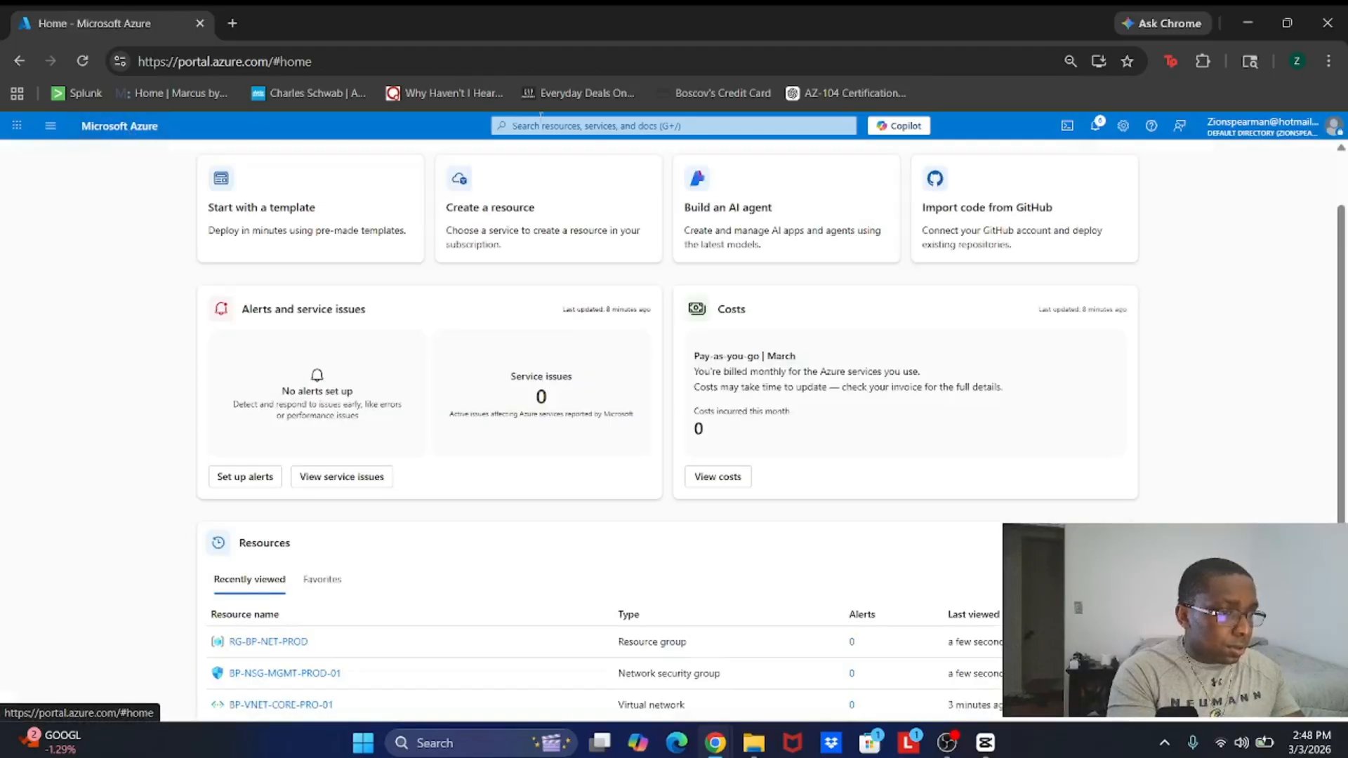
pyautogui.click(589, 127)
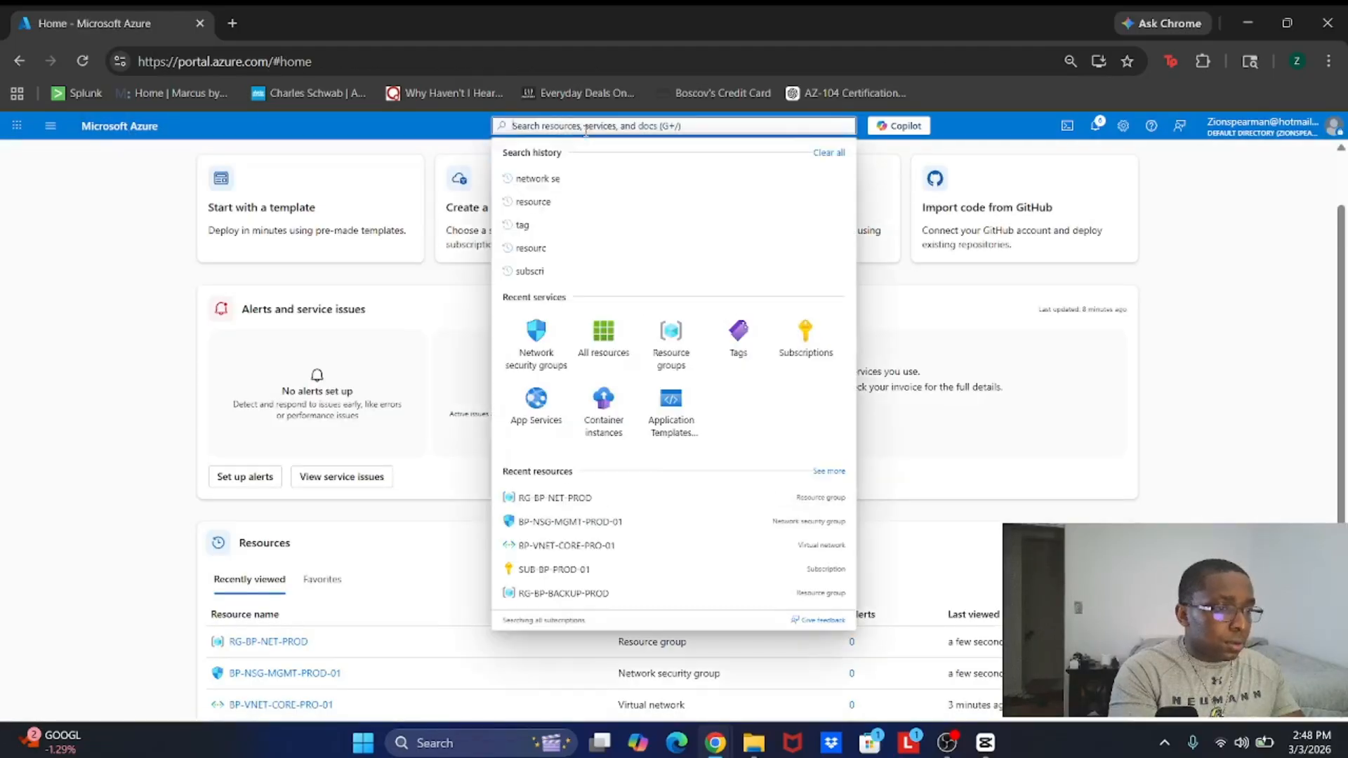
pyautogui.click(534, 353)
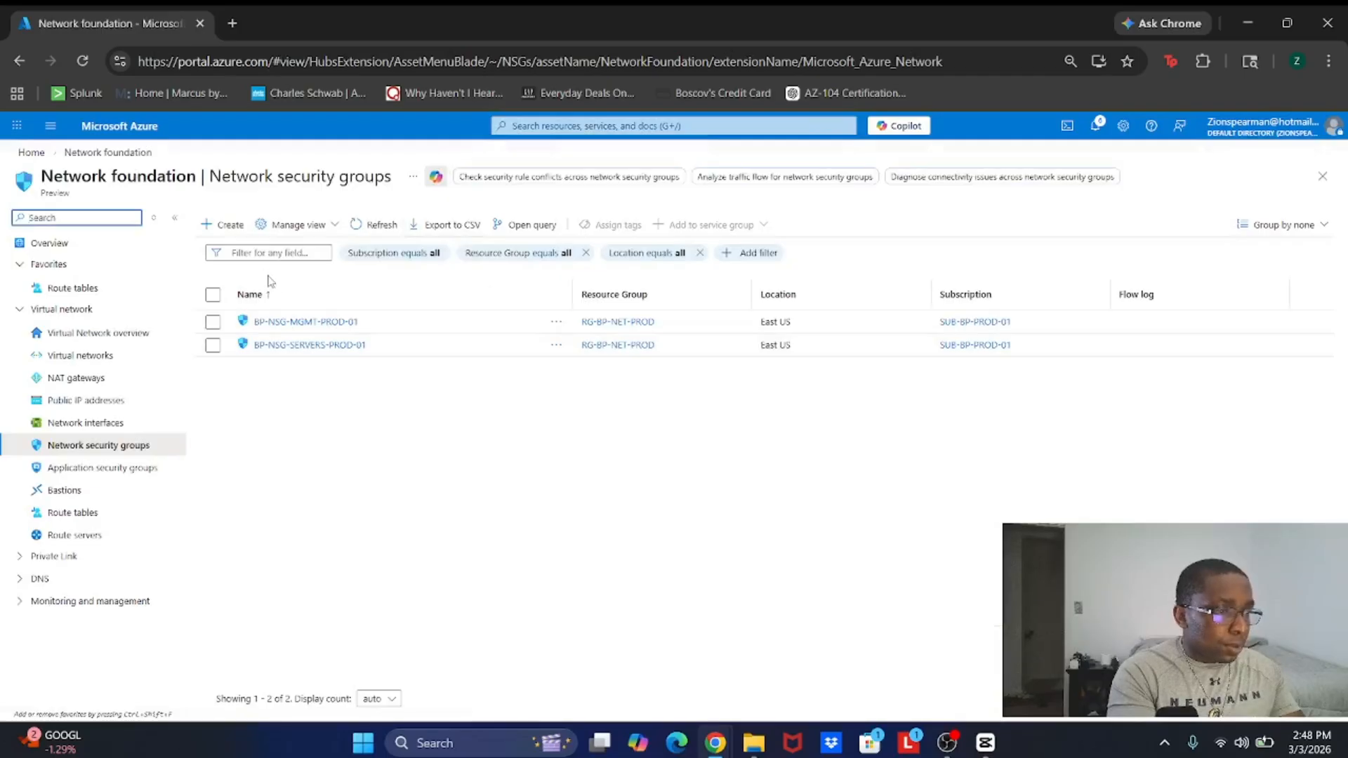
pyautogui.click(222, 225)
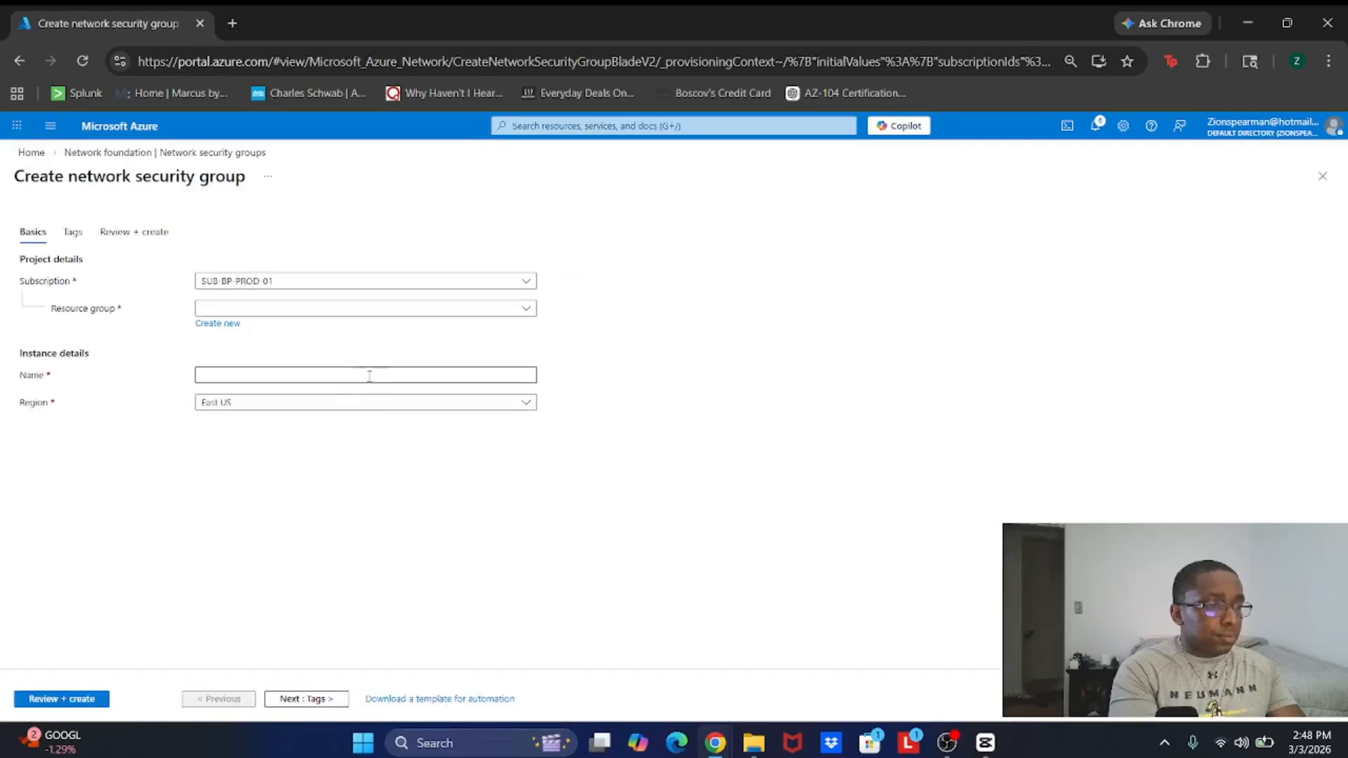
pyautogui.click(360, 308)
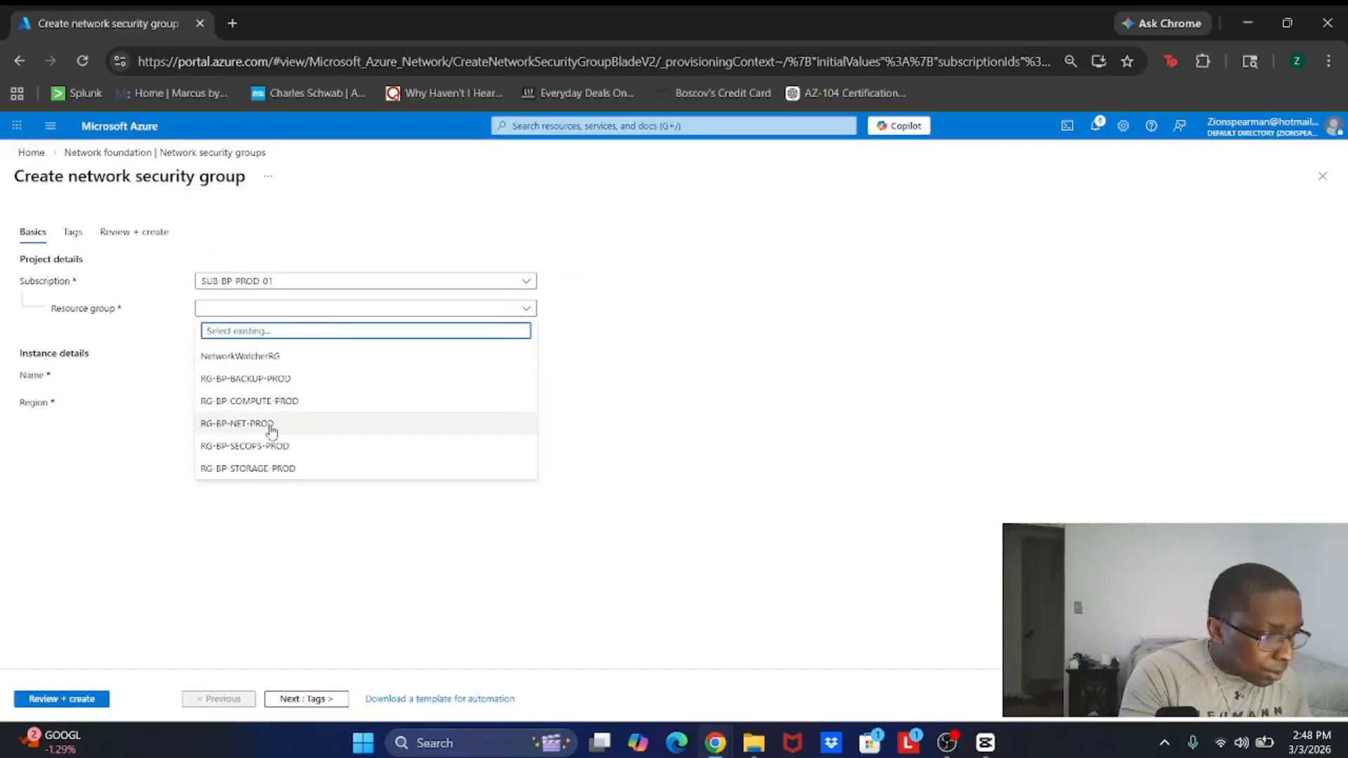
pyautogui.click(272, 425)
# Step: Name the third network security group BP-NSG-APP-PROD-01, keep the East US region, and validate and deploy it
pyautogui.click(266, 375)
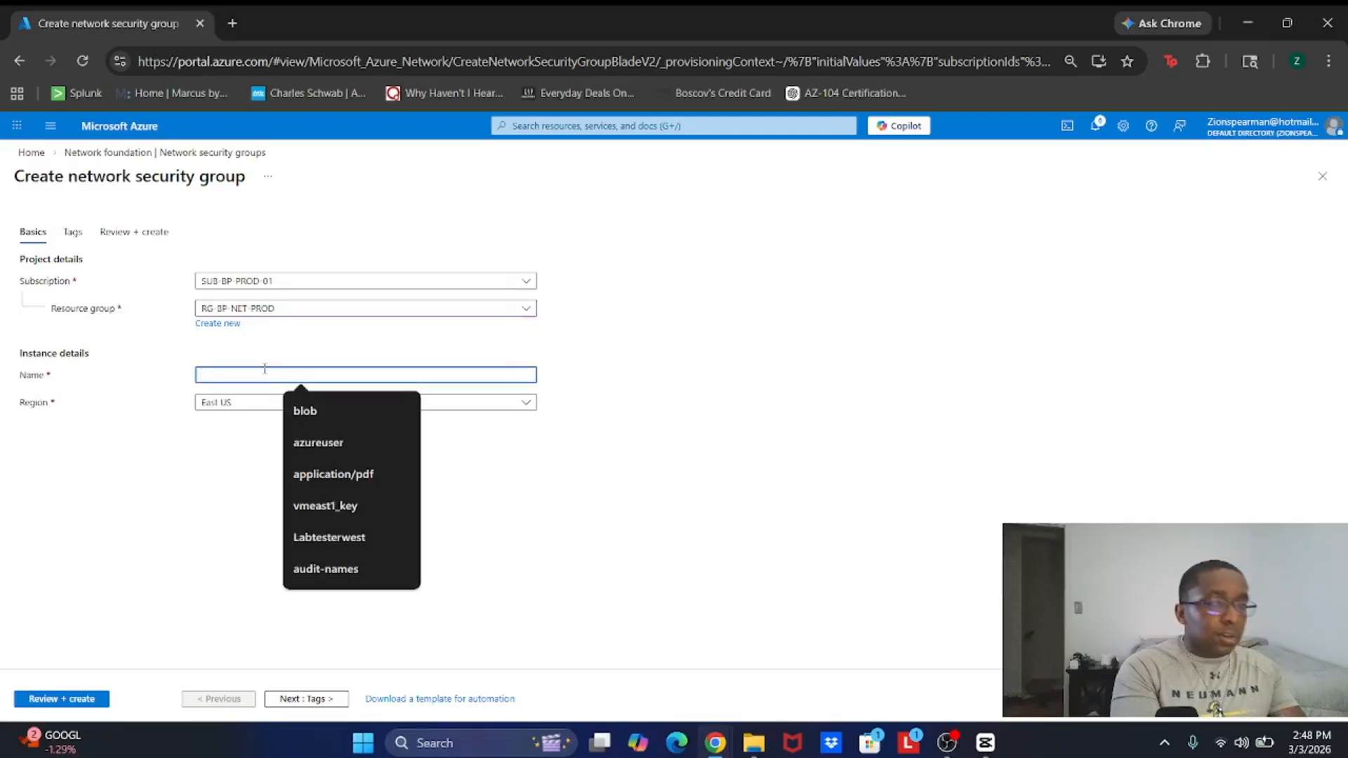
pyautogui.write('BP')
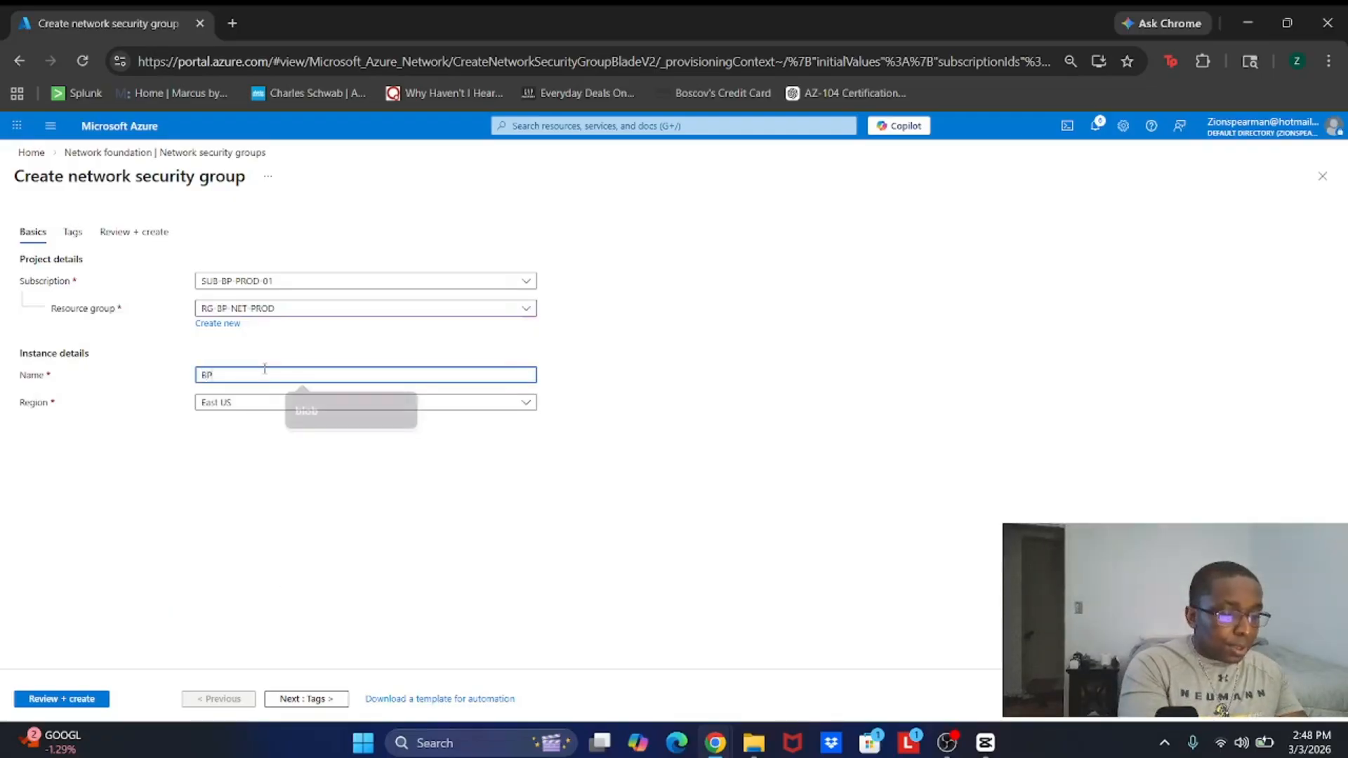
pyautogui.write('-NSG-APP')
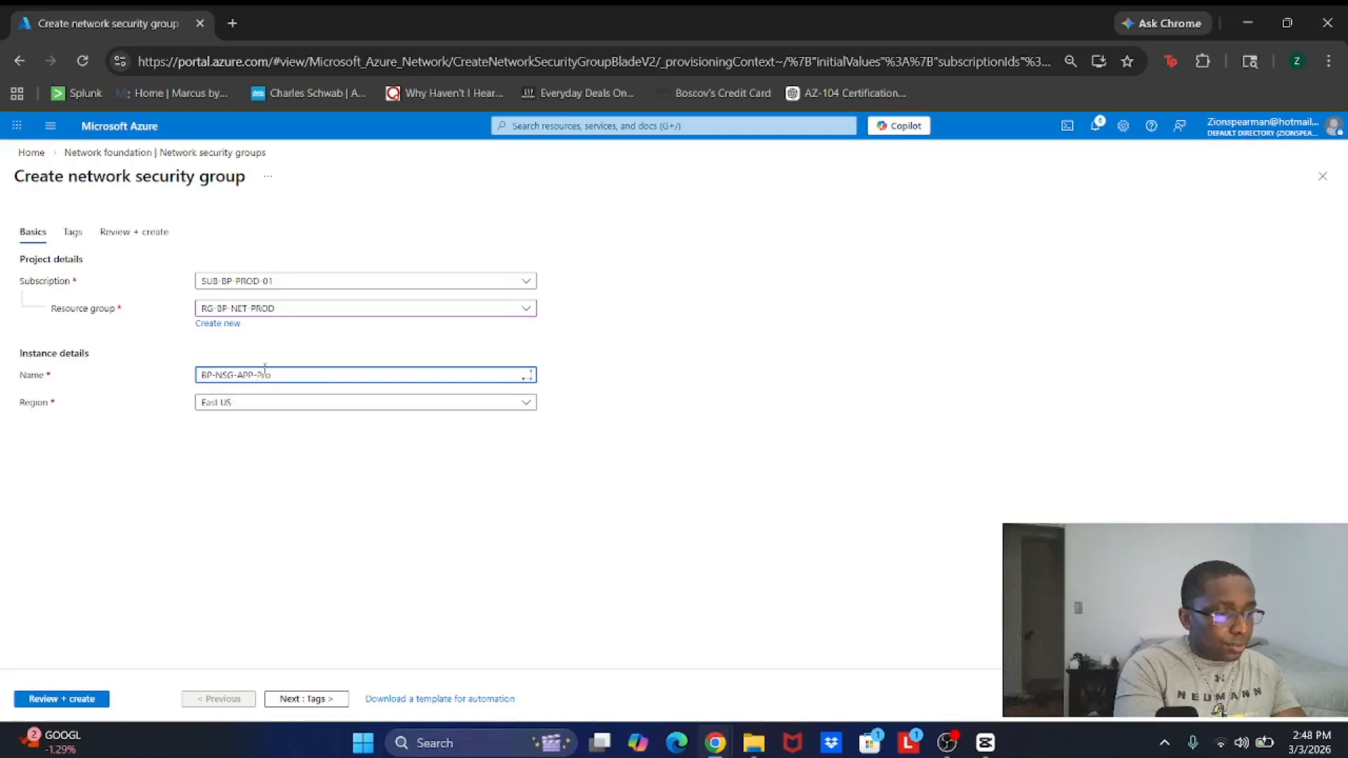
pyautogui.write('-PROD')
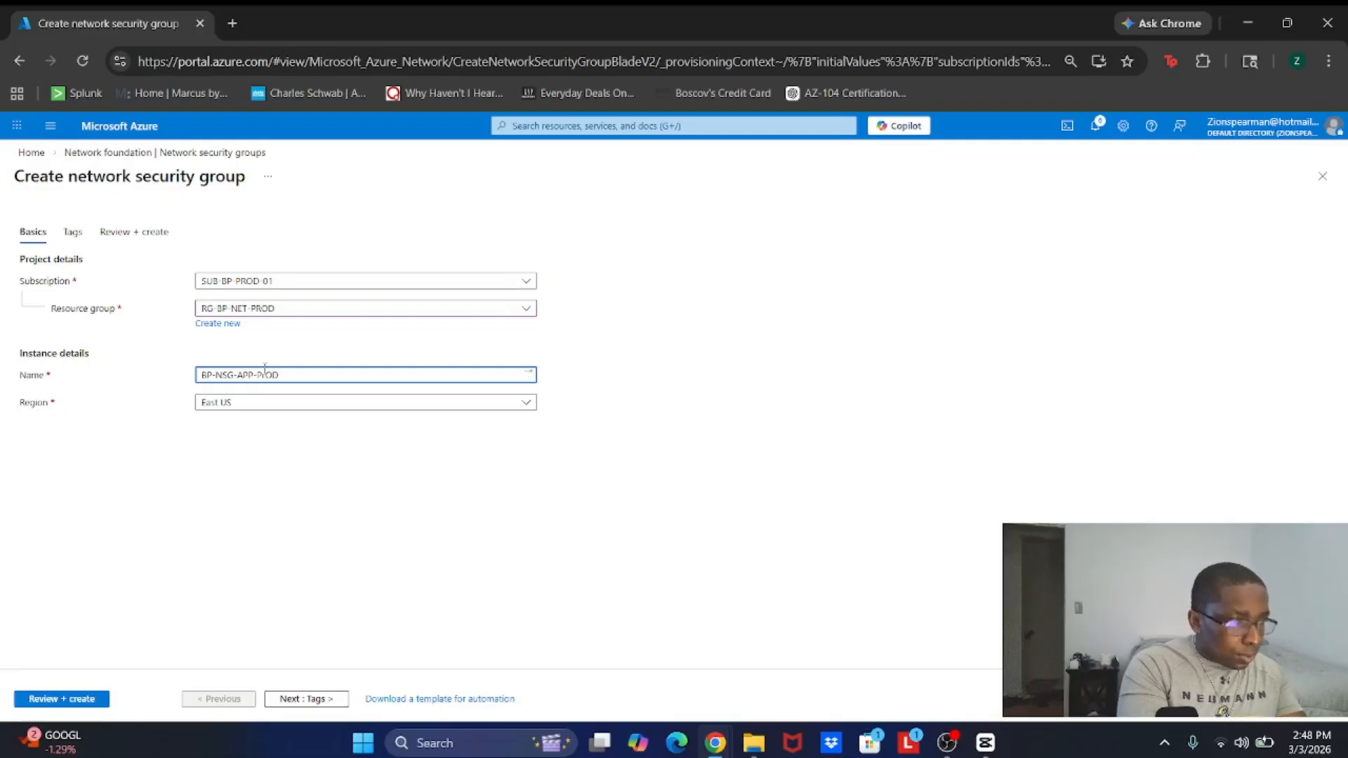
pyautogui.press('BackSpace')
pyautogui.press('BackSpace')
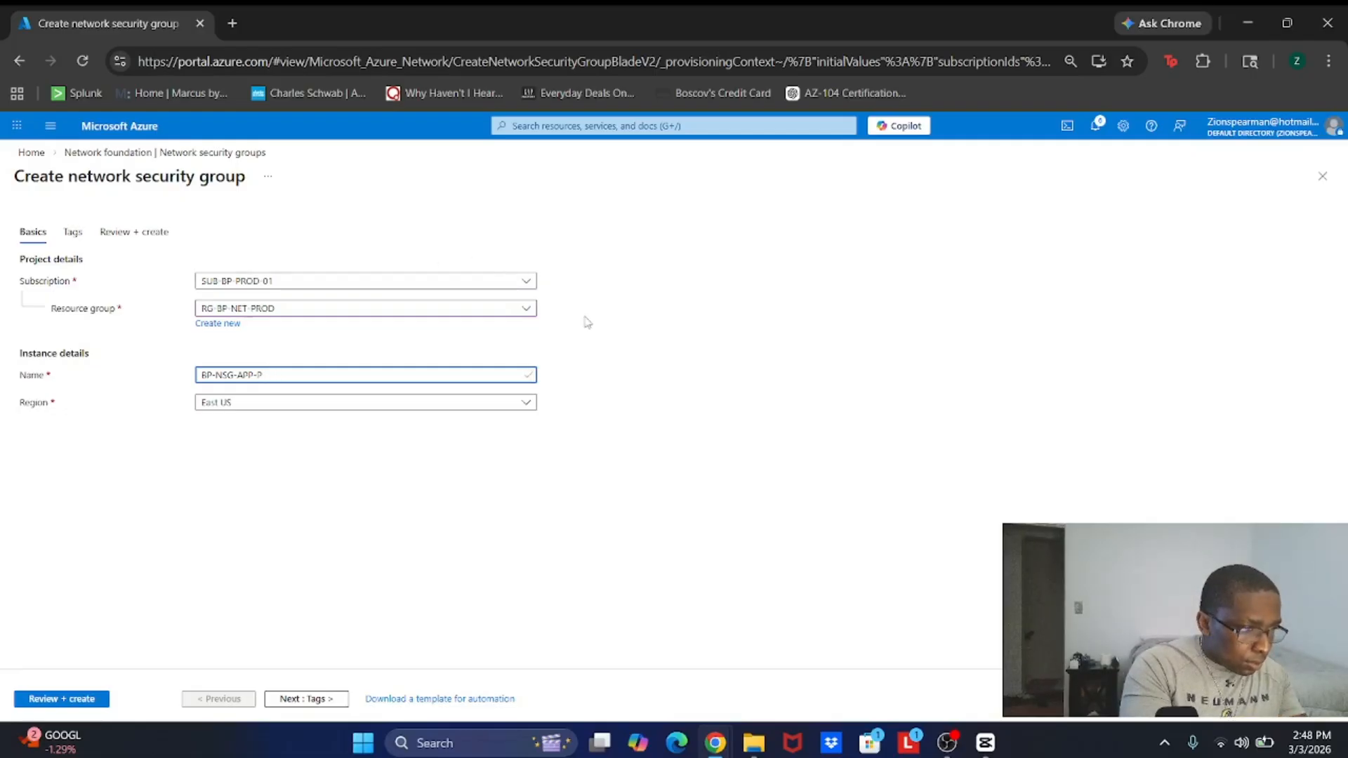
pyautogui.write('ROD-01')
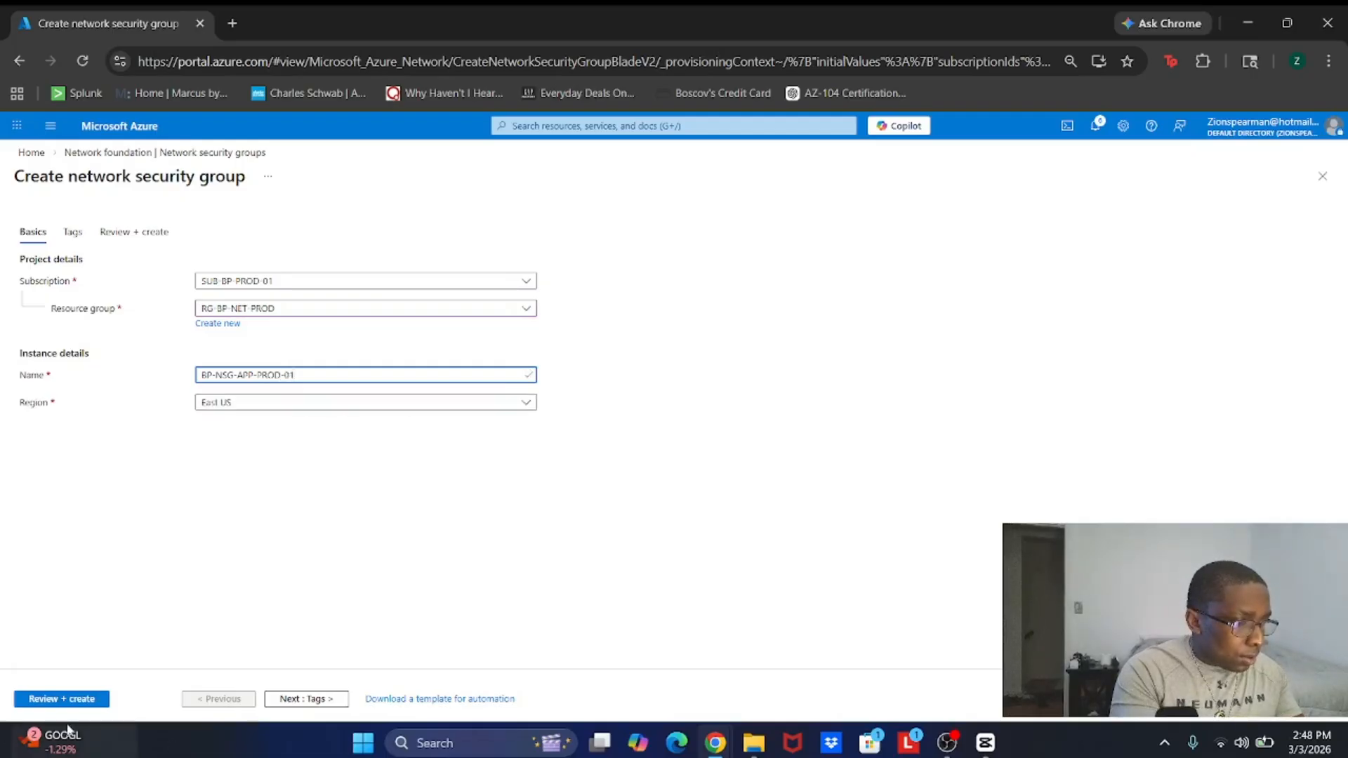
pyautogui.click(56, 705)
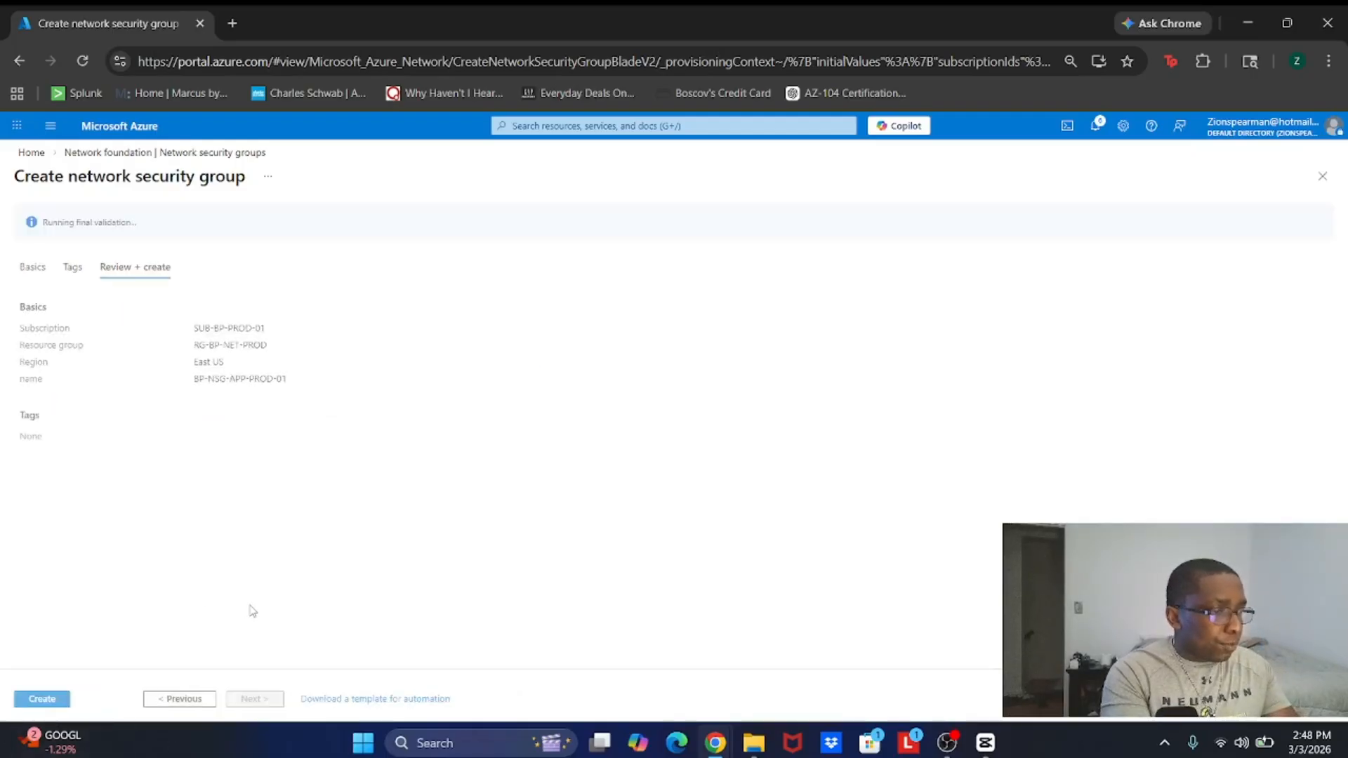
pyautogui.click(31, 705)
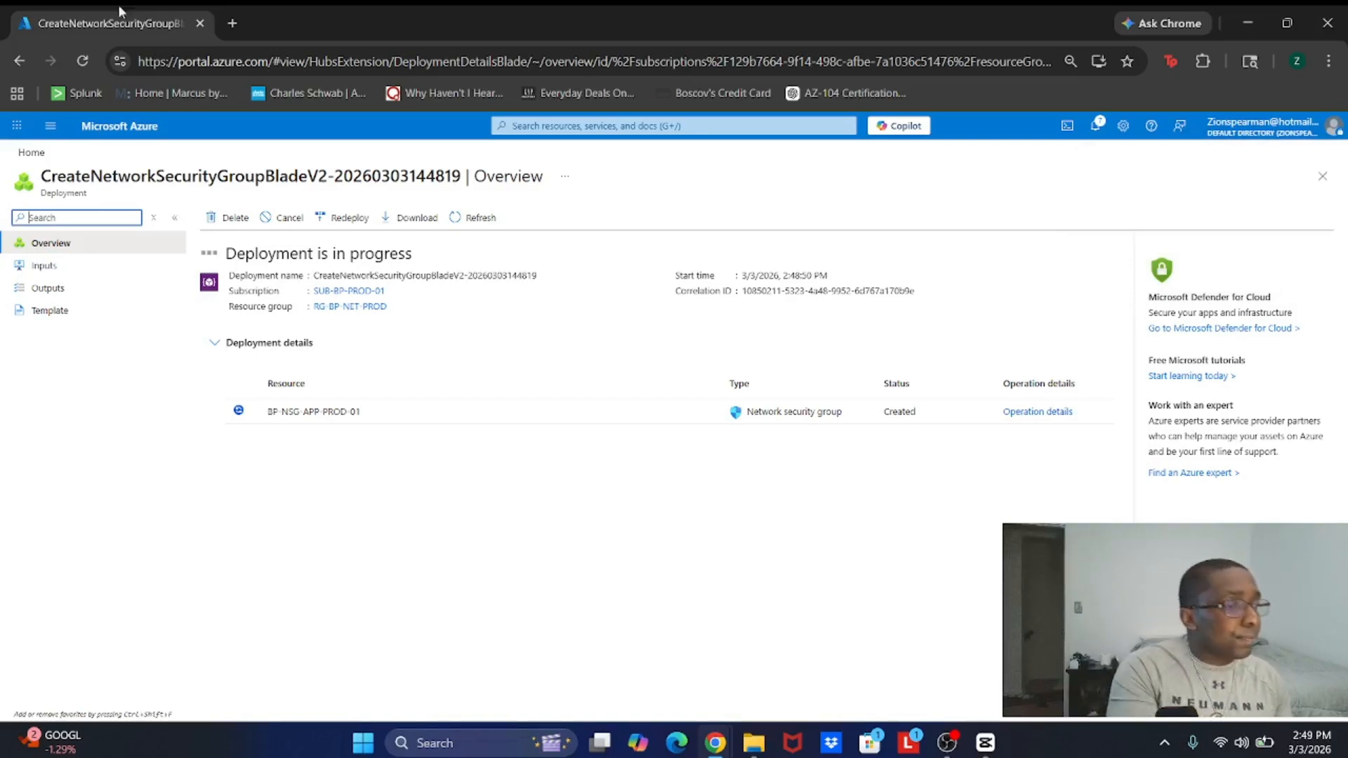
# Step: Open the inbound security rules of the network security group BP-NSG-MGMT-PROD-01
pyautogui.click(96, 134)
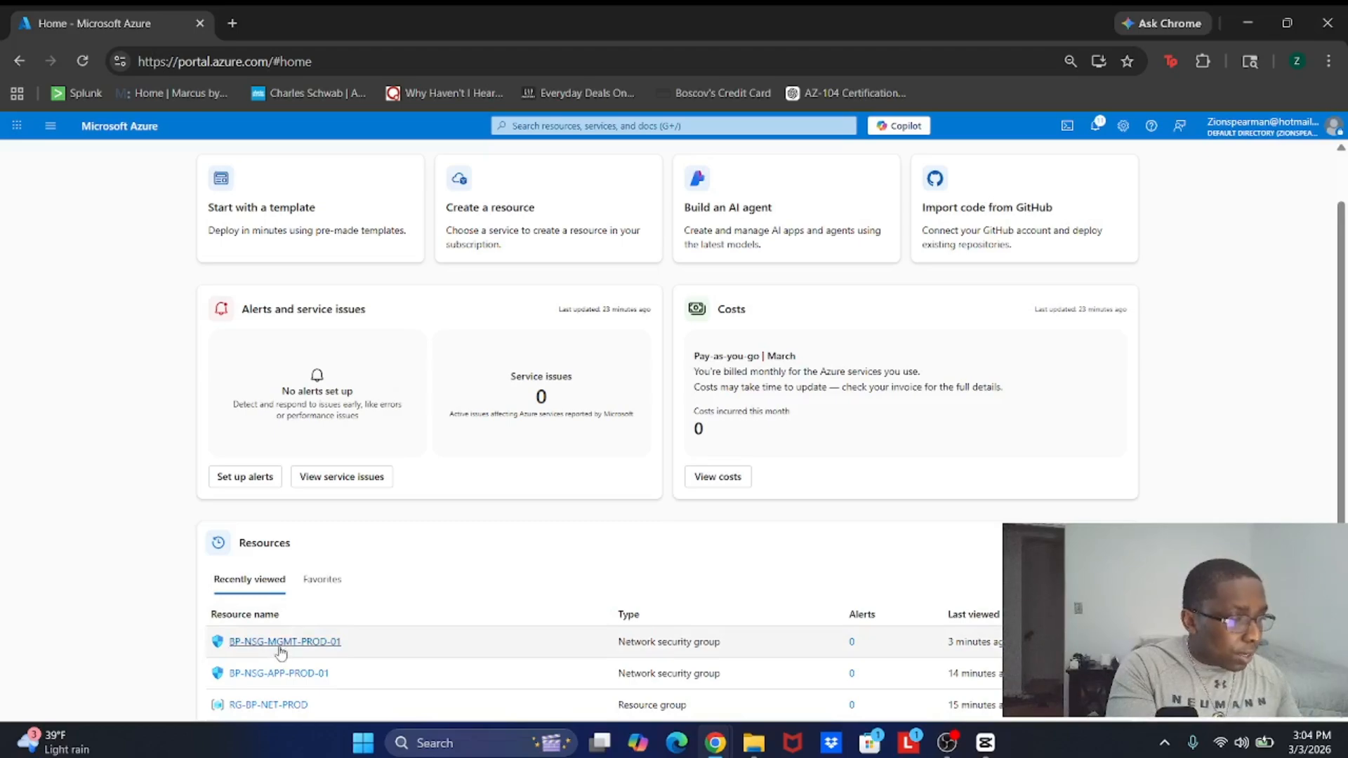
pyautogui.click(280, 642)
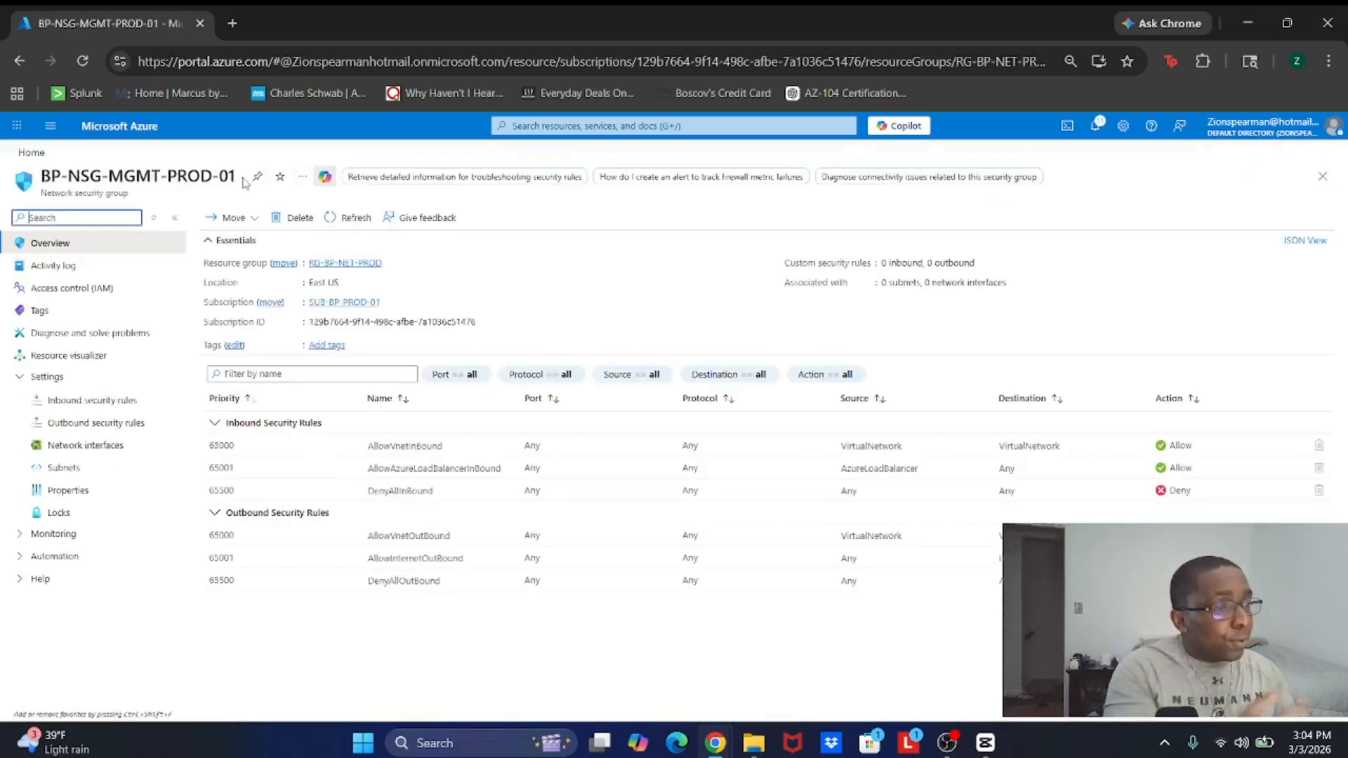
pyautogui.click(60, 400)
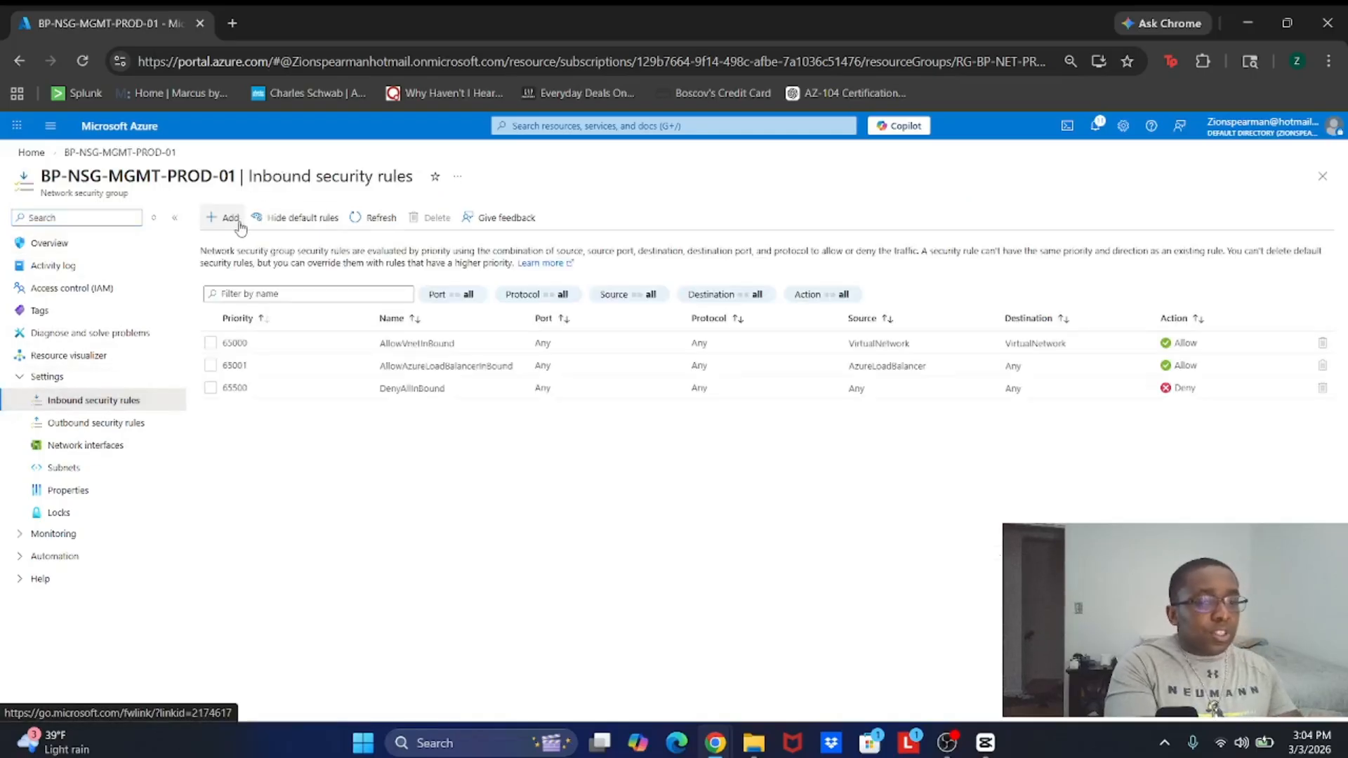
# Step: Start a new inbound security rule with My IP address as the source and RDP as the service
pyautogui.click(238, 221)
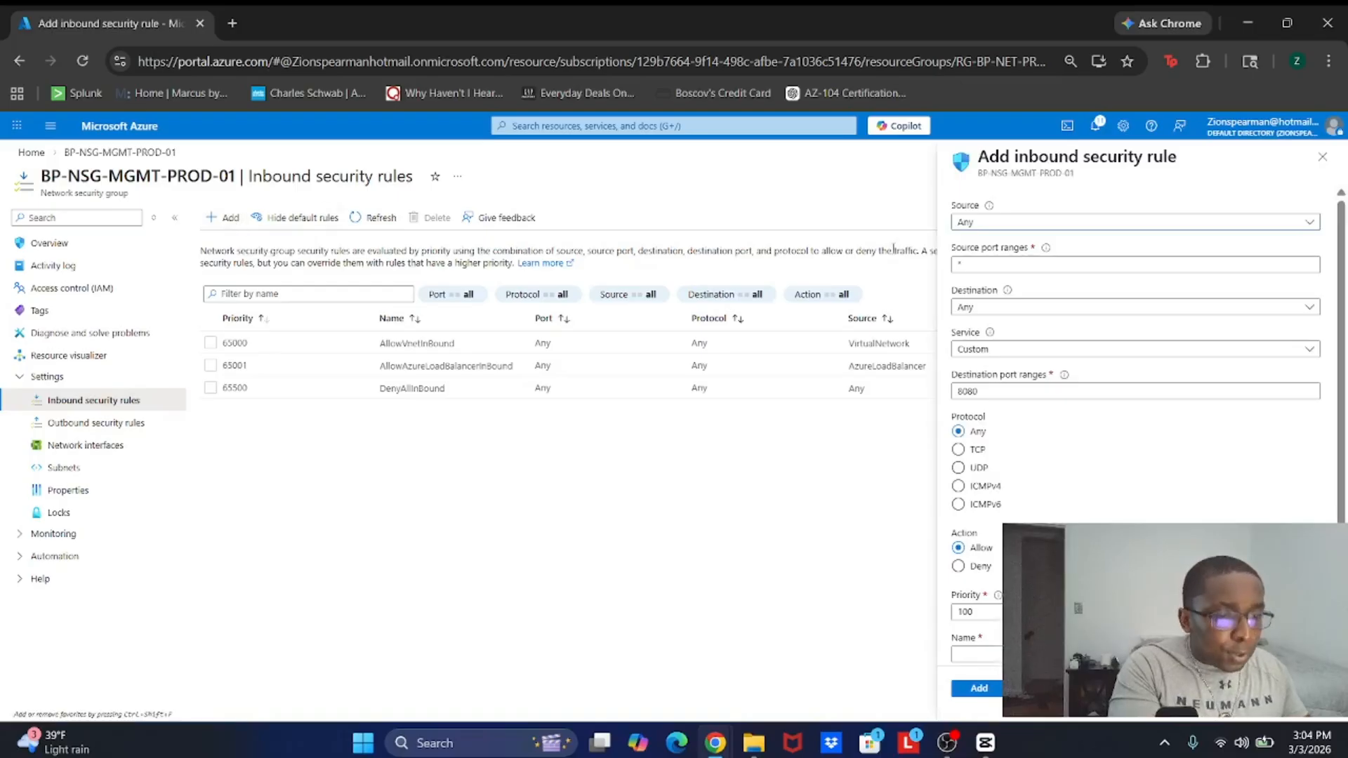
pyautogui.click(966, 224)
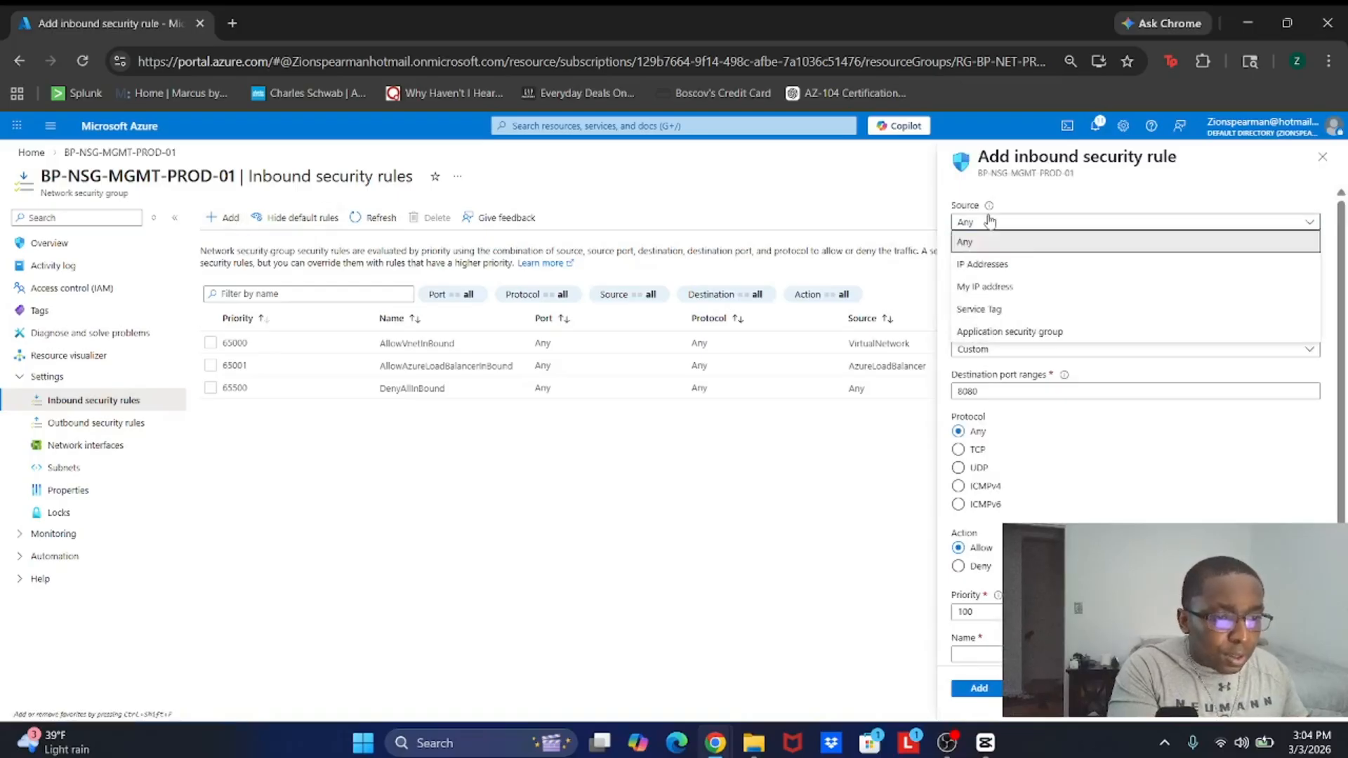
pyautogui.click(979, 284)
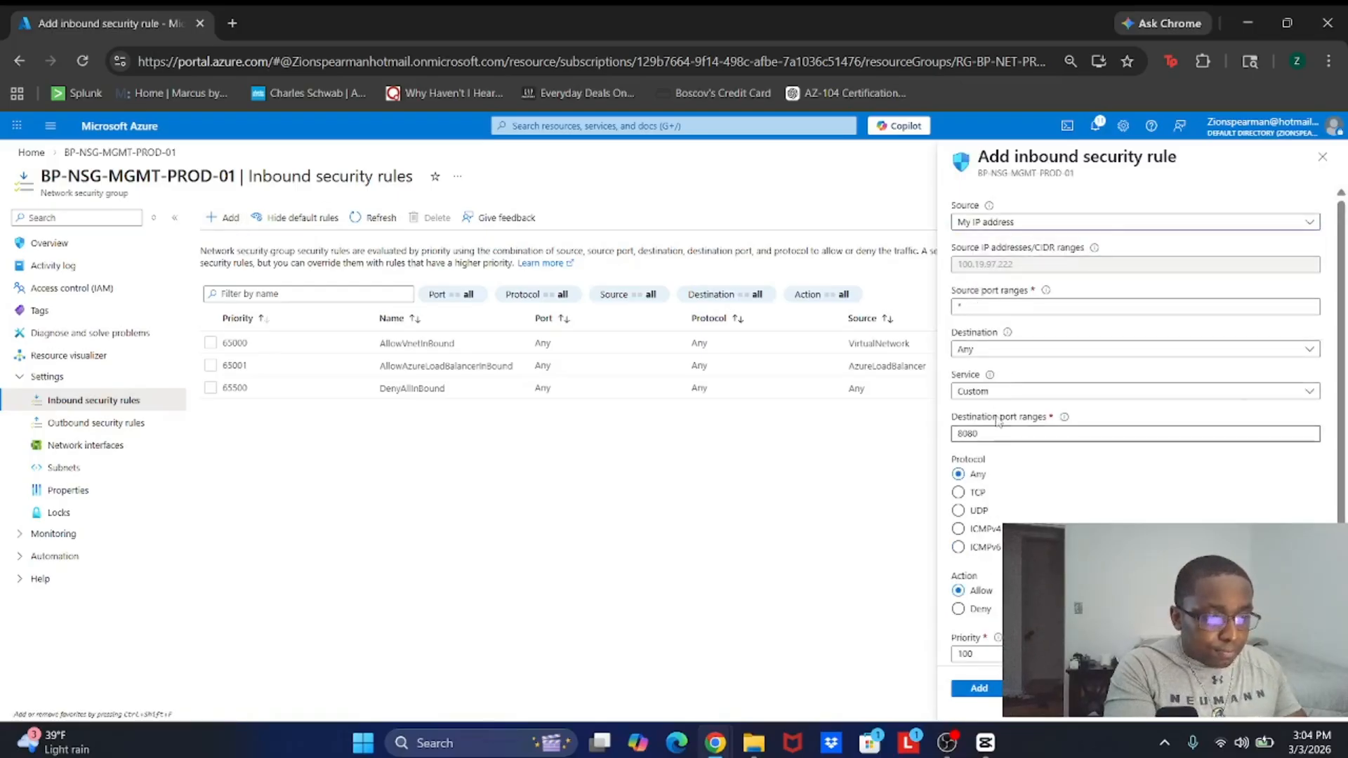
pyautogui.click(1000, 396)
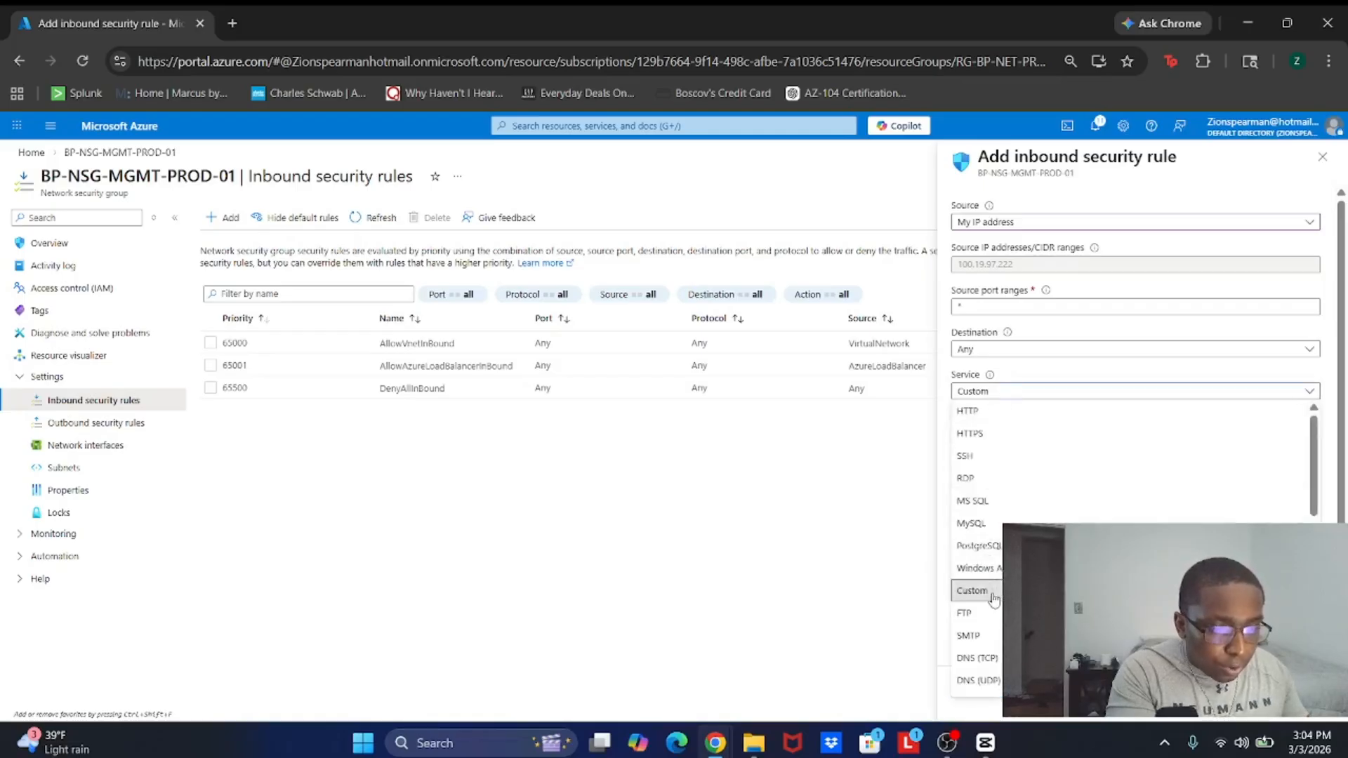
pyautogui.click(991, 484)
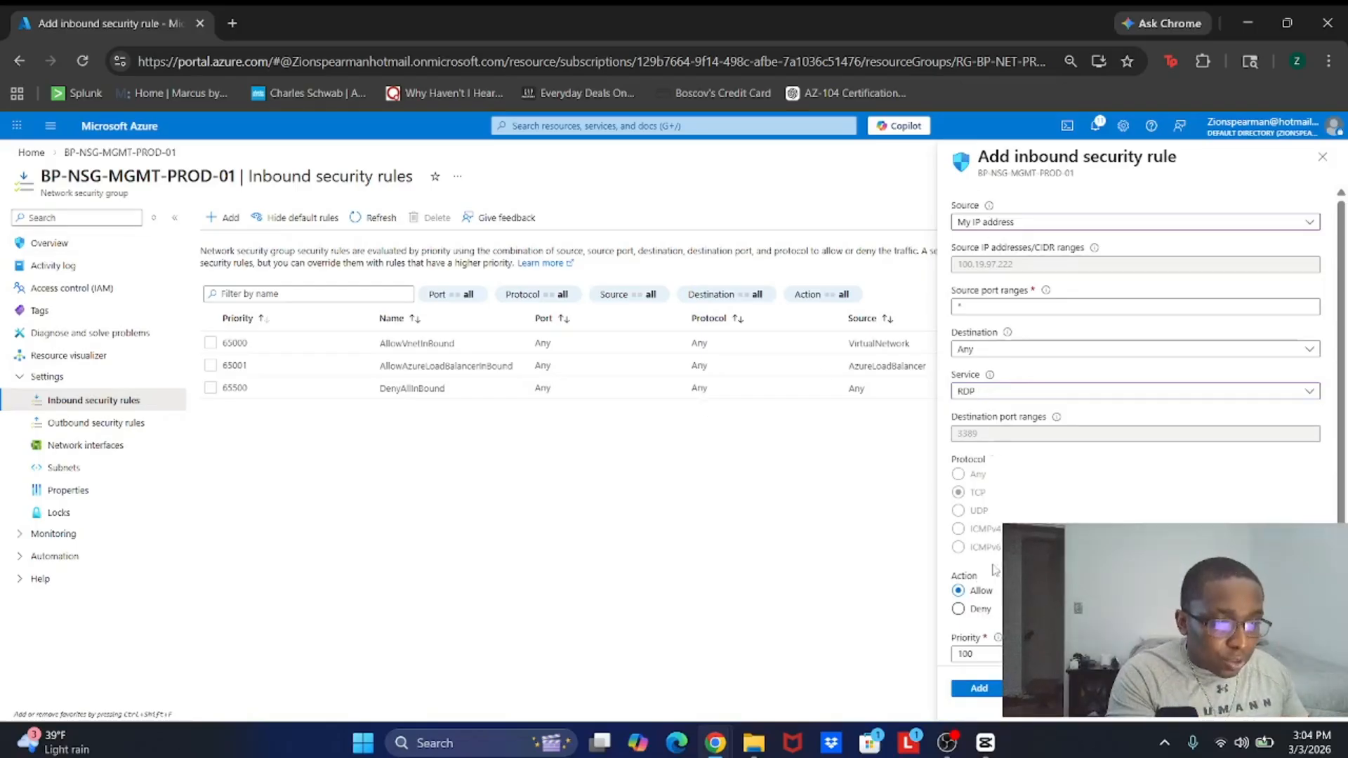
# Step: Set the rule's source port range to 3389, name it AllowMYIP, keep the Allow action and priority 100, and add it
pyautogui.click(989, 312)
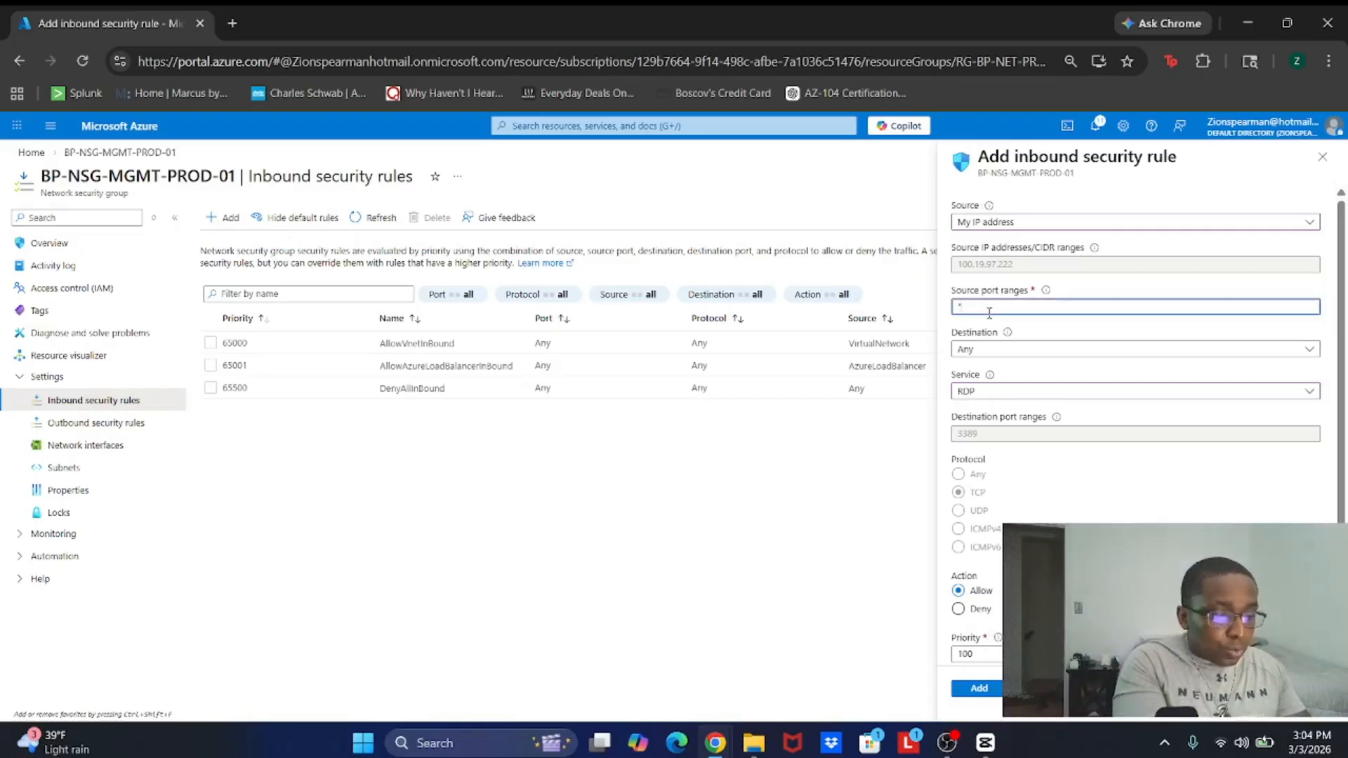
pyautogui.write('3389')
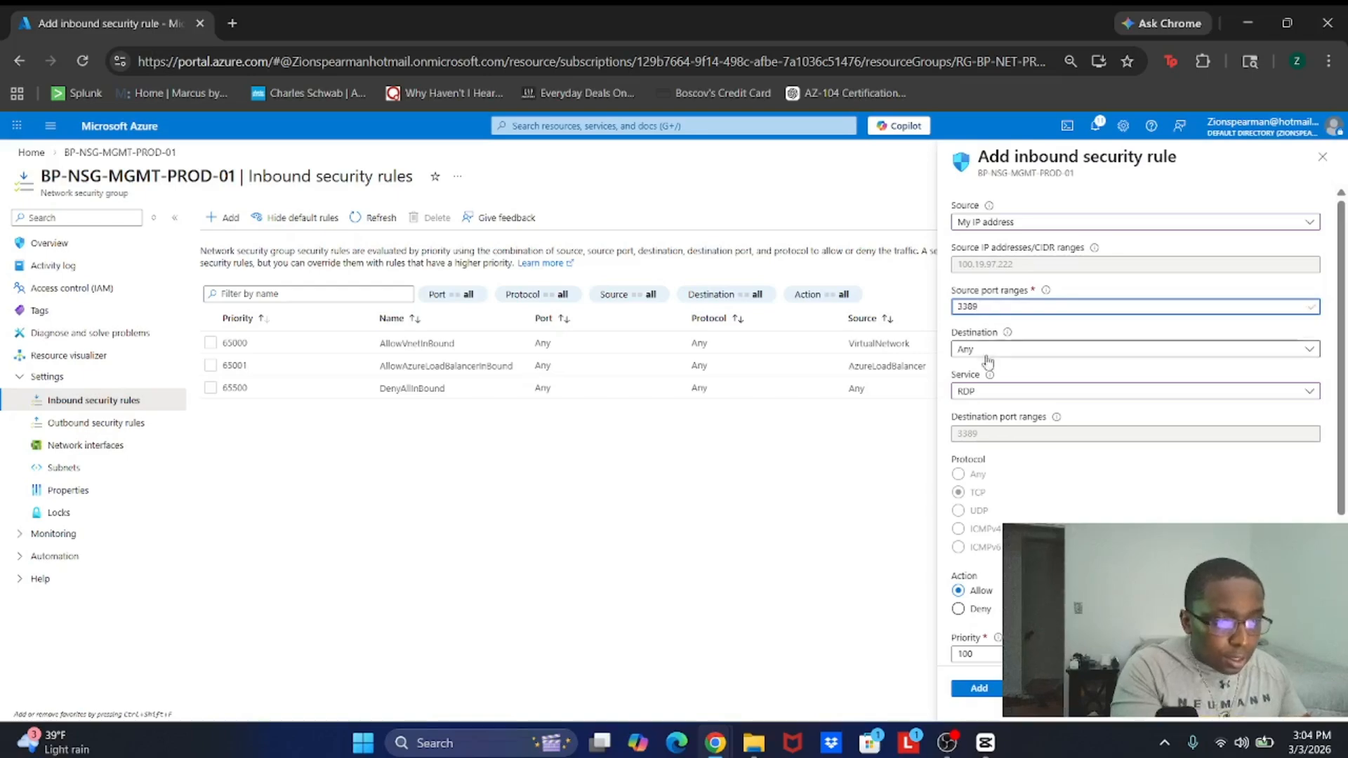
pyautogui.scroll(-3, 996, 484)
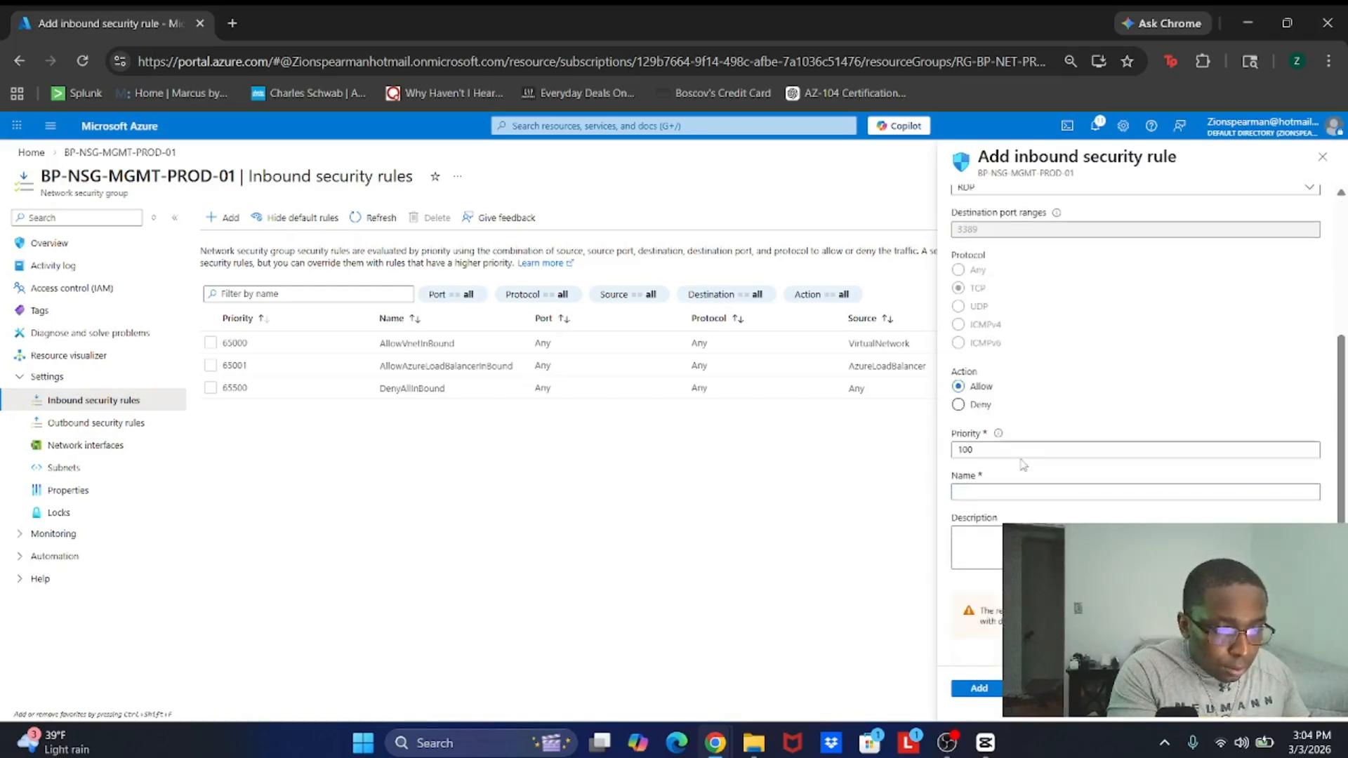
pyautogui.click(990, 492)
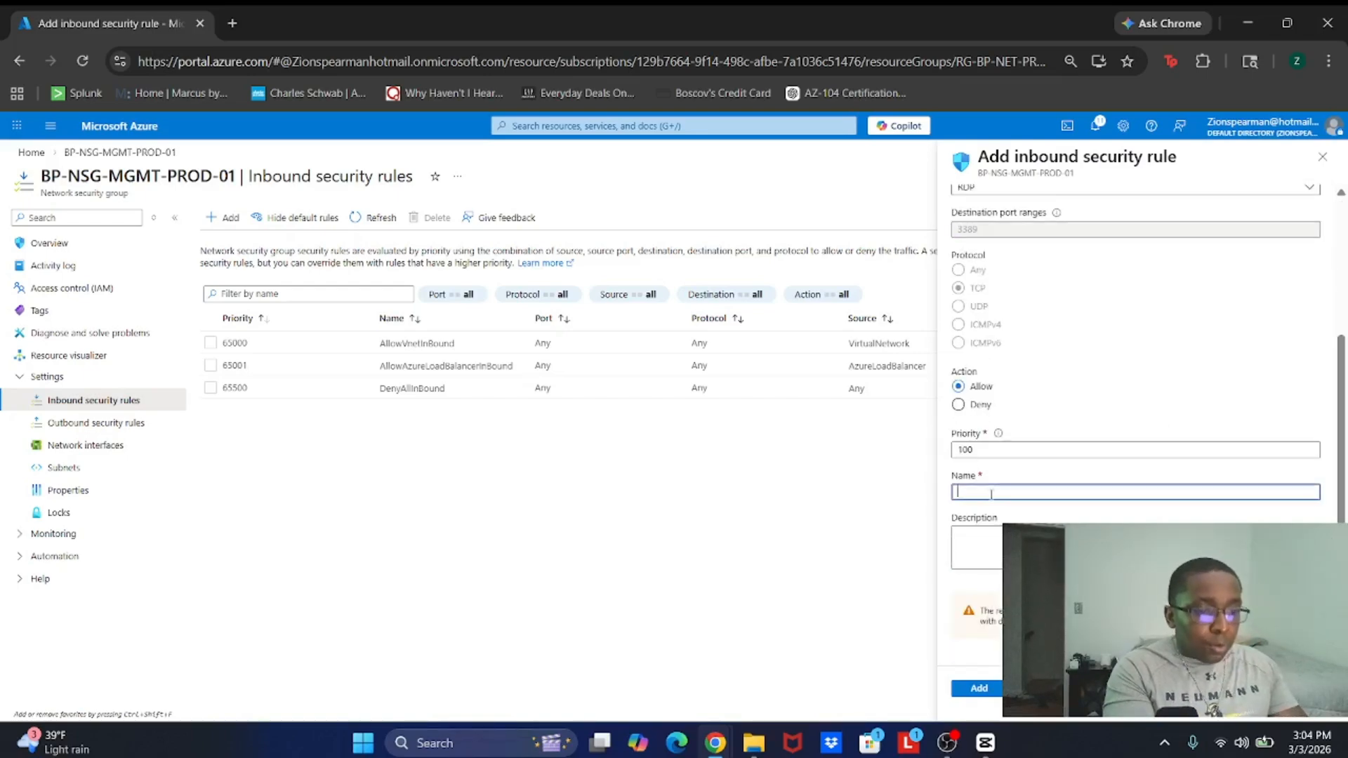
pyautogui.write('Allo')
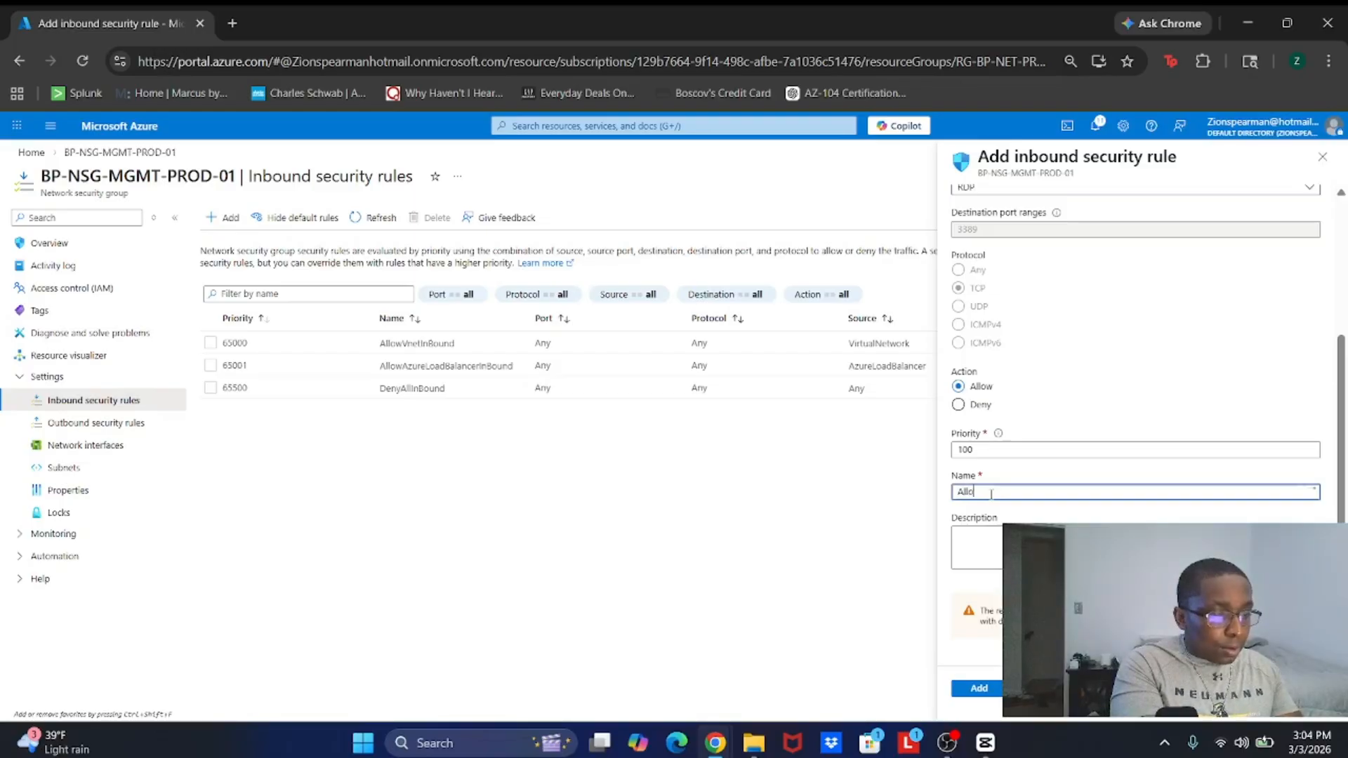
pyautogui.write('wMyIP')
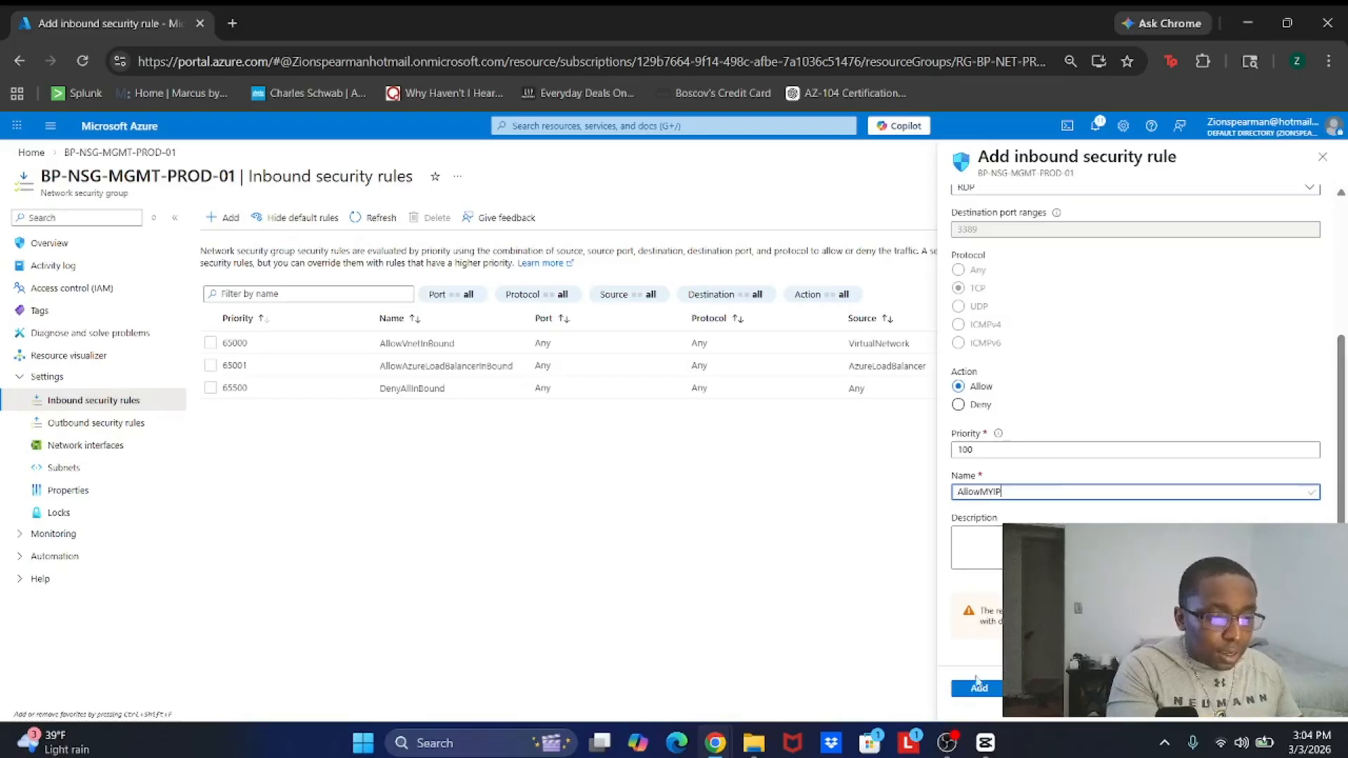
pyautogui.click(973, 693)
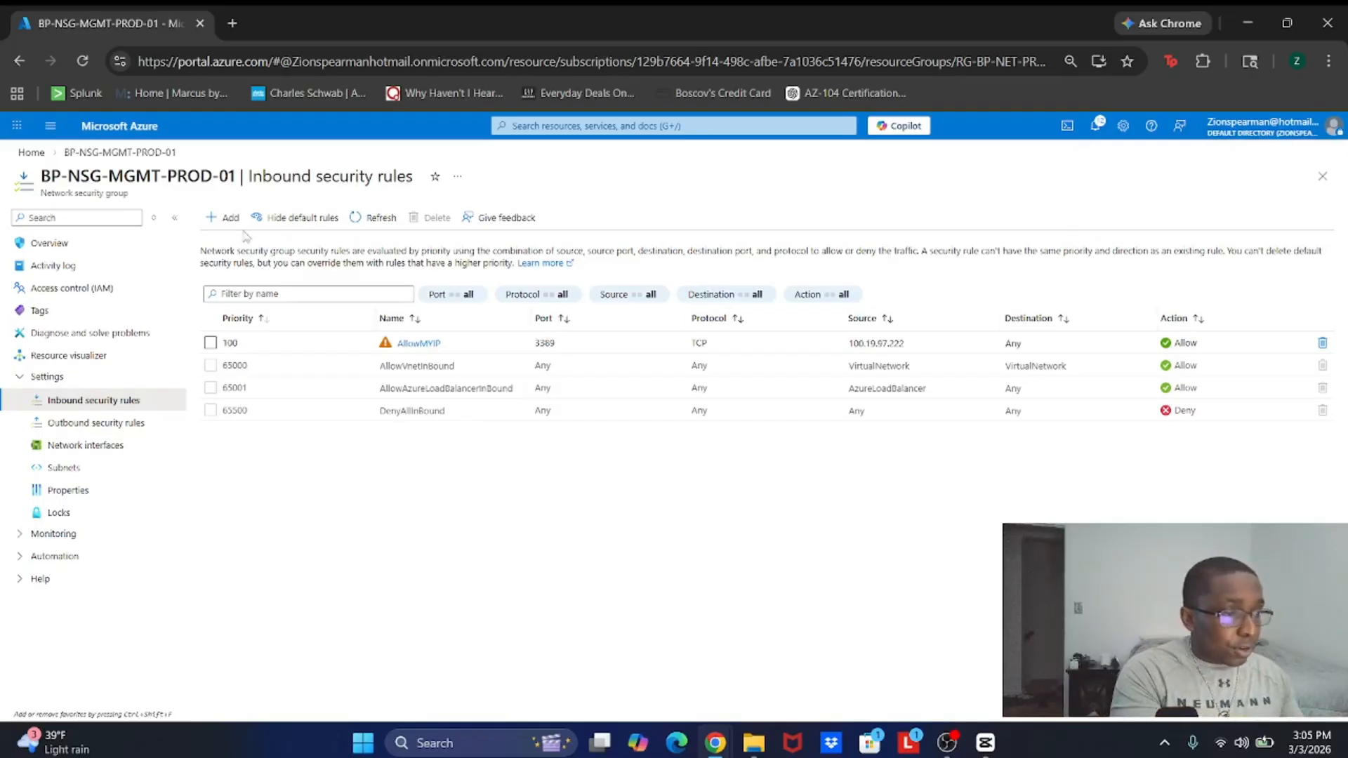
# Step: Start another inbound security rule with My IP address as the source, RDP as the service and the Deny action
pyautogui.click(210, 223)
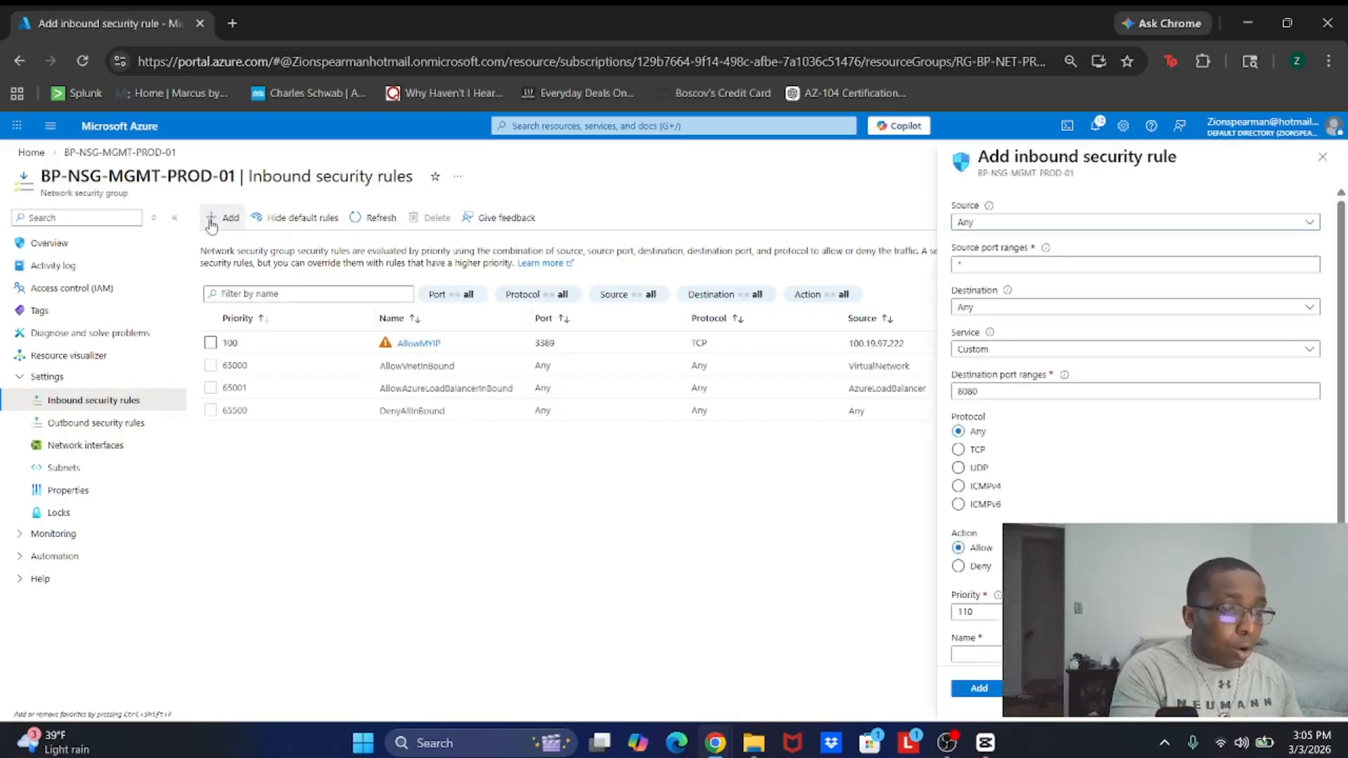
pyautogui.click(1067, 222)
pyautogui.click(1003, 288)
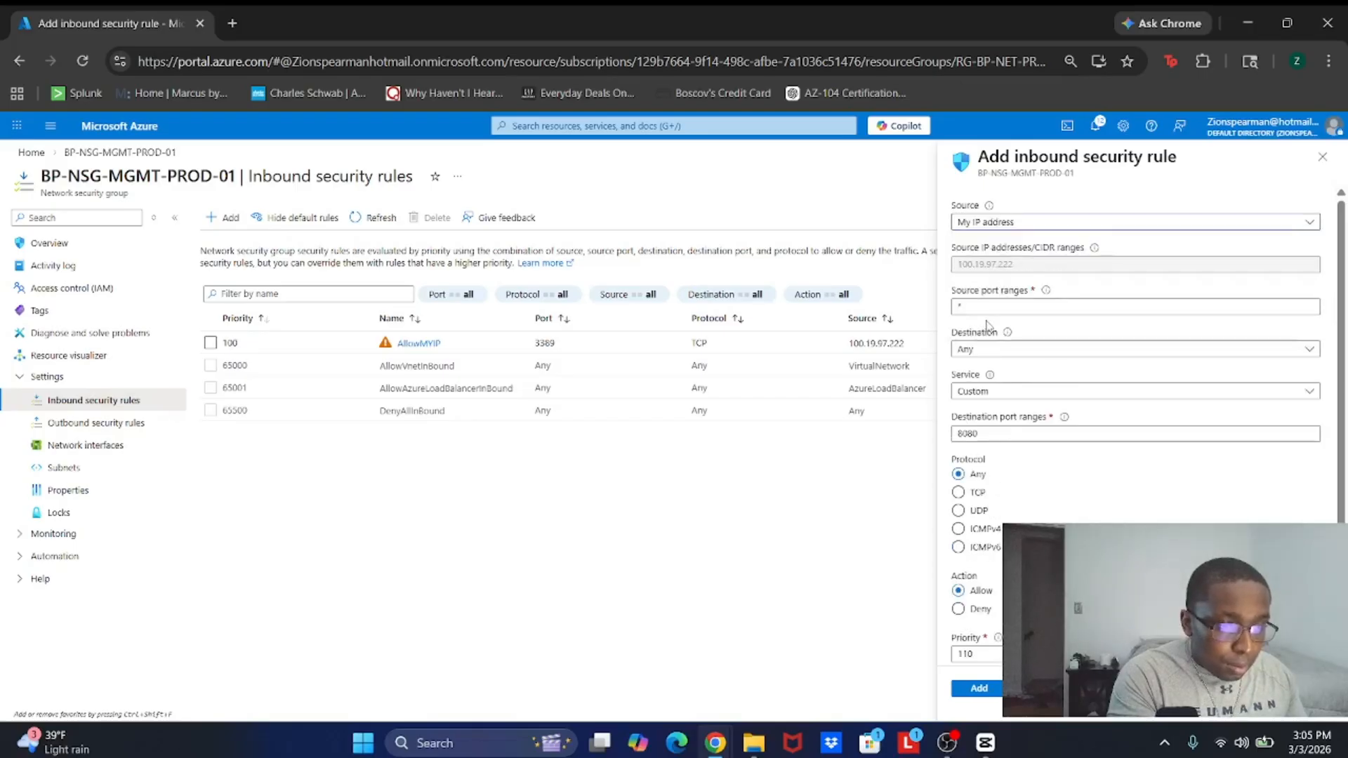
pyautogui.click(992, 307)
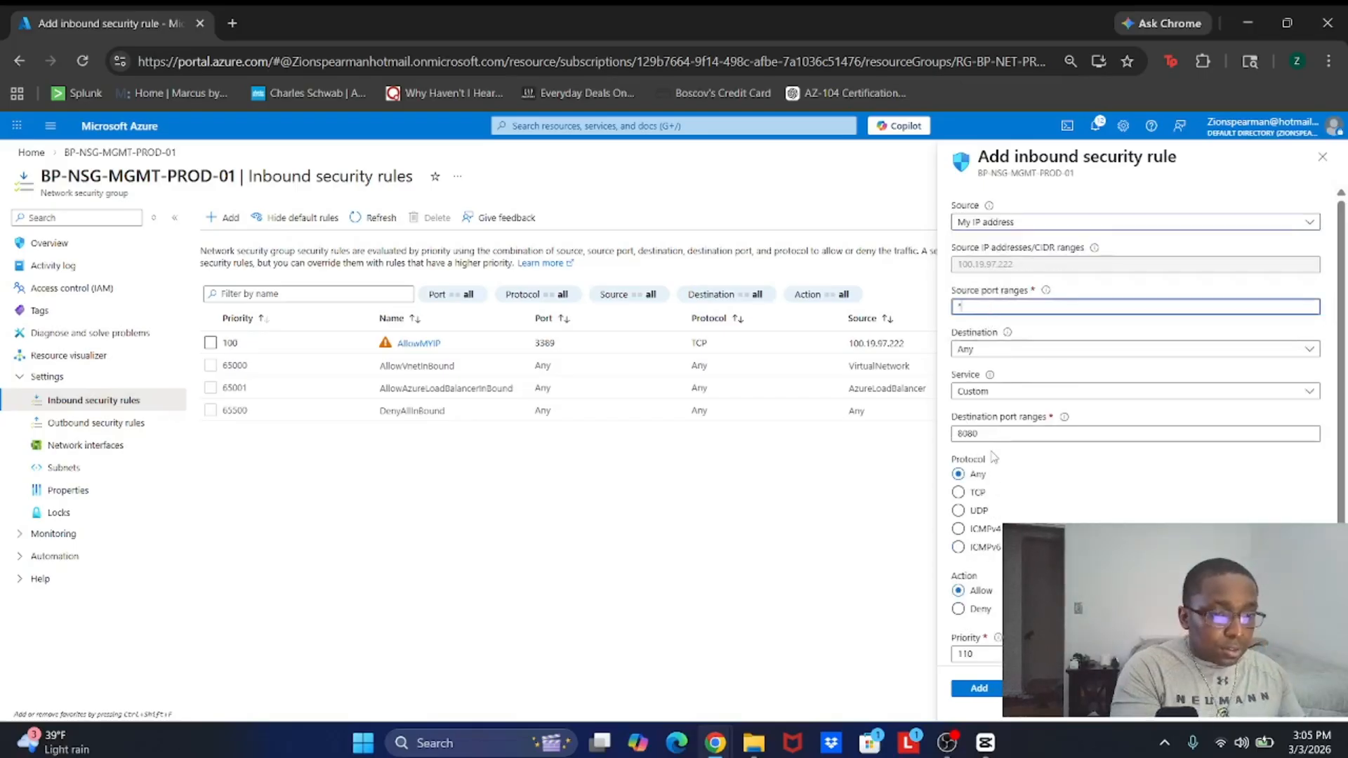
pyautogui.click(977, 610)
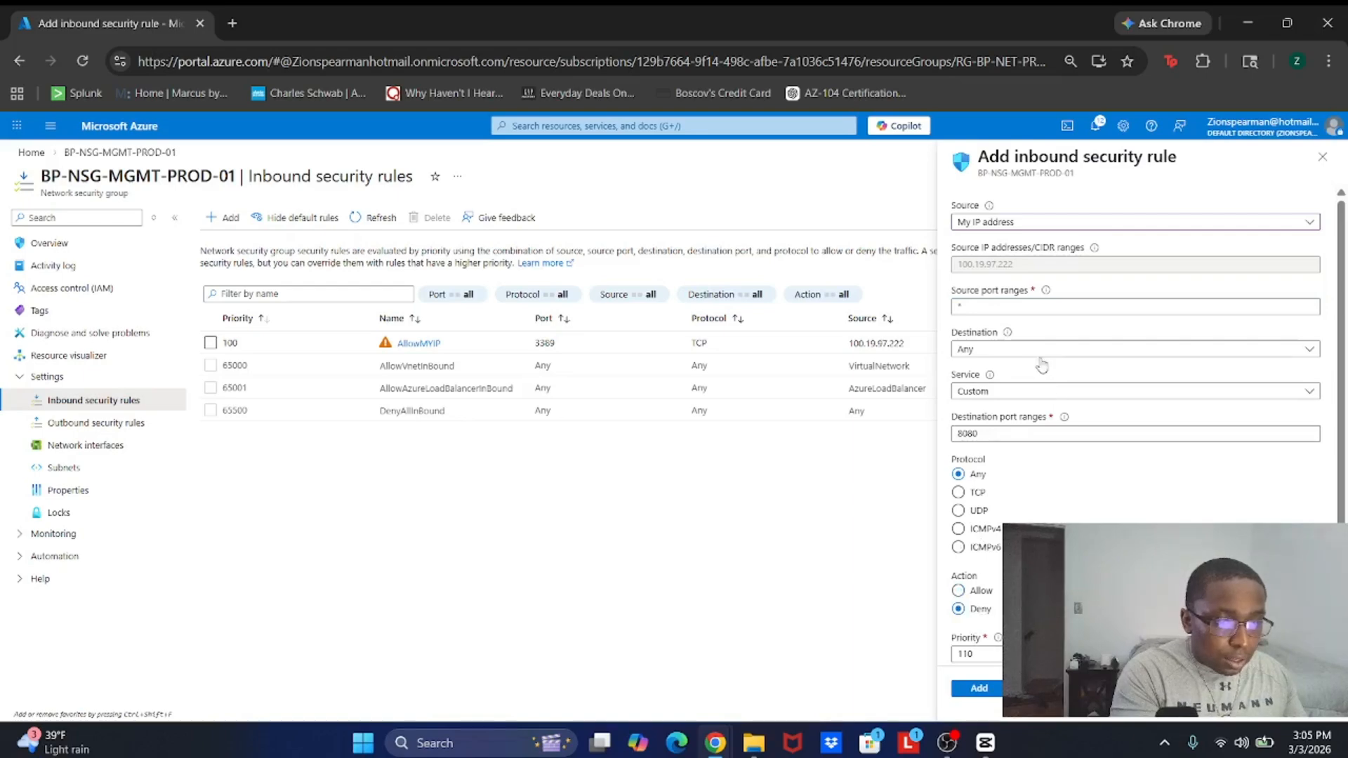
pyautogui.click(1017, 393)
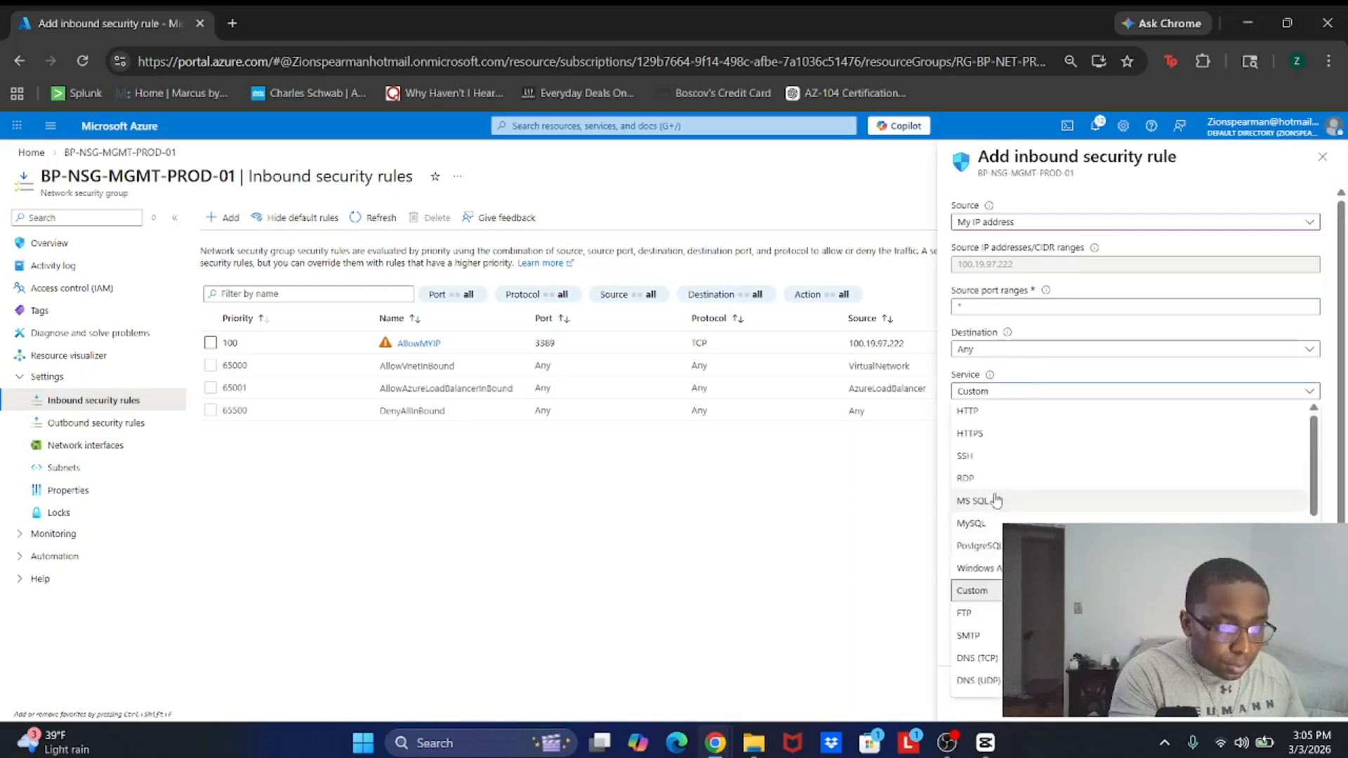
pyautogui.click(967, 478)
# Step: Set the deny rule's source port range to 3389, name it Denyallothers, keep priority 110, and add it
pyautogui.click(977, 304)
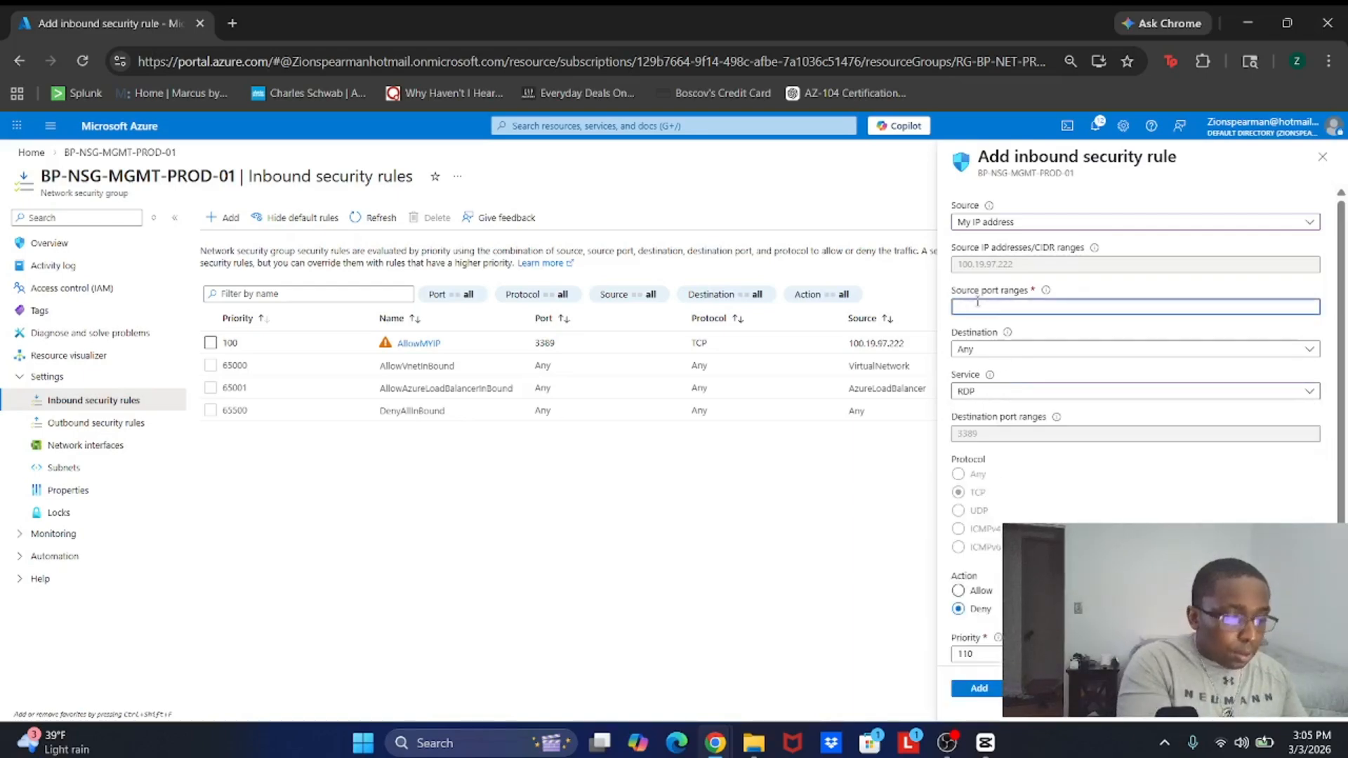
pyautogui.write('3389')
pyautogui.scroll(-2, 977, 304)
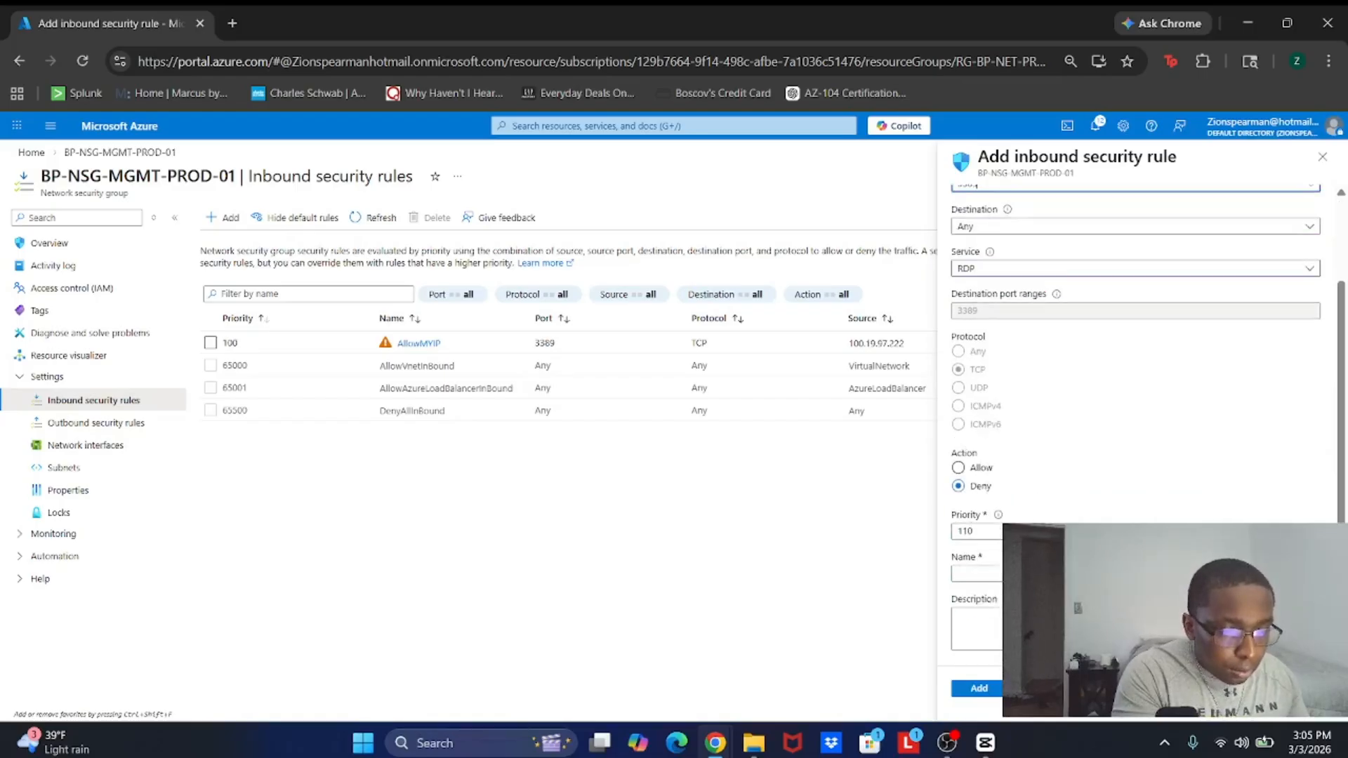
pyautogui.click(977, 573)
pyautogui.write('Den')
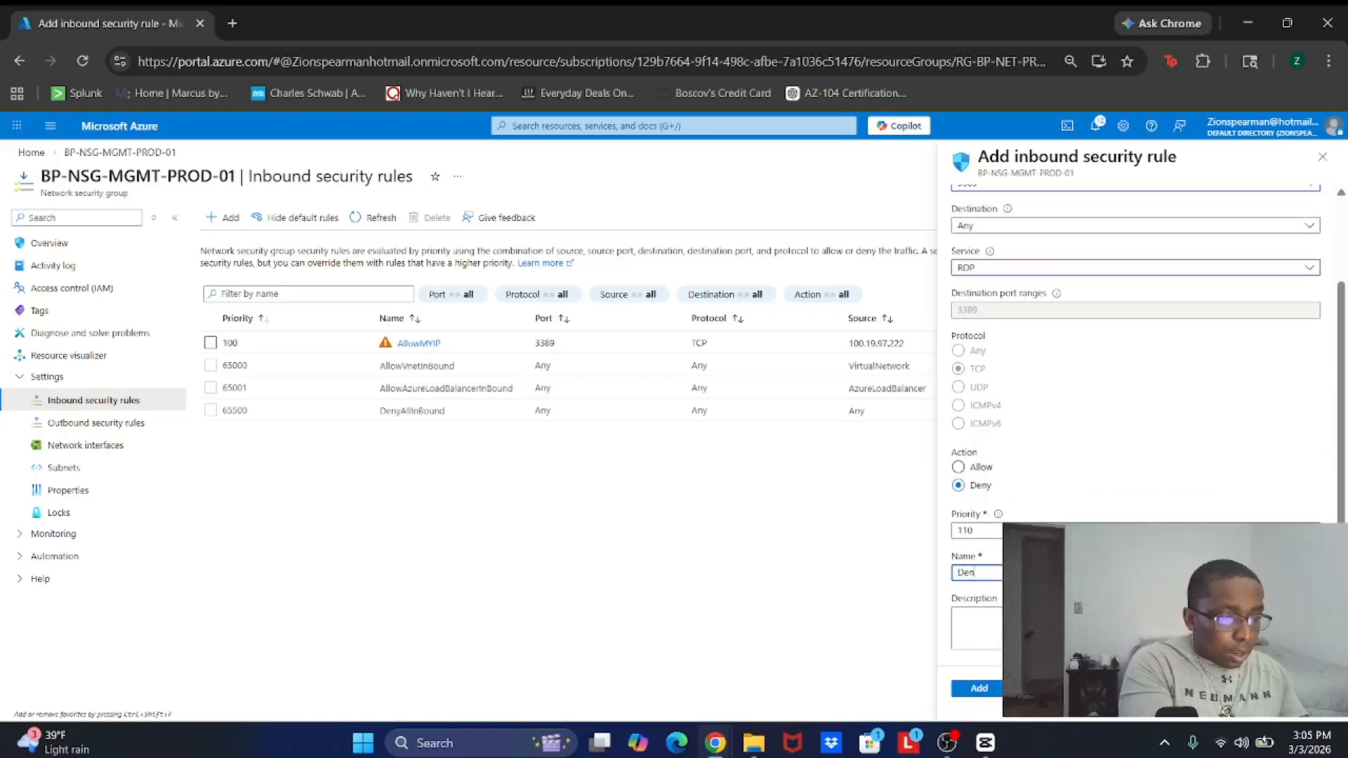
pyautogui.write('yall')
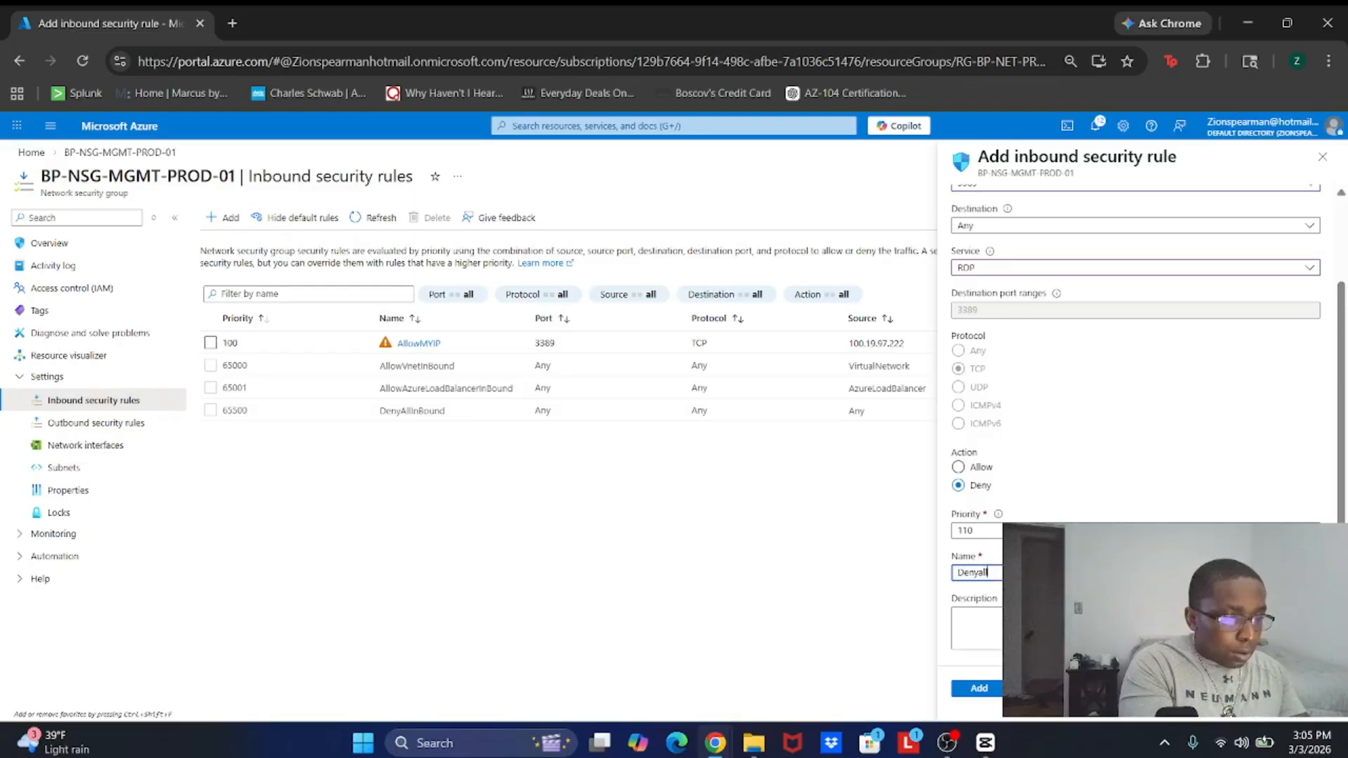
pyautogui.write('others')
pyautogui.scroll(-1, 1135, 422)
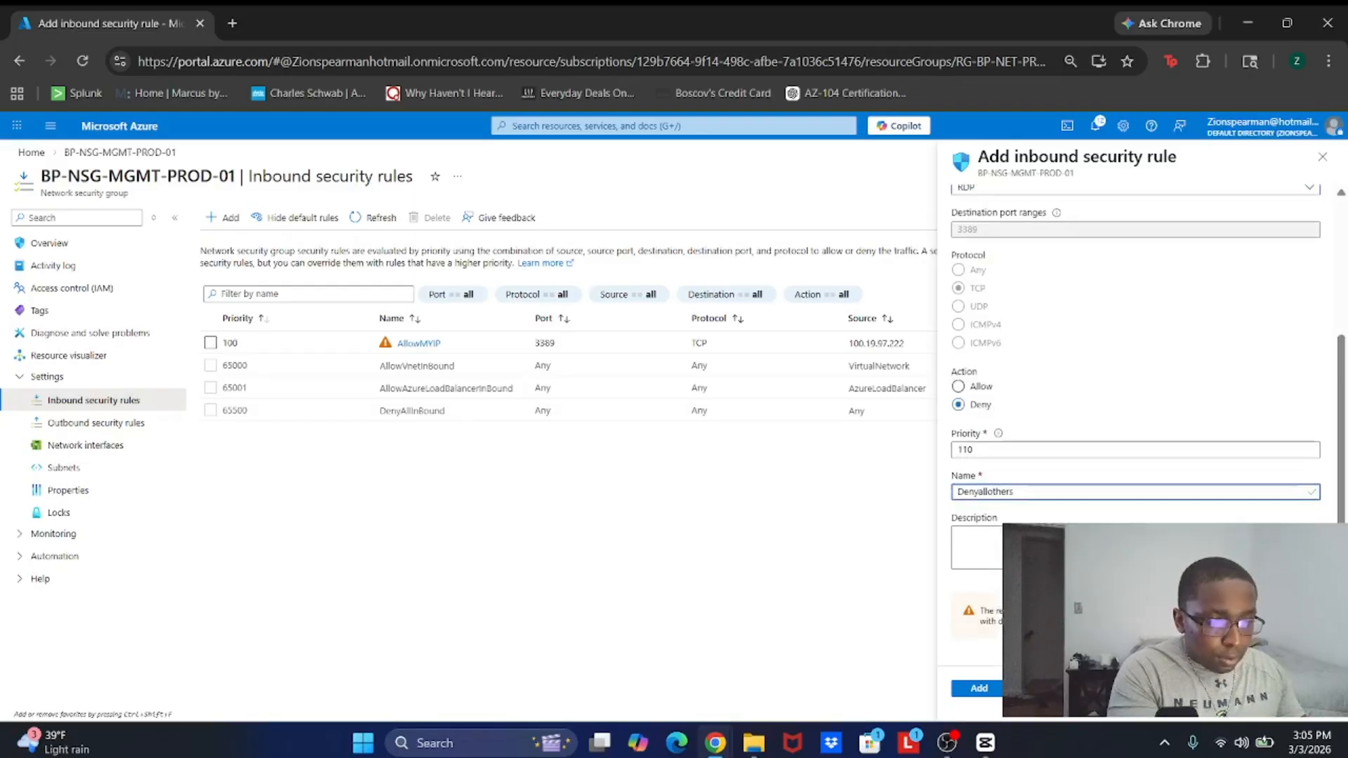
pyautogui.click(979, 688)
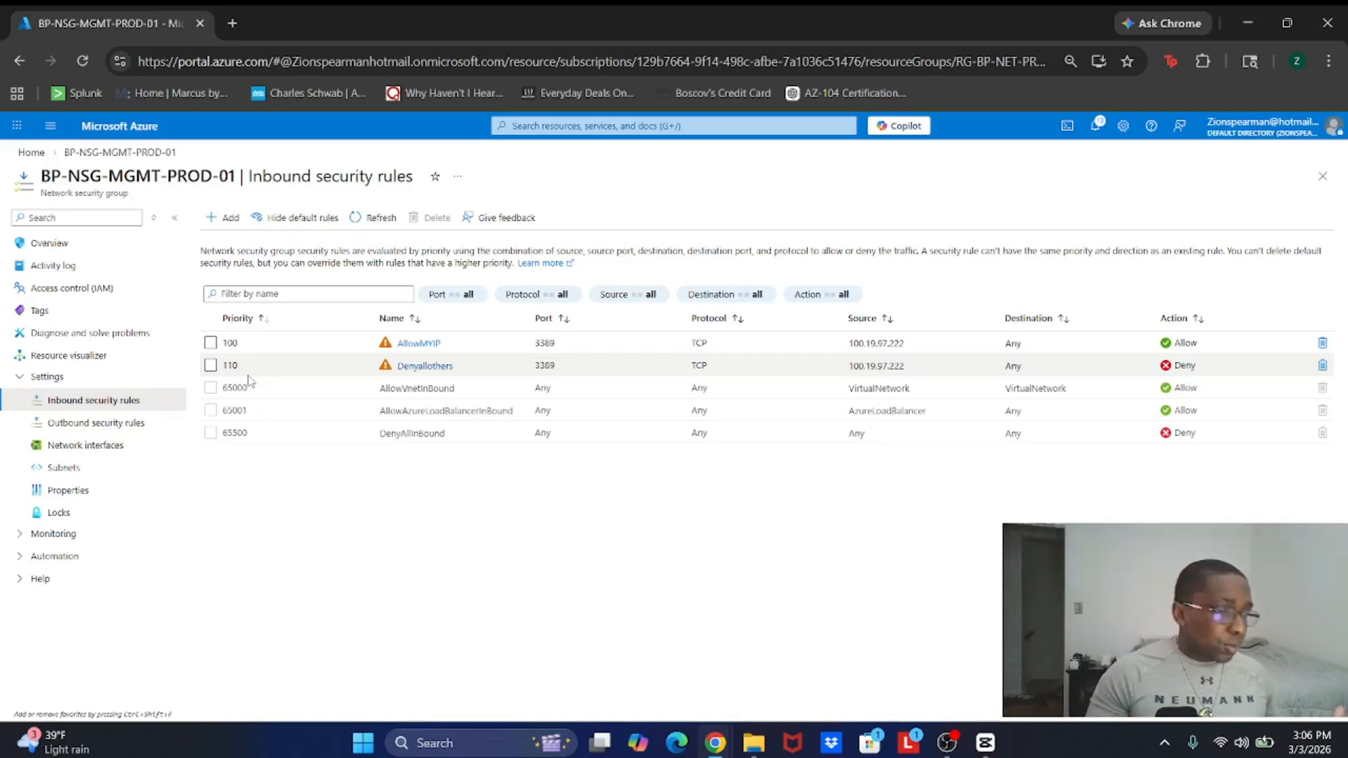
pyautogui.click(96, 139)
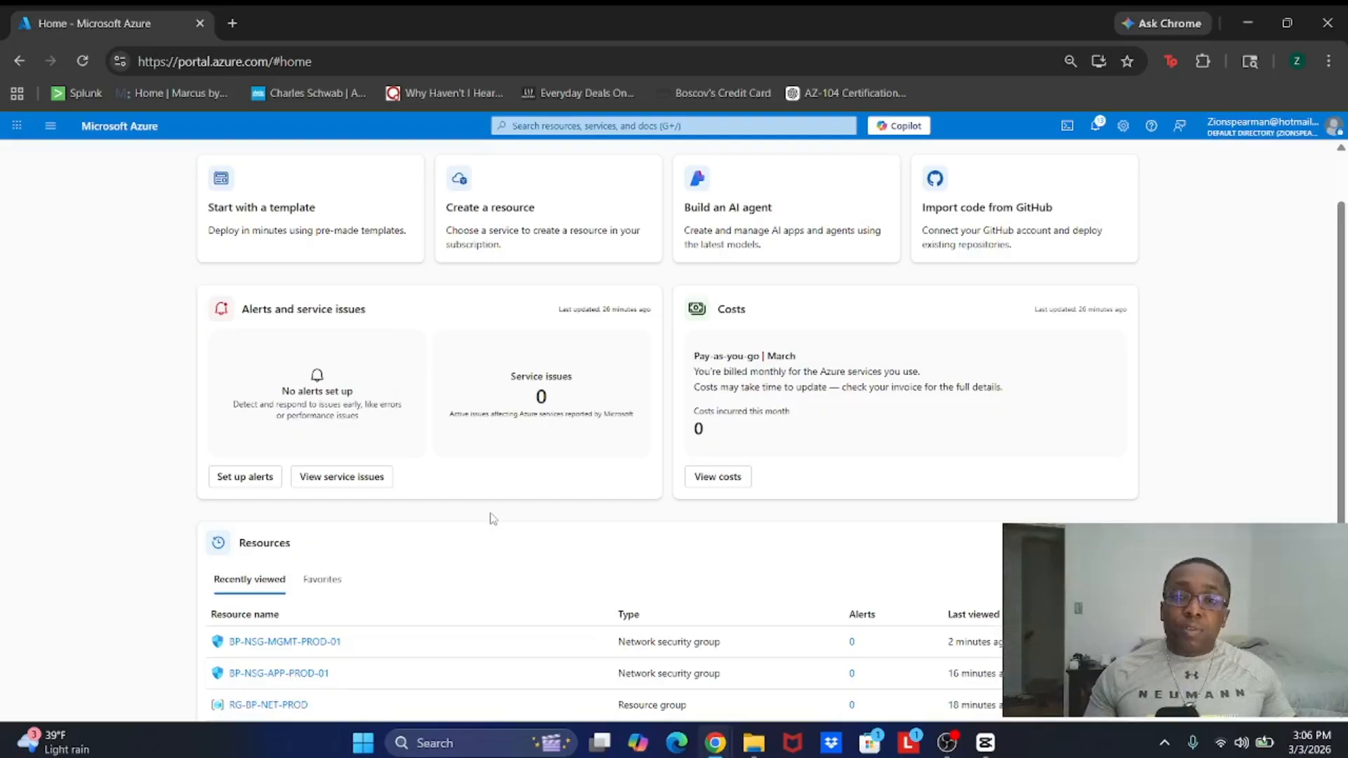
pyautogui.click(302, 644)
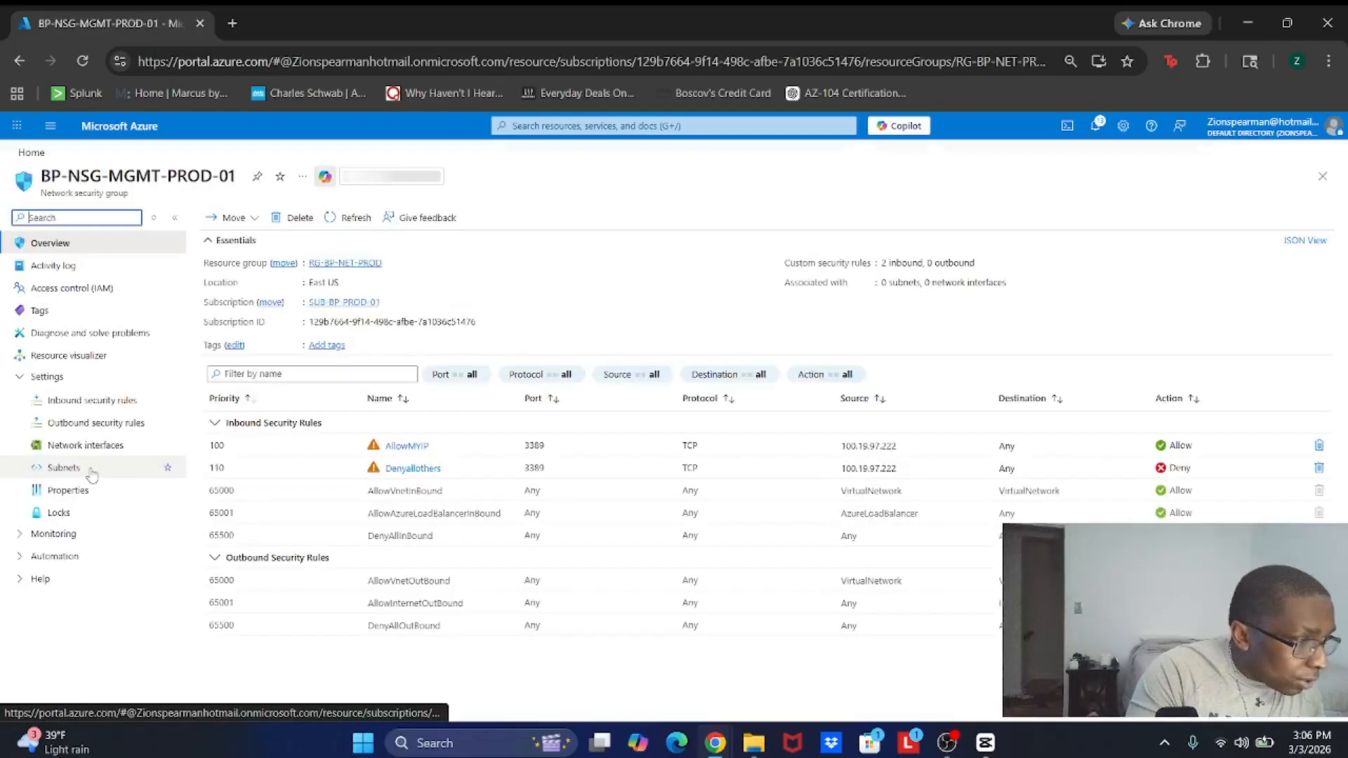
pyautogui.click(64, 467)
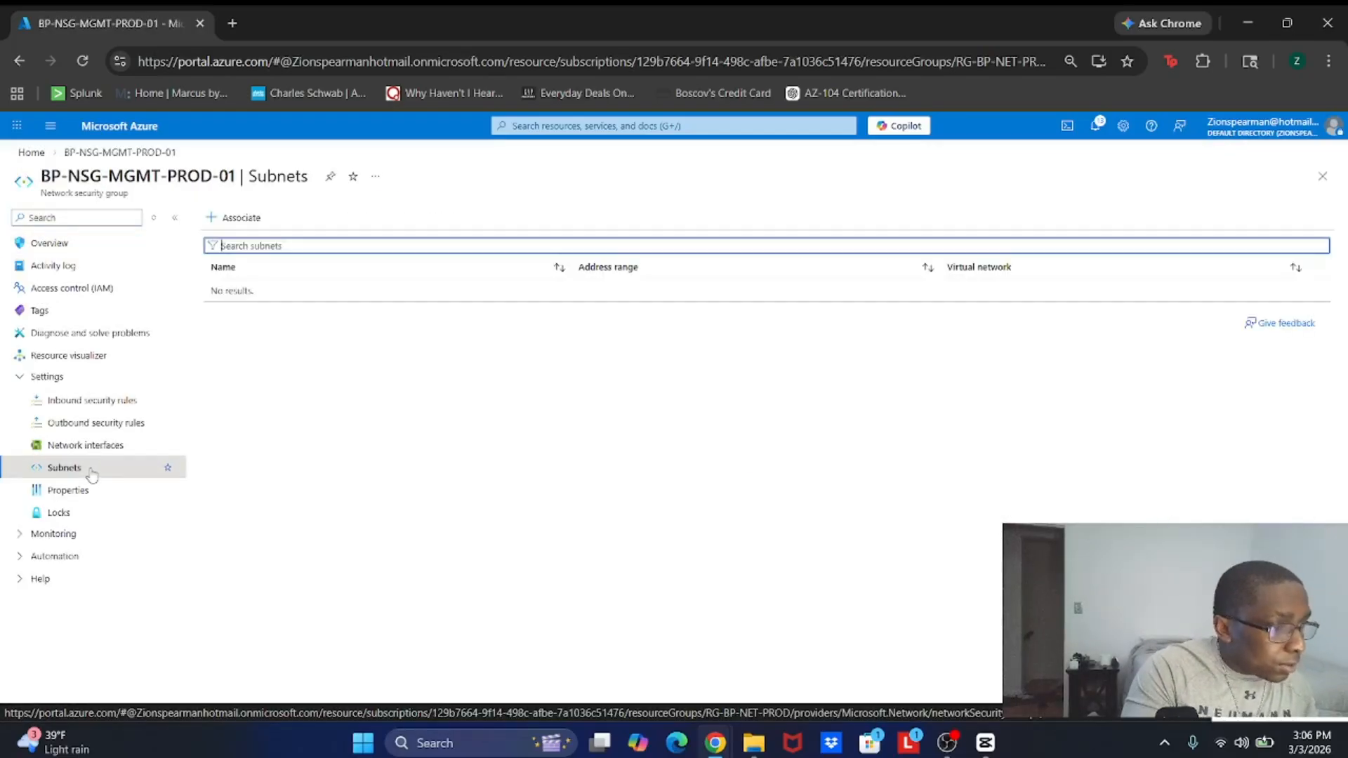
pyautogui.click(241, 219)
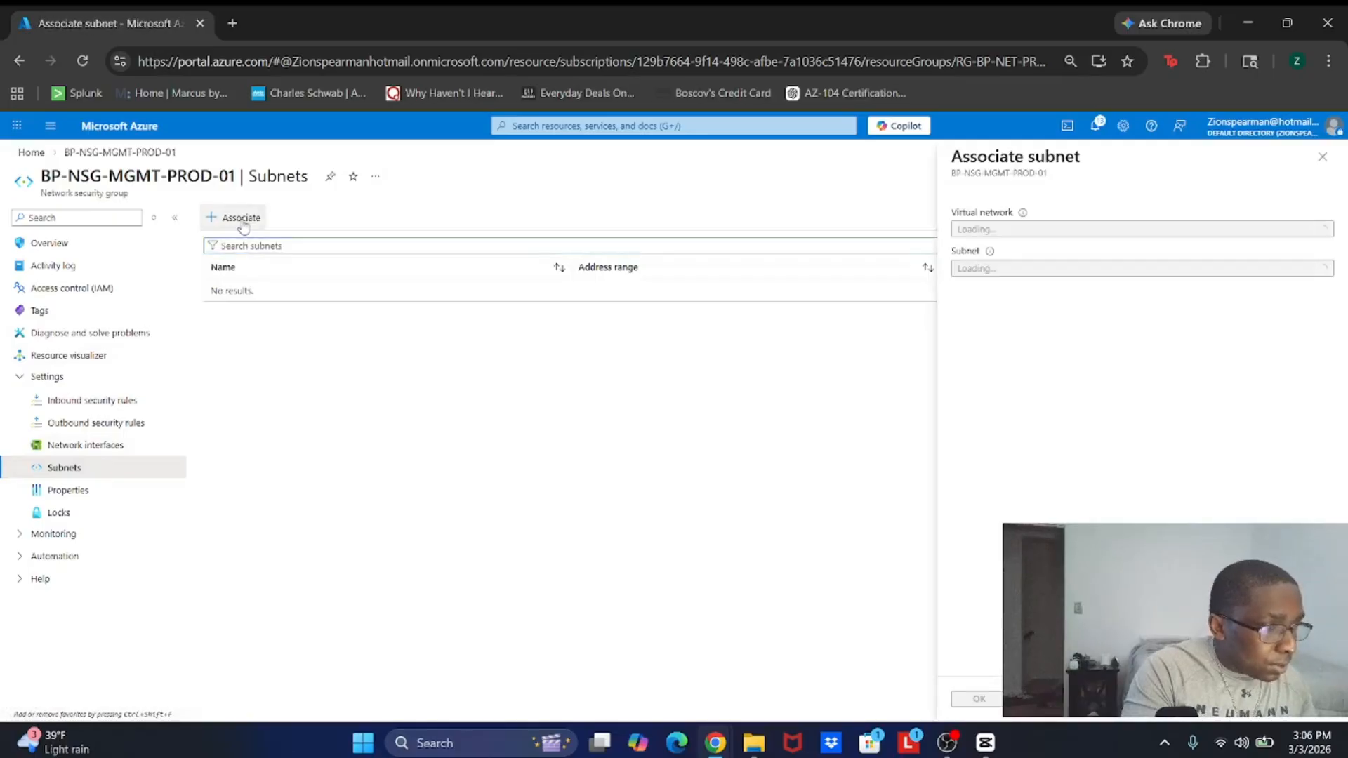
pyautogui.click(1000, 232)
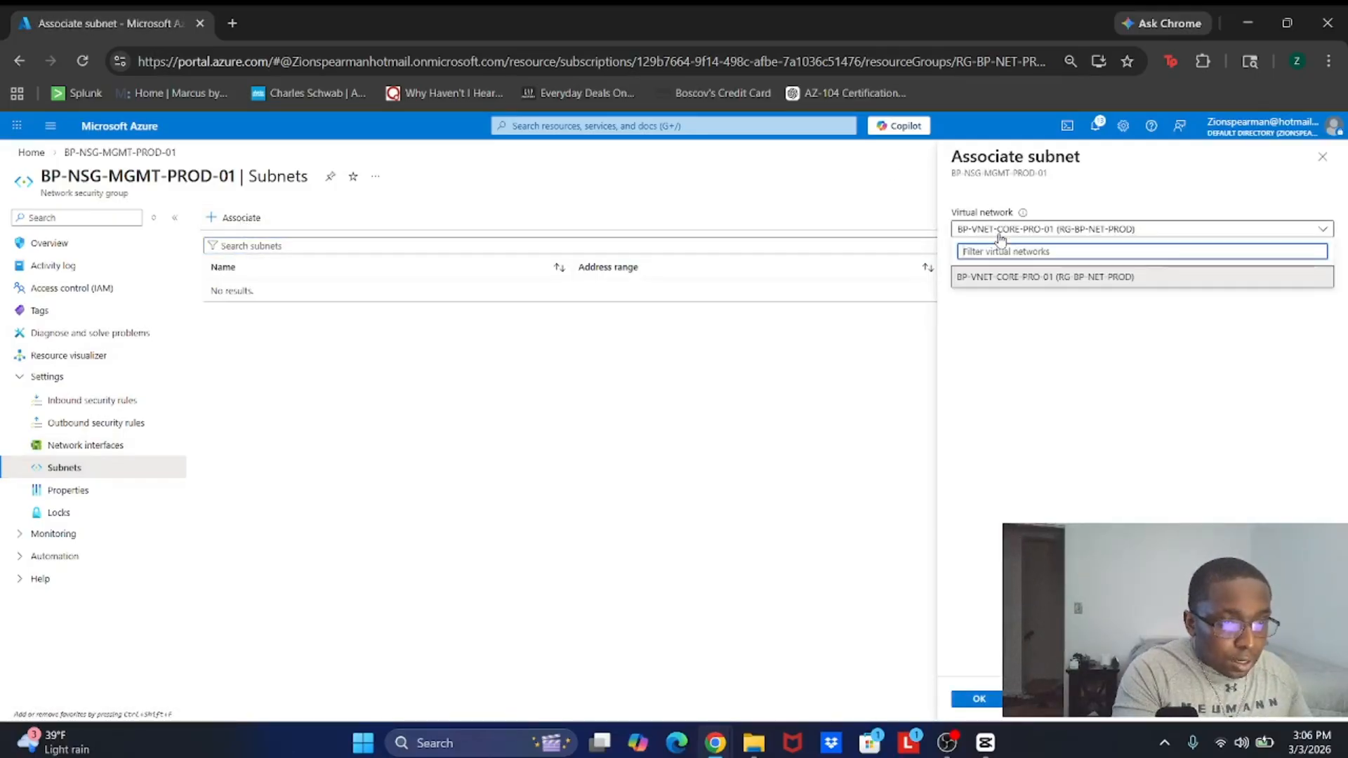
pyautogui.click(824, 355)
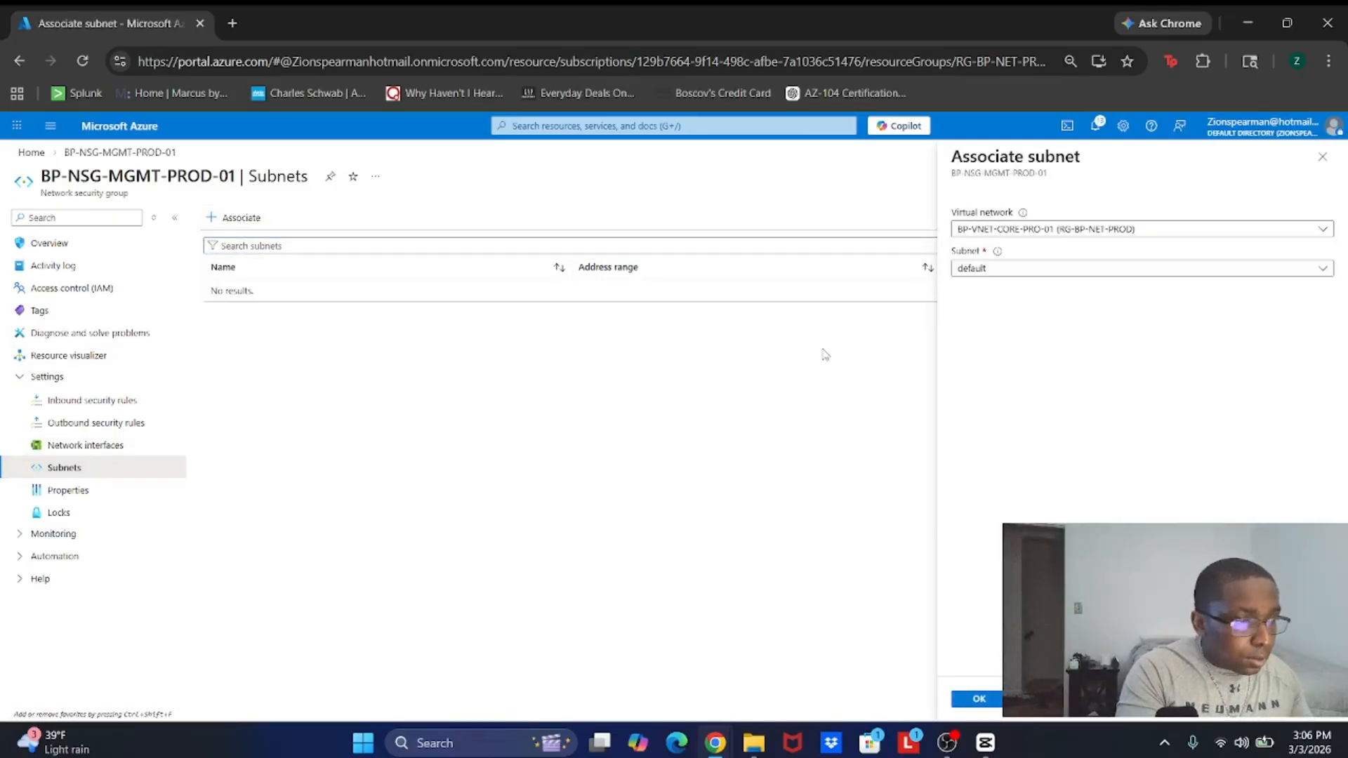
pyautogui.click(1324, 158)
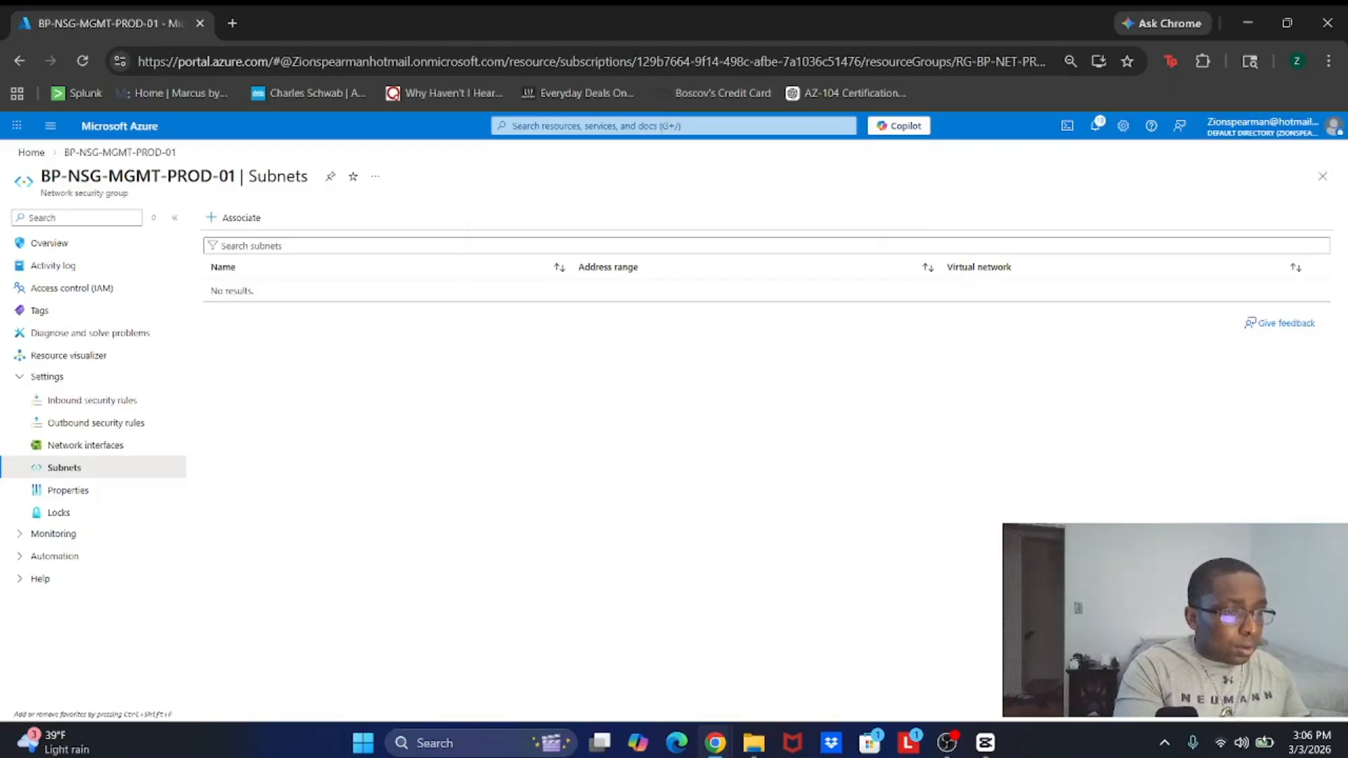
# Step: Open the subnet associations of BP-NSG-APP-PROD-01 from the list of network security groups
pyautogui.click(674, 125)
pyautogui.click(528, 349)
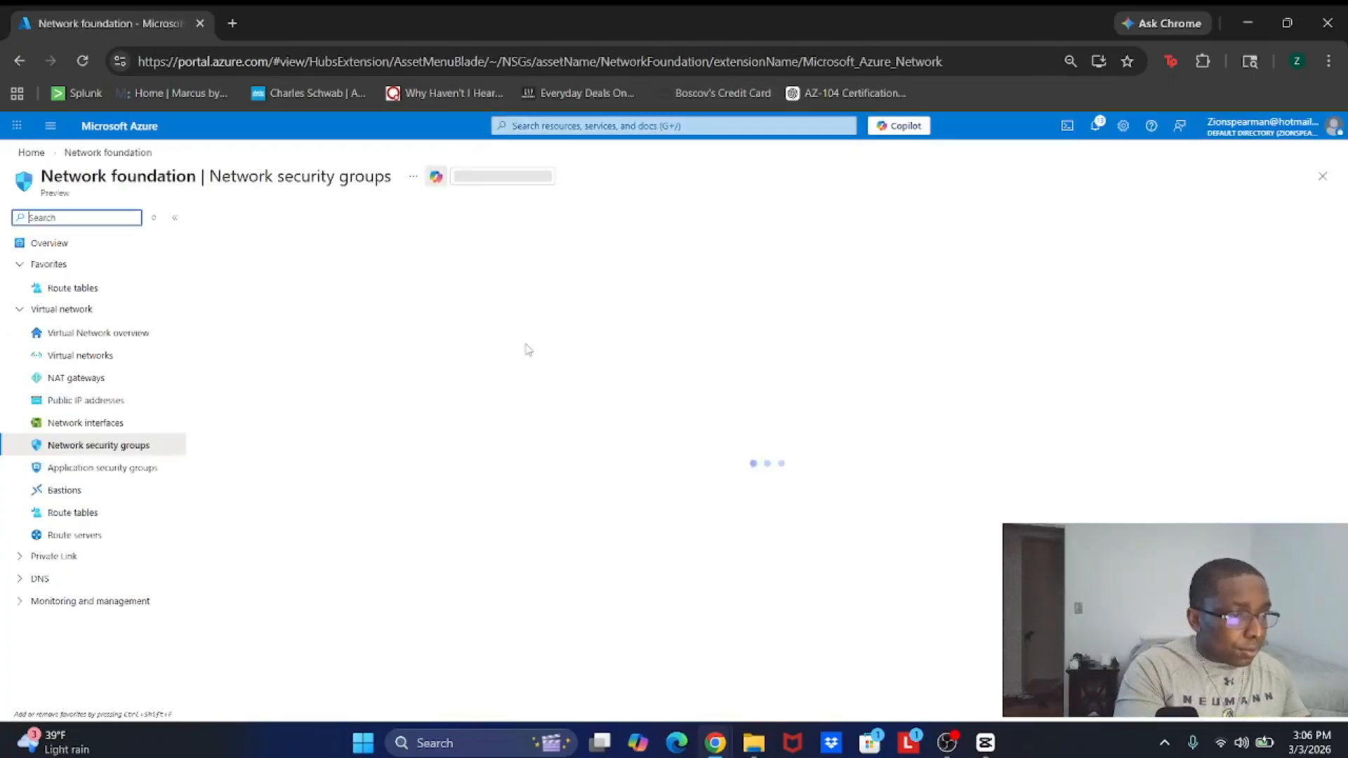
pyautogui.click(328, 321)
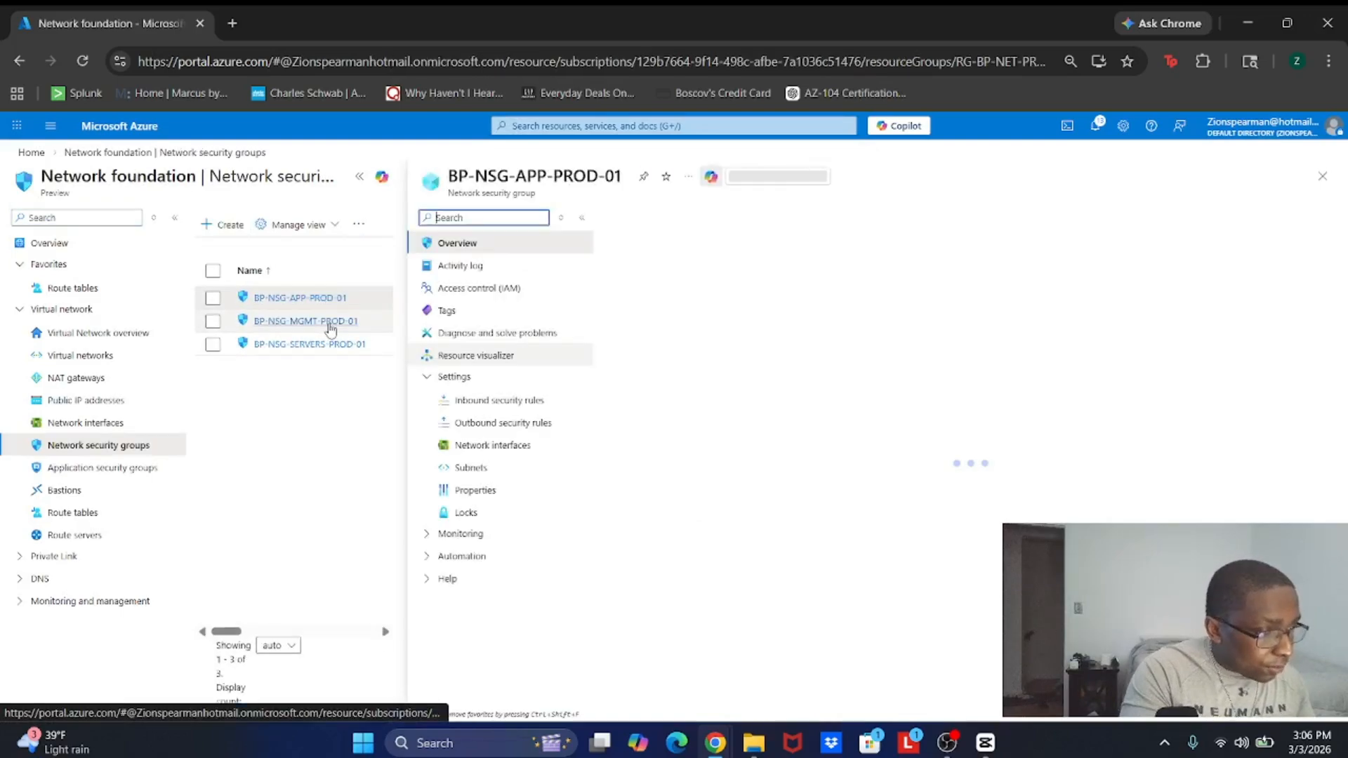
pyautogui.click(549, 473)
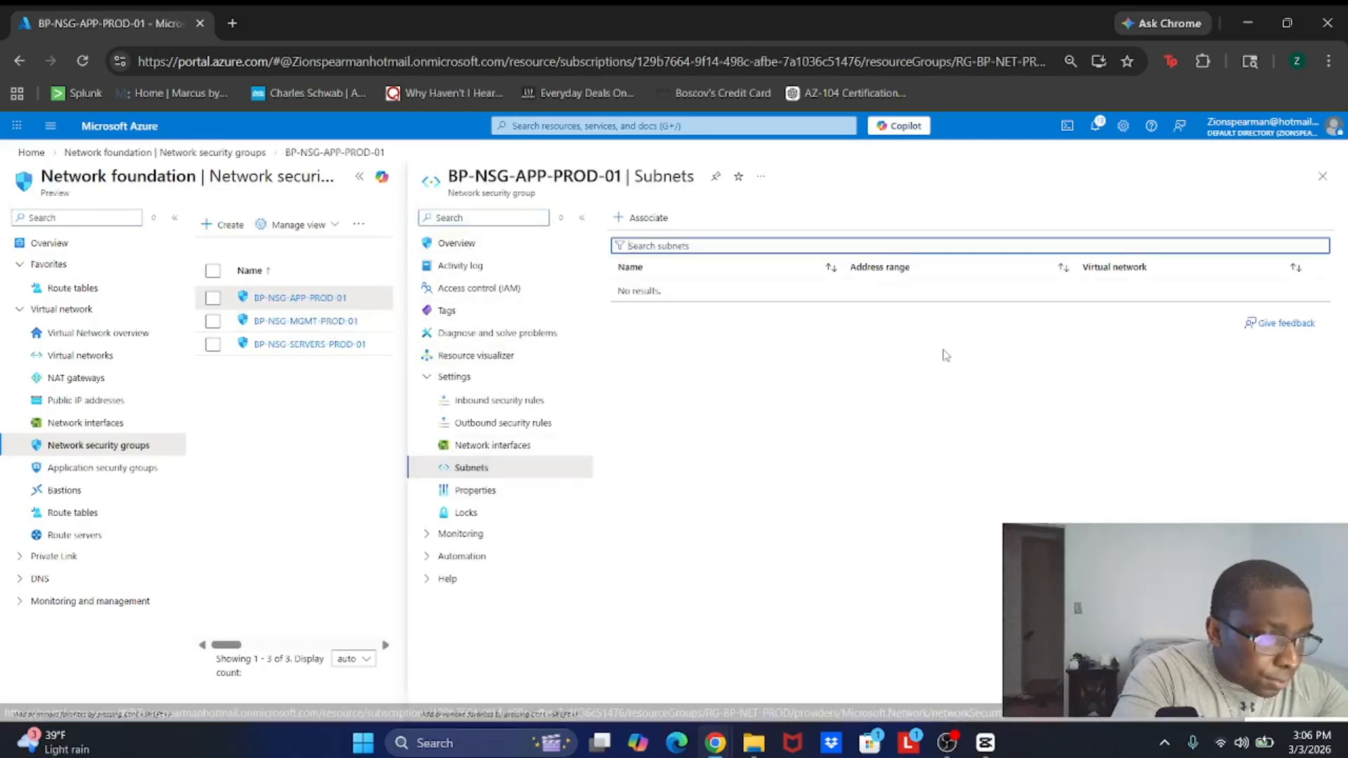
# Step: Associate BP-NSG-APP-PROD-01 with Applicationsubnet in BP-VNET-CORE-PRO-01 and return to the network security group list
pyautogui.click(648, 218)
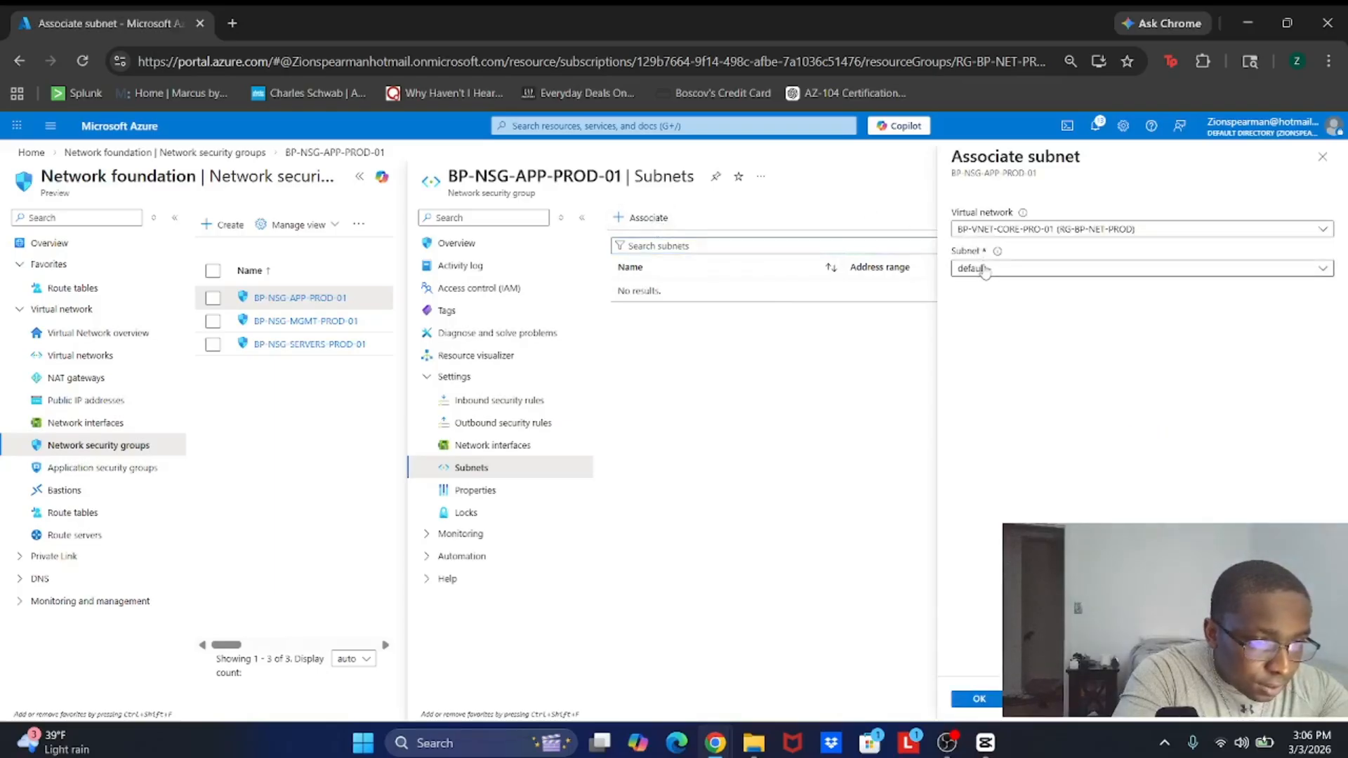
pyautogui.click(984, 270)
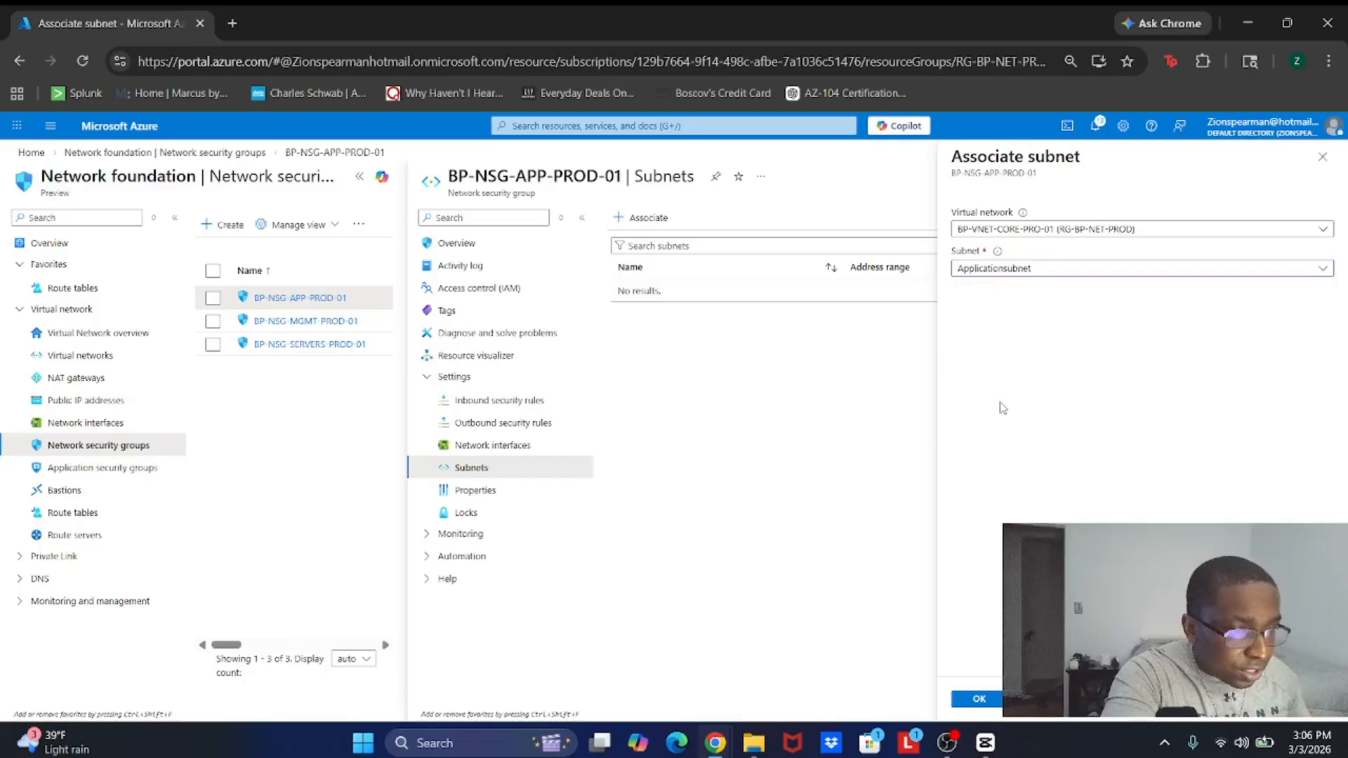
pyautogui.click(974, 699)
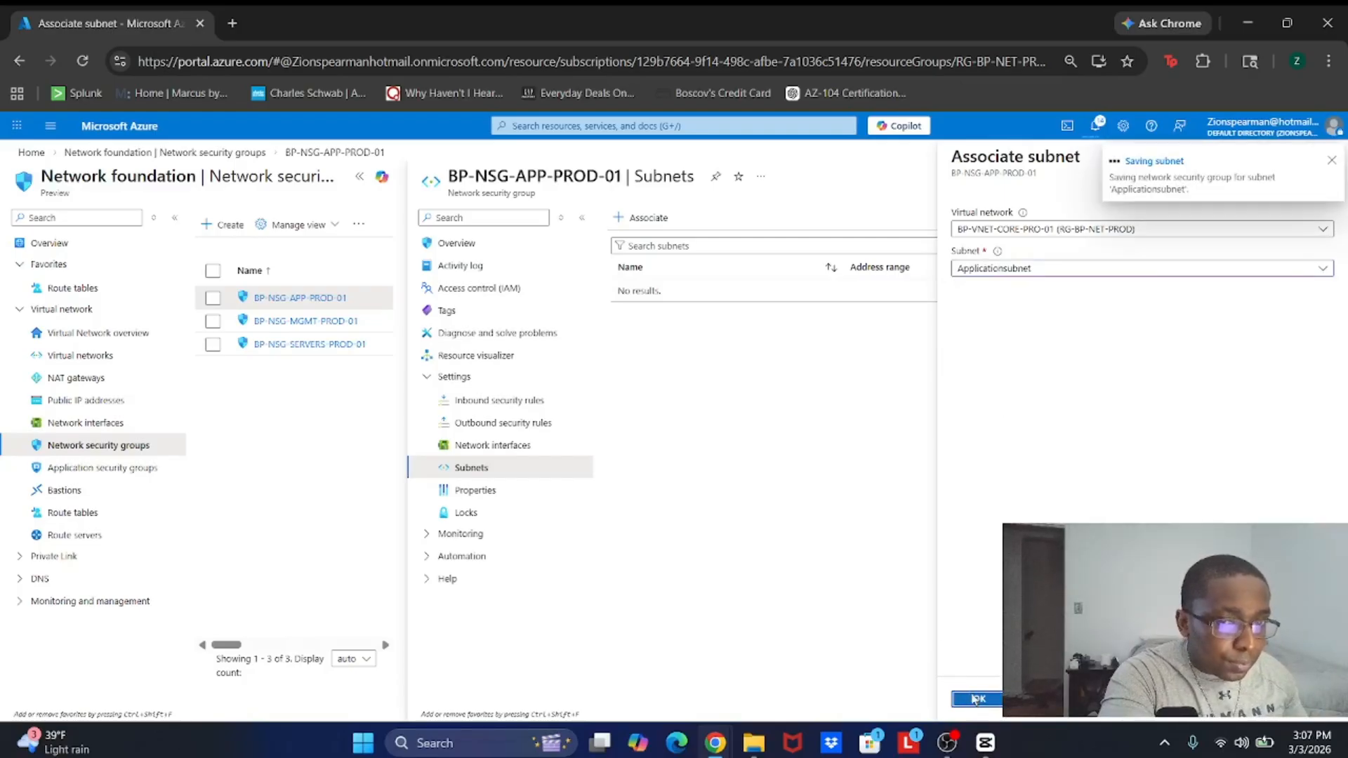
pyautogui.click(1330, 161)
pyautogui.click(1322, 179)
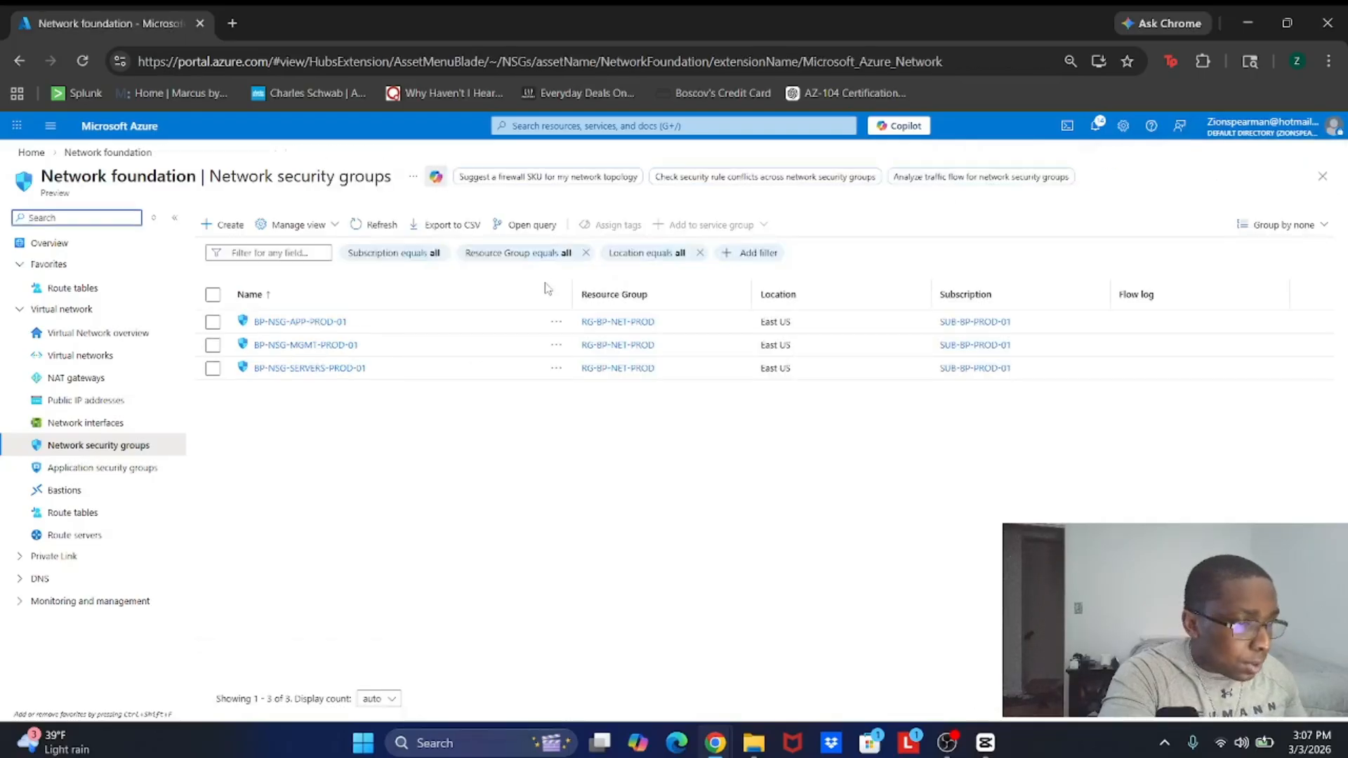
# Step: Associate BP-NSG-MGMT-PROD-01 with MangementSubnet in BP-VNET-CORE-PRO-01 and return to the network security group list
pyautogui.click(331, 349)
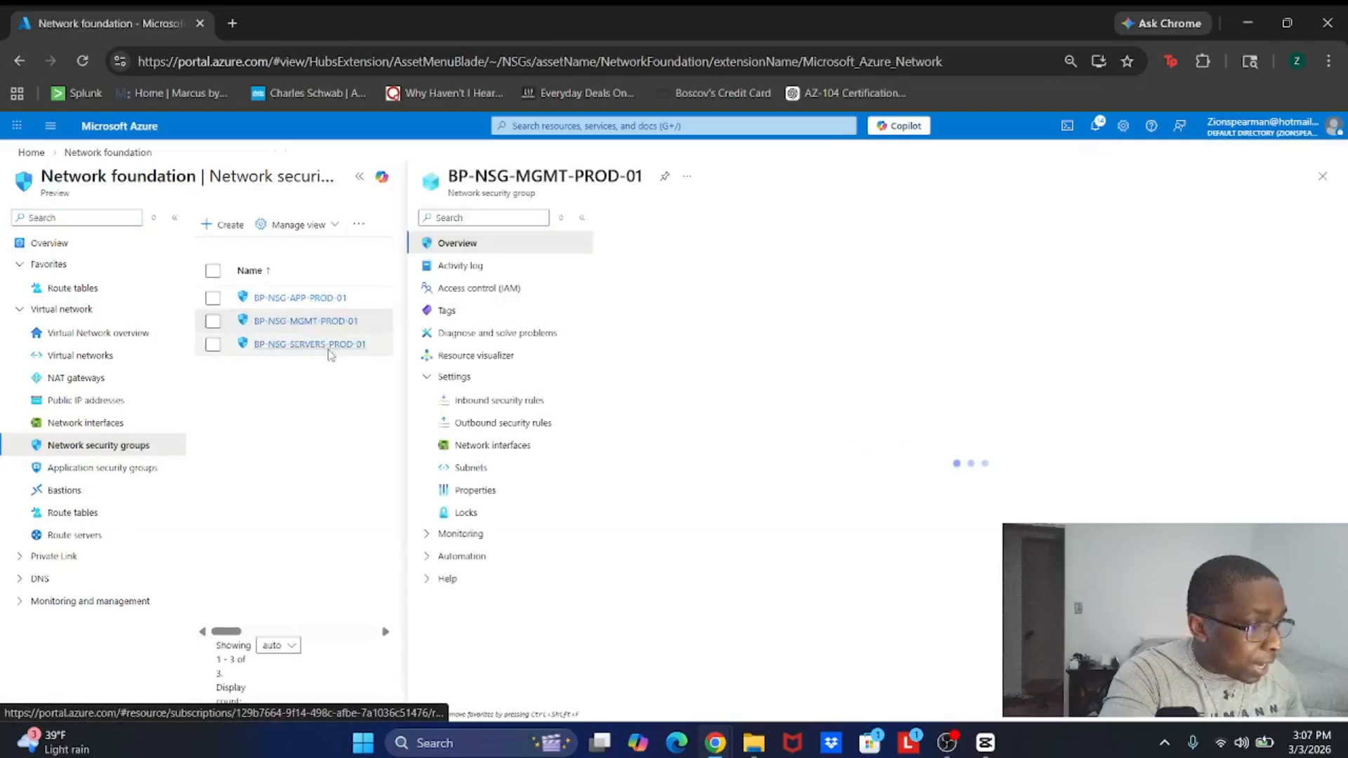
pyautogui.click(500, 475)
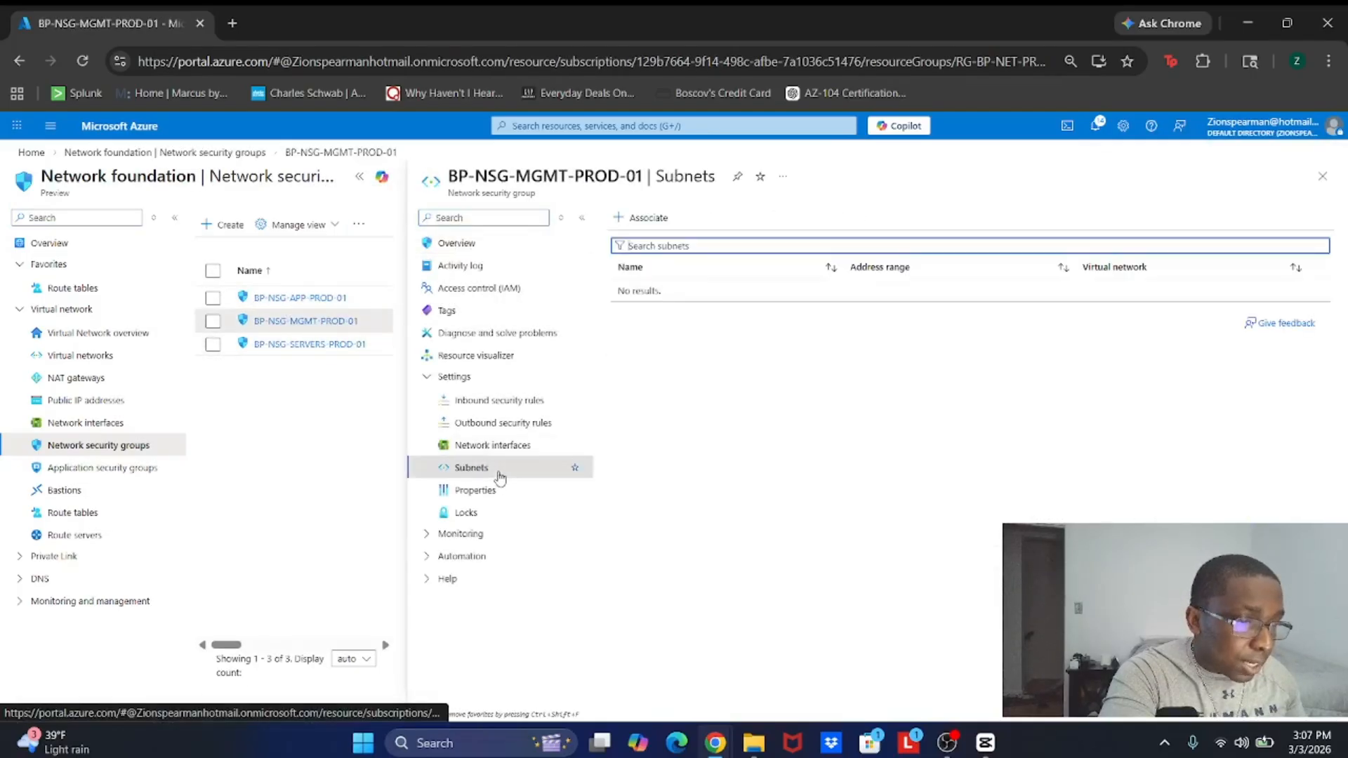
pyautogui.click(639, 218)
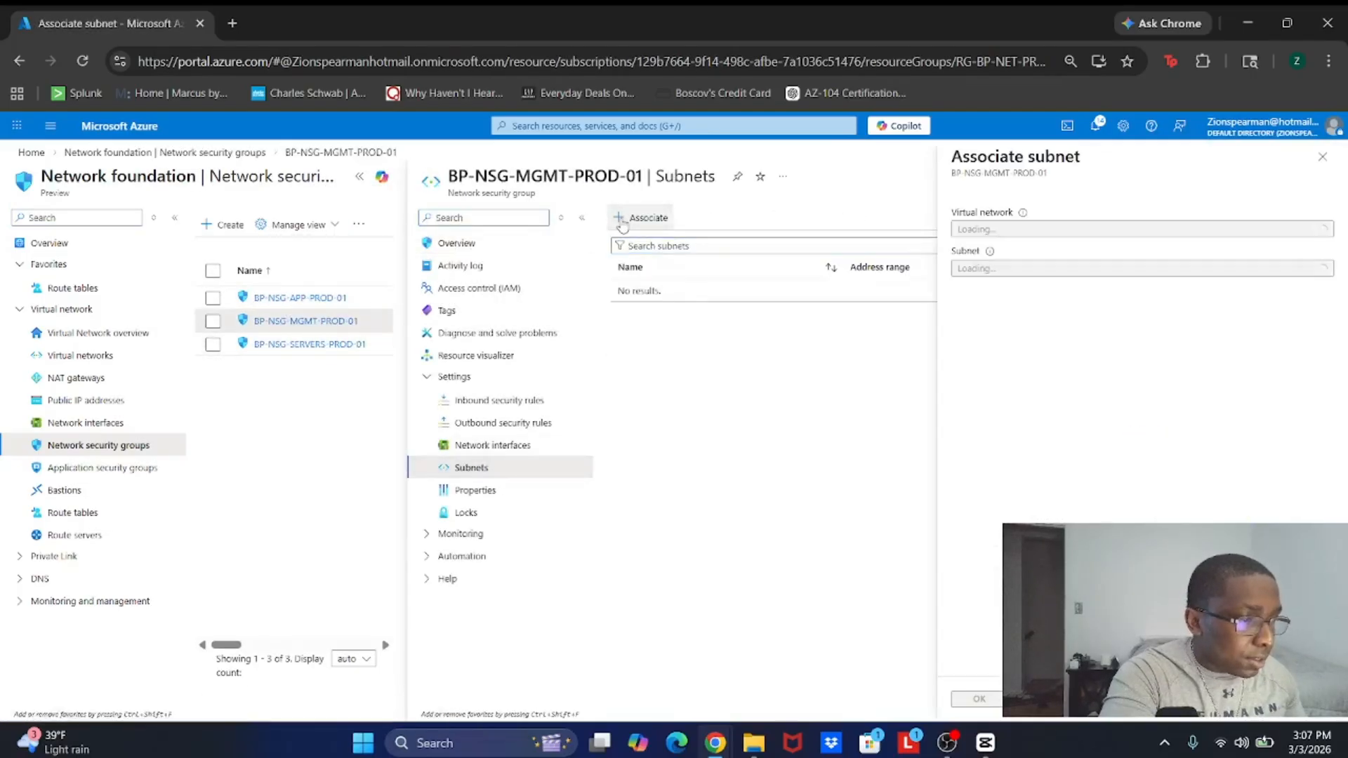
pyautogui.click(1057, 269)
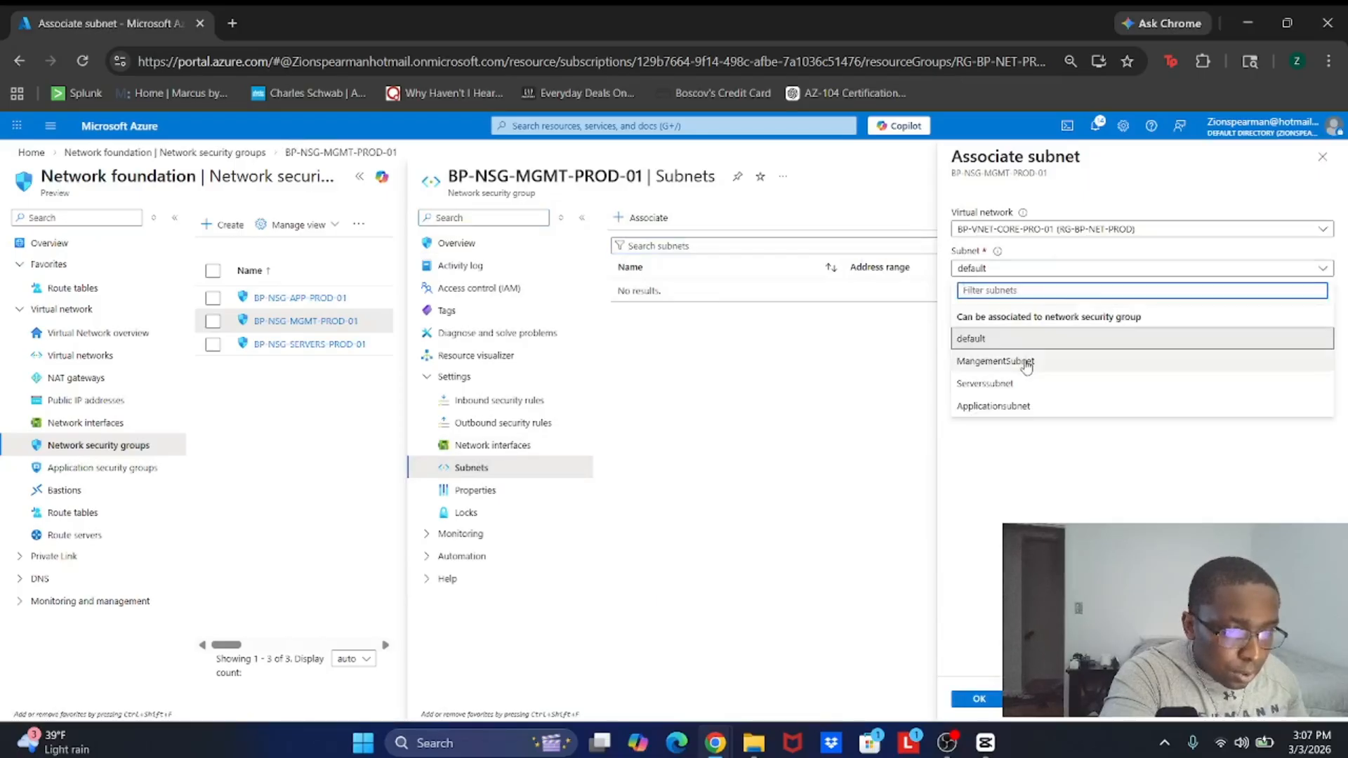
pyautogui.click(995, 361)
pyautogui.click(980, 699)
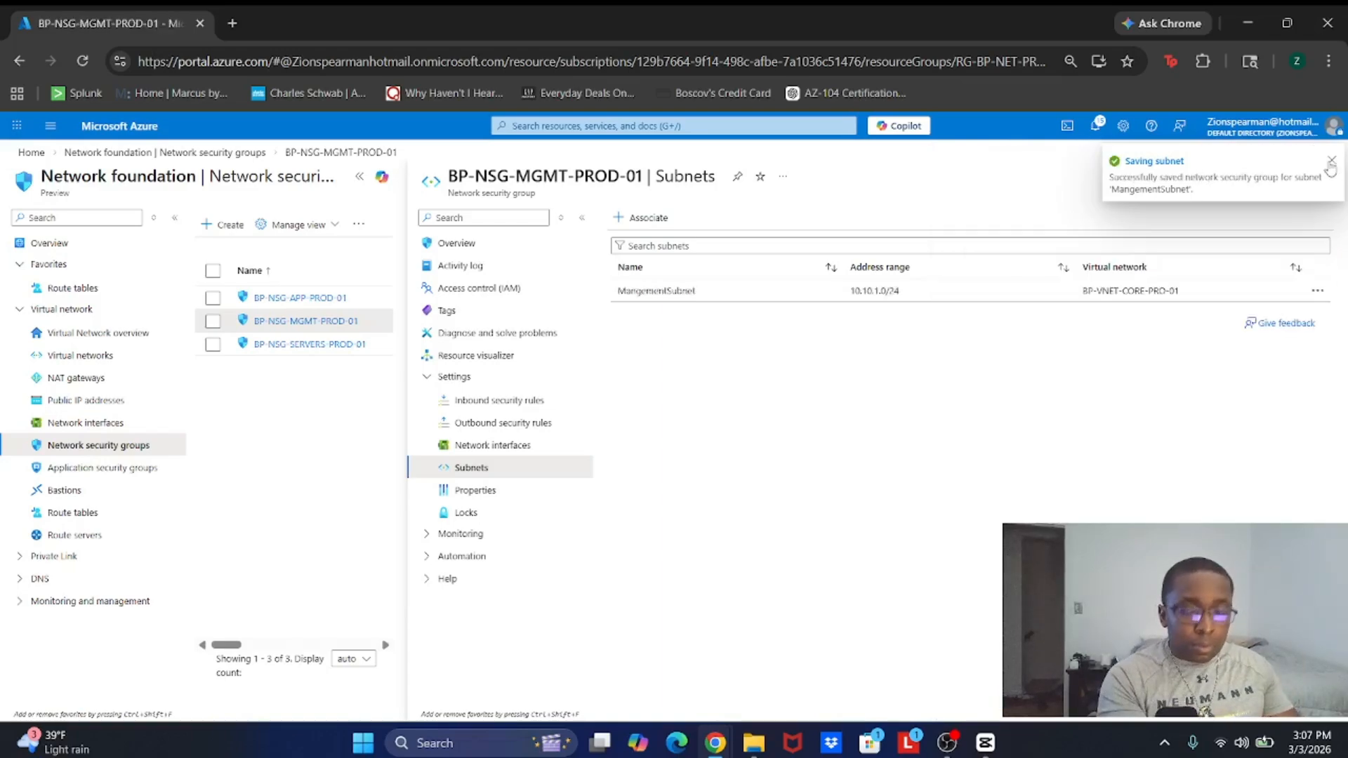
pyautogui.click(1329, 164)
pyautogui.click(1323, 175)
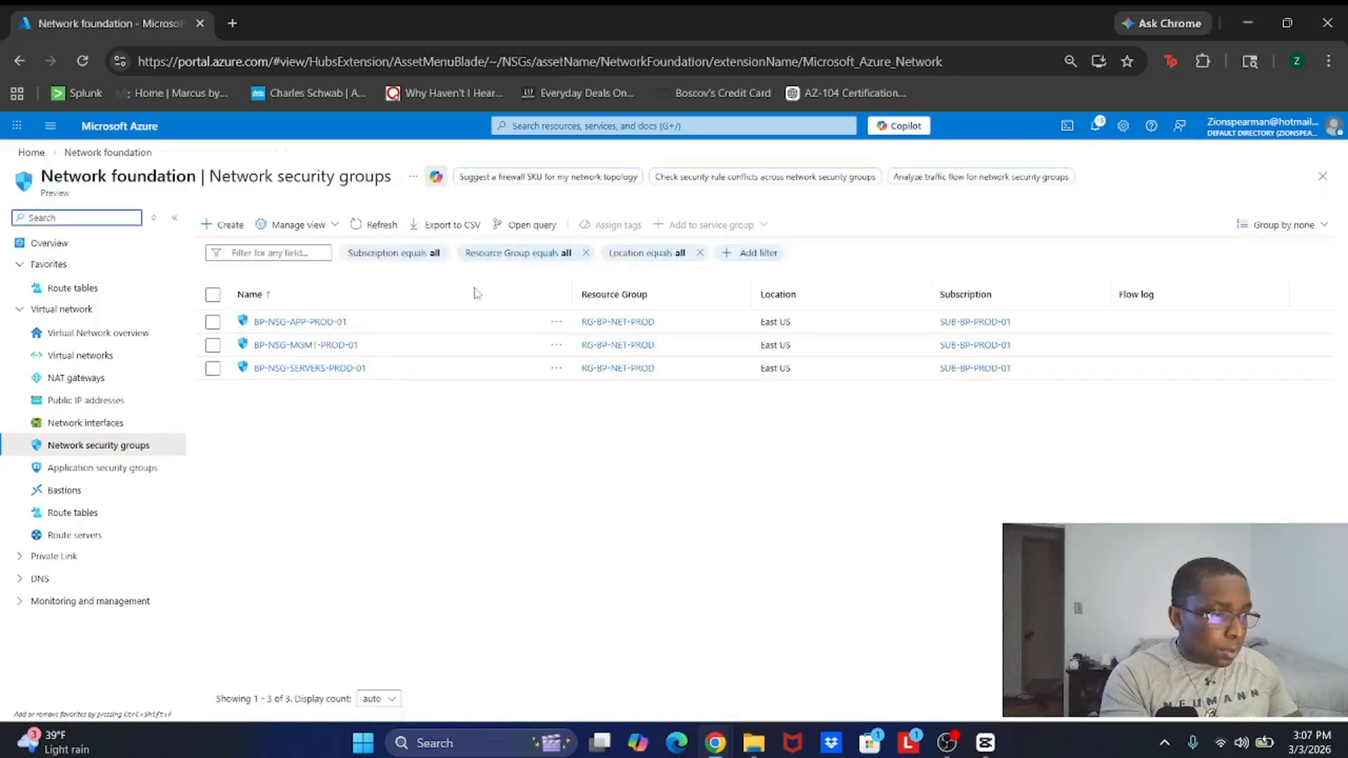
# Step: Associate BP-NSG-SERVERS-PROD-01 with Serverssubnet in BP-VNET-CORE-PRO-01 and close the security group
pyautogui.click(316, 368)
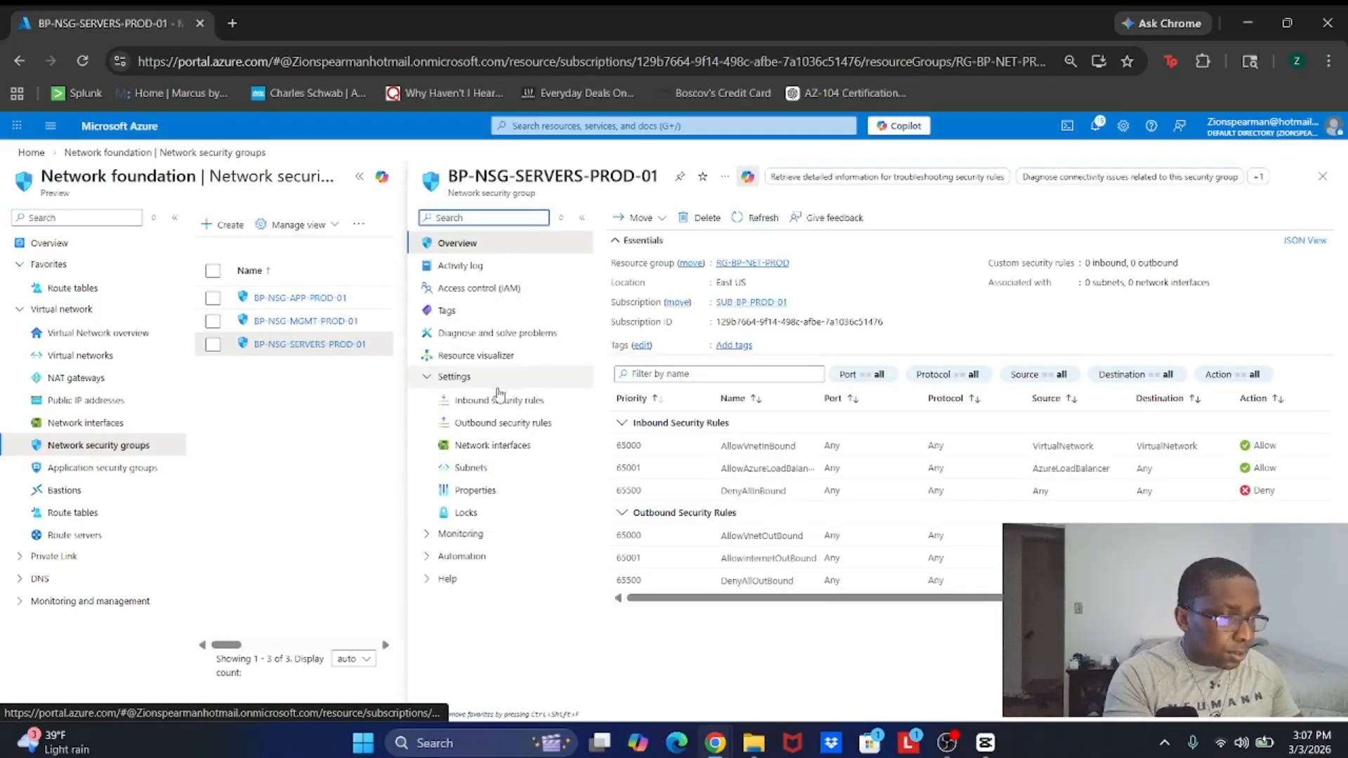
pyautogui.click(477, 468)
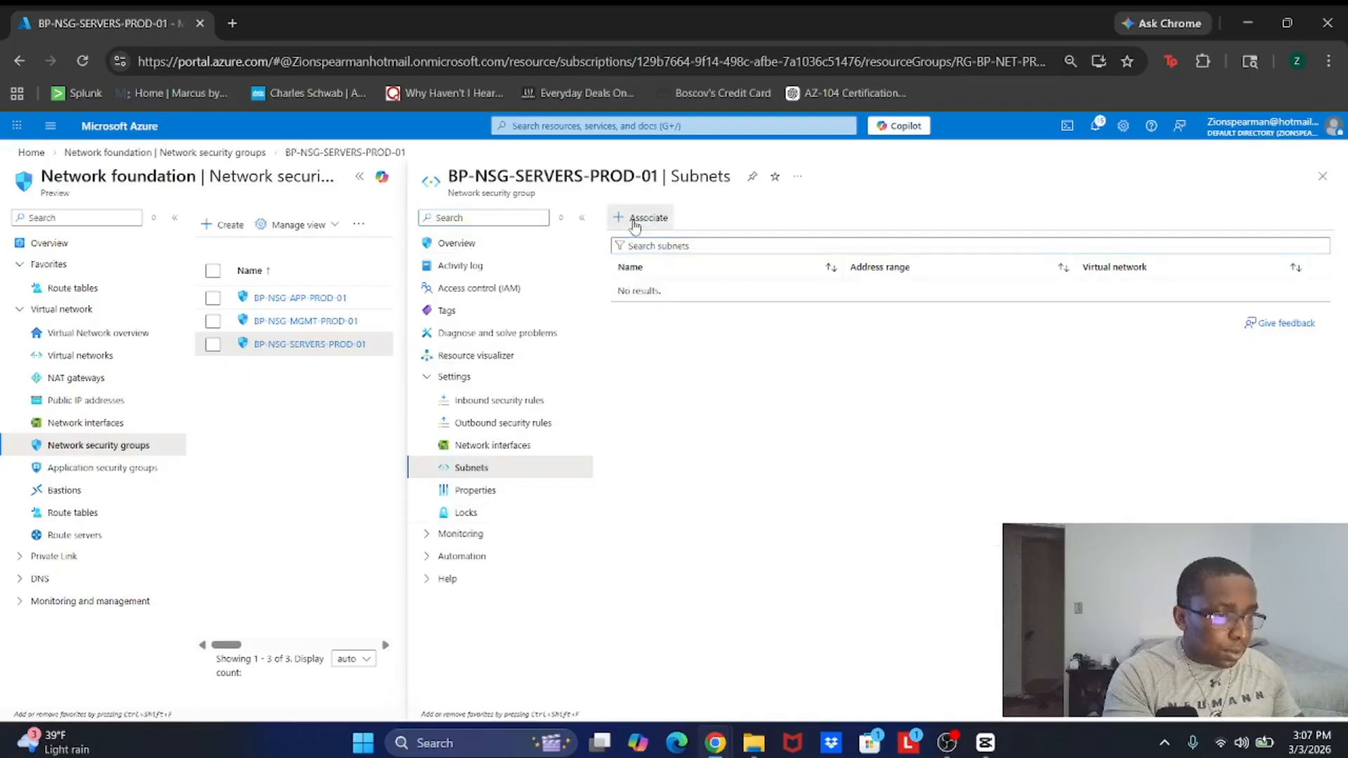
pyautogui.click(635, 218)
pyautogui.click(995, 274)
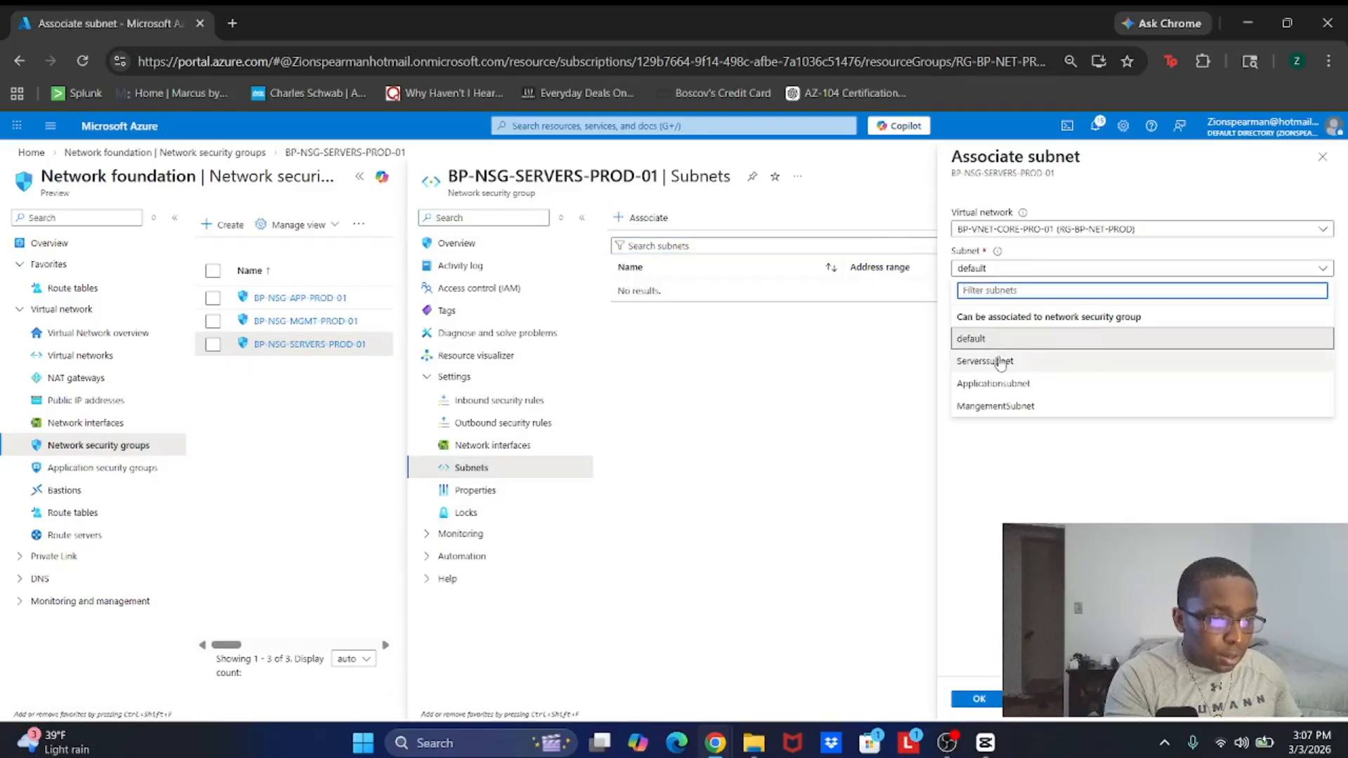
pyautogui.click(999, 361)
pyautogui.click(979, 699)
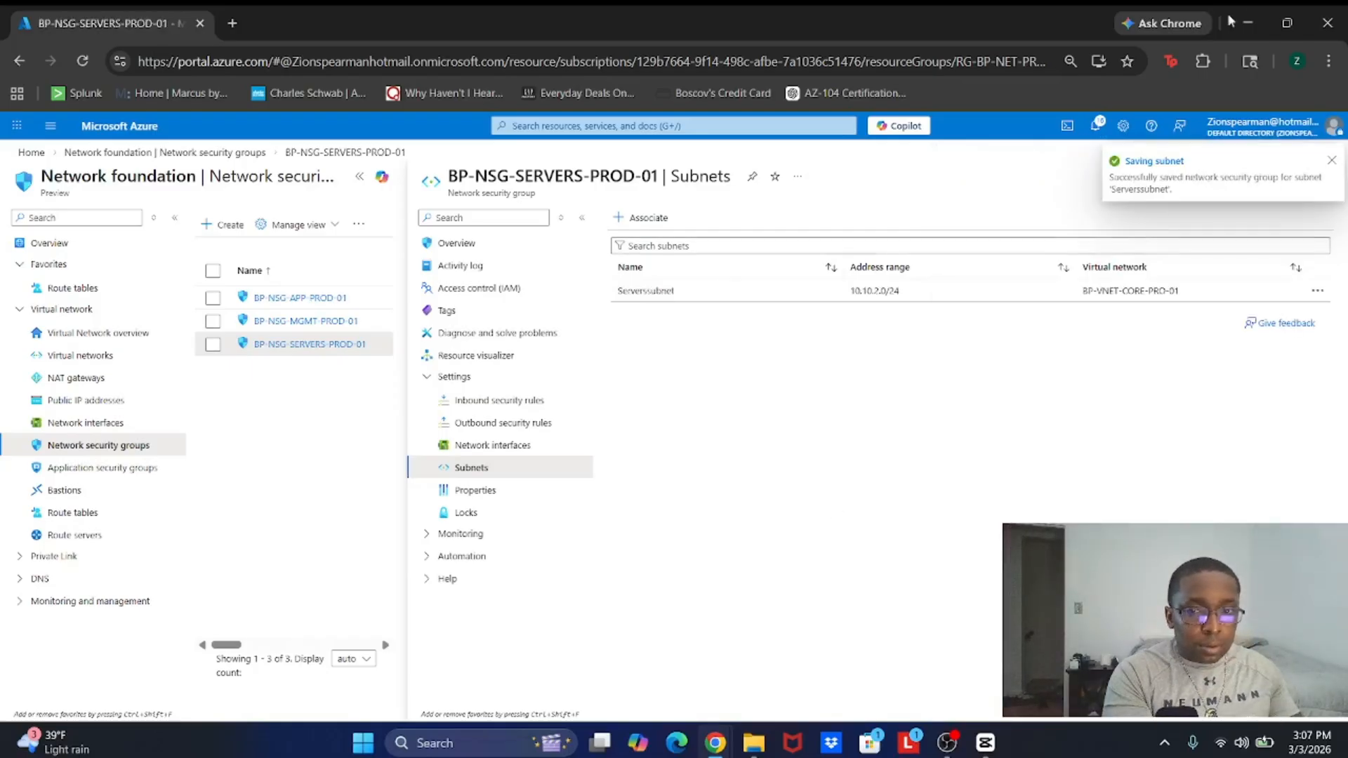
pyautogui.click(1332, 161)
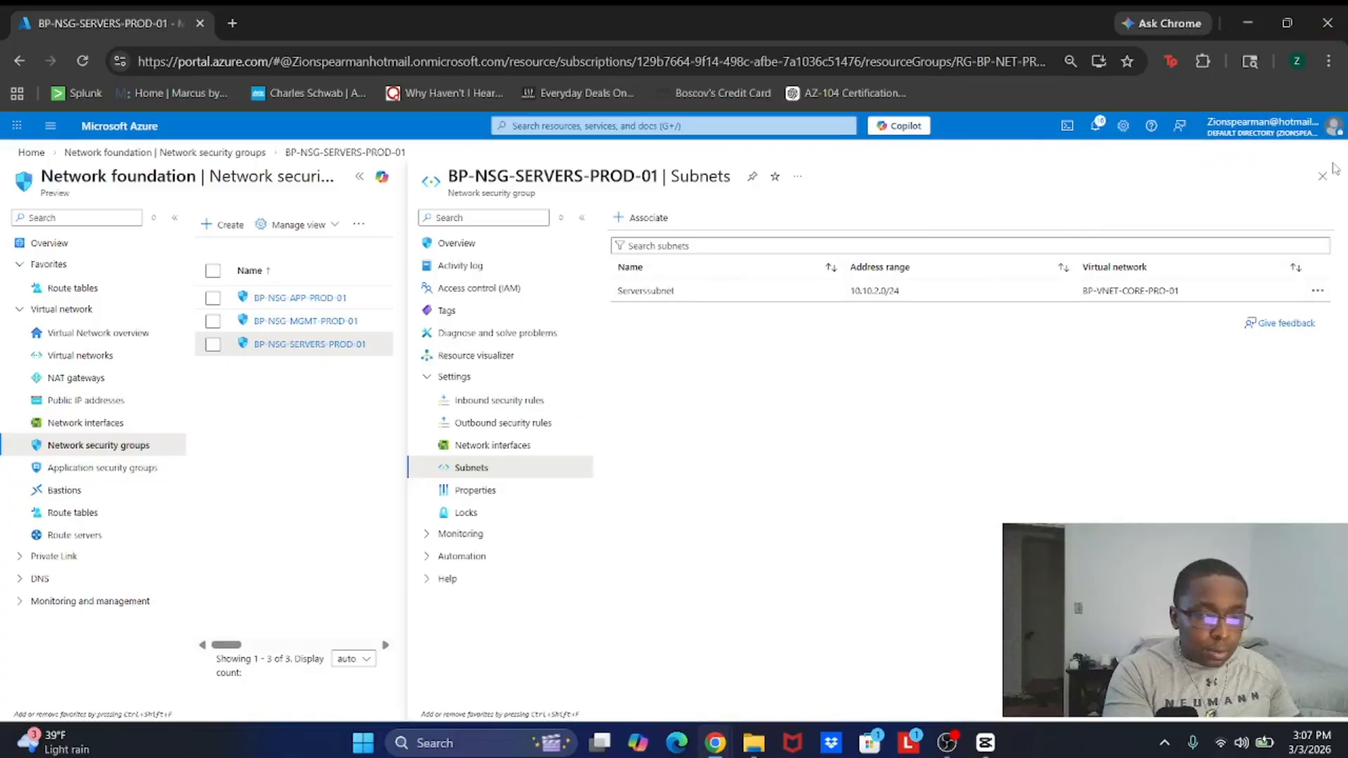
pyautogui.click(1321, 177)
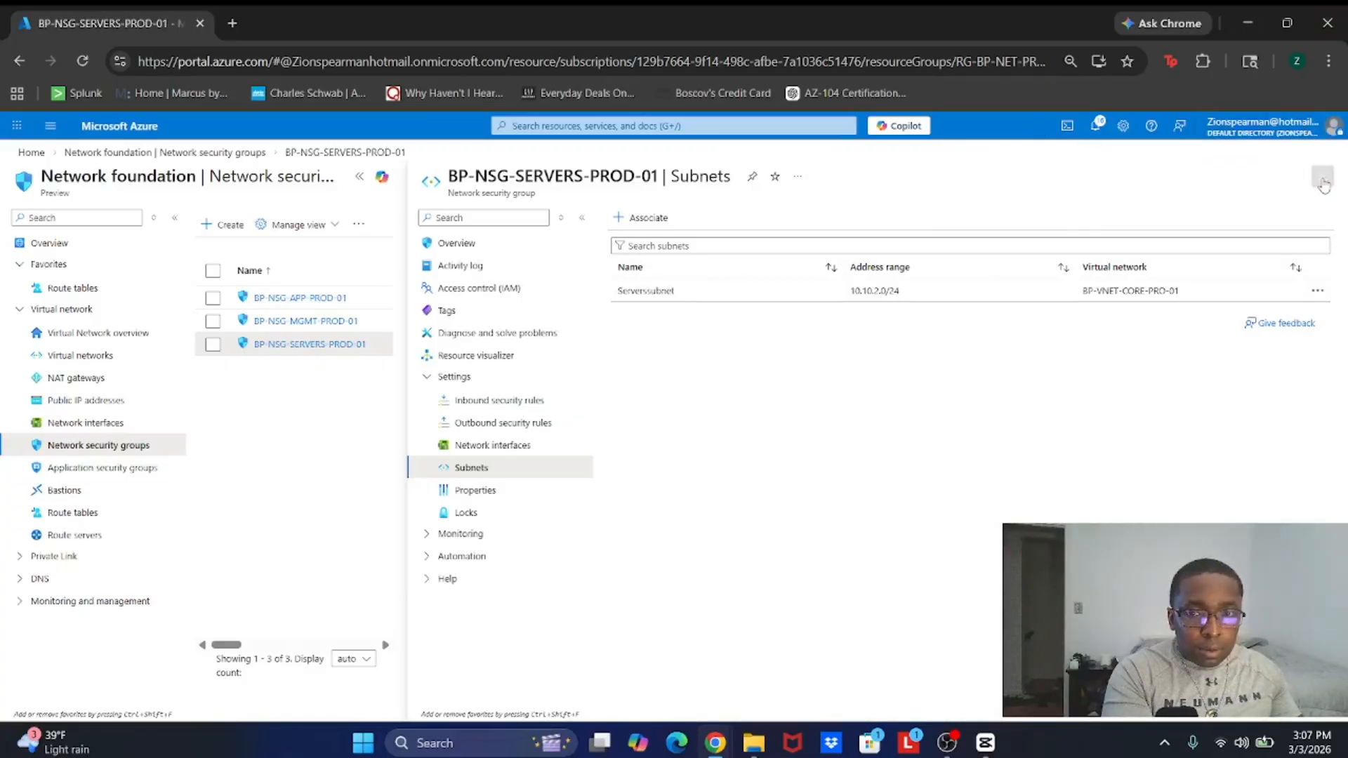